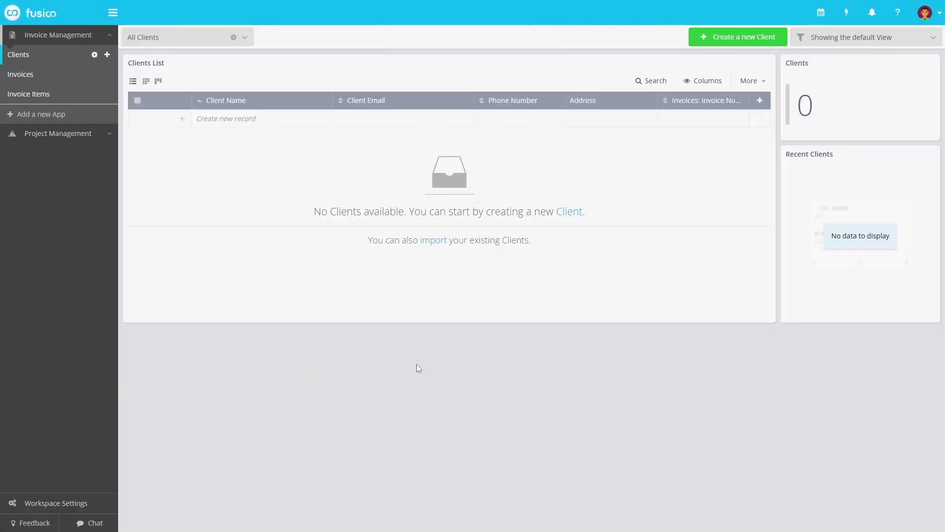
- Browse the workspace templates and view the Invoice Management template's details
{"action": "left_click", "coordinate": [110, 504]}
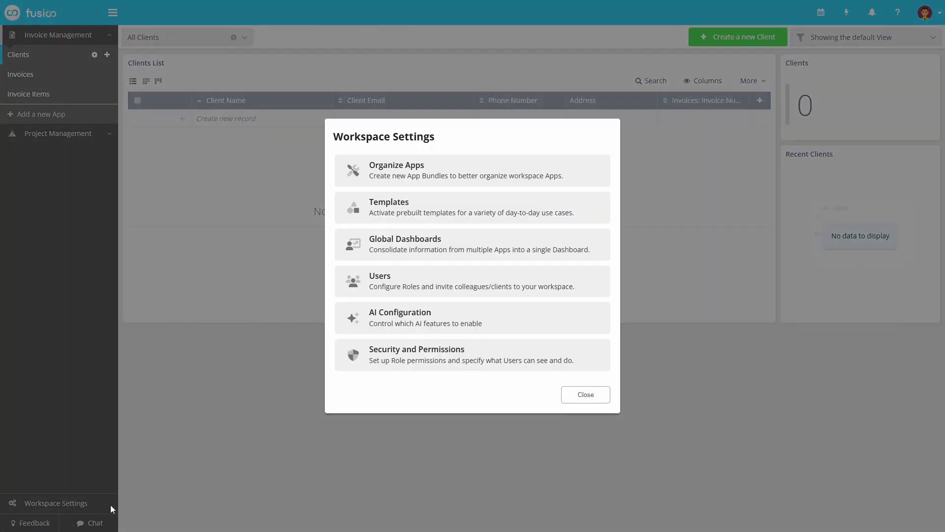
{"action": "left_click", "coordinate": [590, 211]}
{"action": "scroll", "coordinate": [901, 256], "scroll_direction": "down", "scroll_amount": 5}
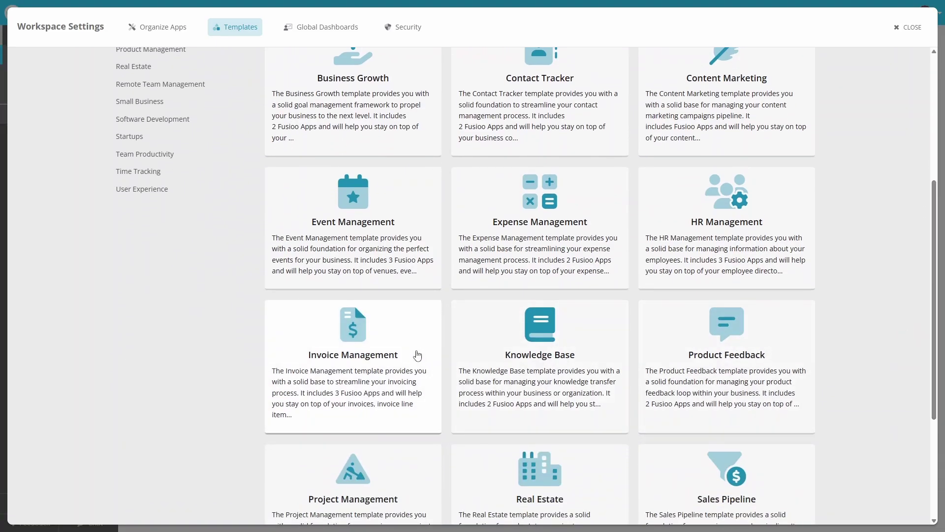
{"action": "left_click", "coordinate": [418, 355]}
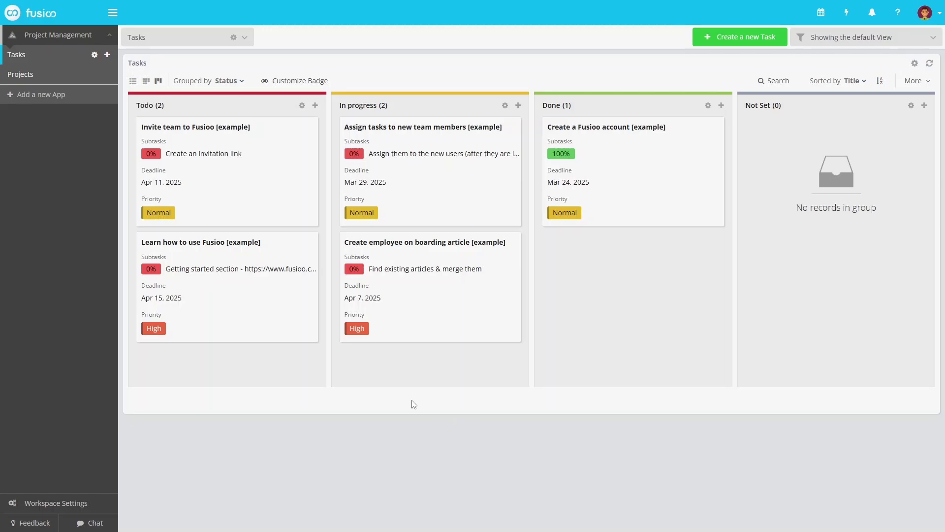
- Create an app bundle named 'Invoice Management' with the invoice icon
{"action": "left_click", "coordinate": [103, 504]}
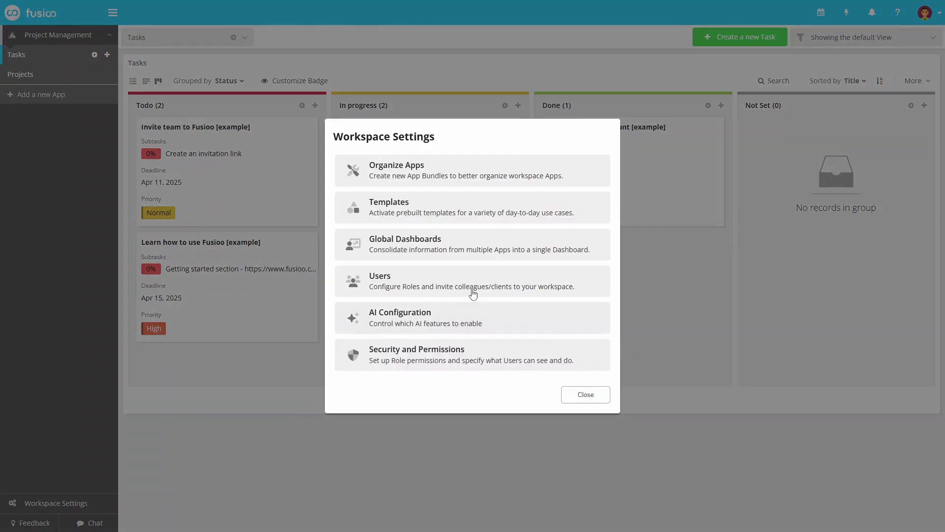
{"action": "left_click", "coordinate": [602, 180]}
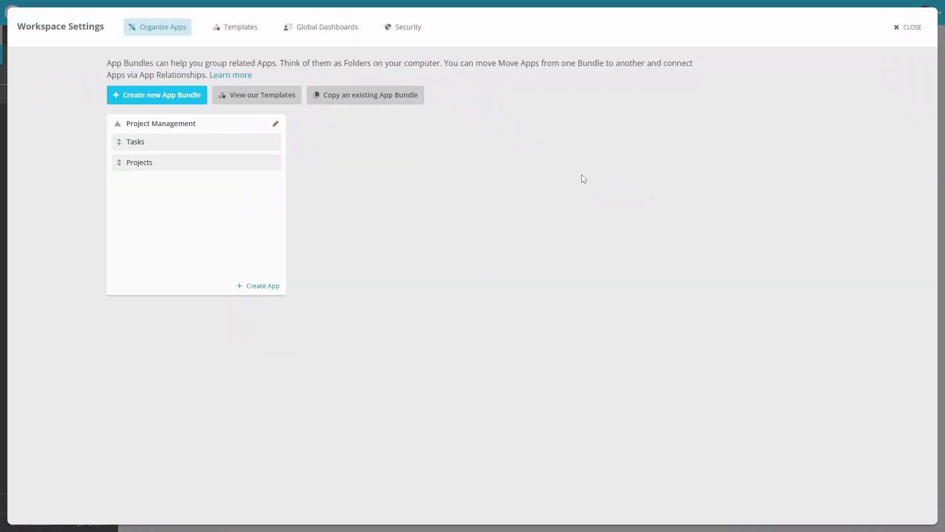
{"action": "left_click", "coordinate": [191, 100]}
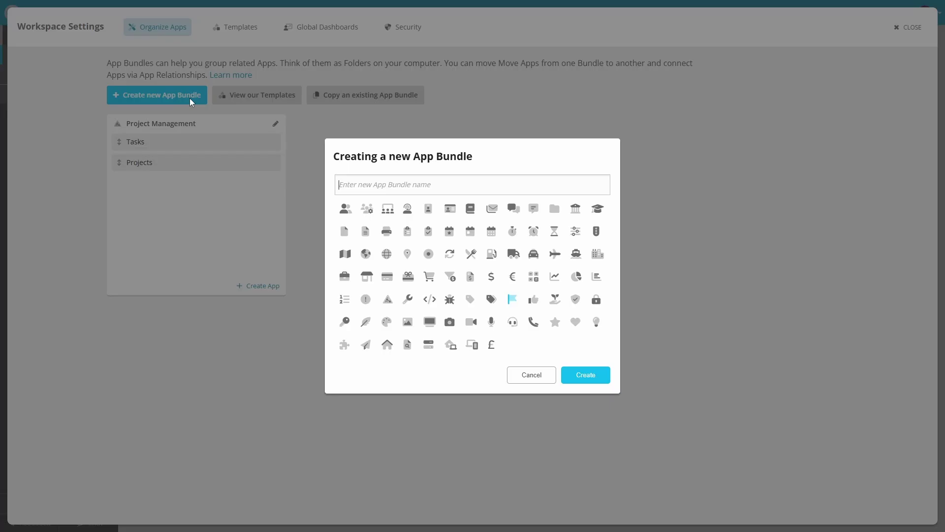
{"action": "type", "text": "Invoice Management"}
{"action": "left_click", "coordinate": [470, 277]}
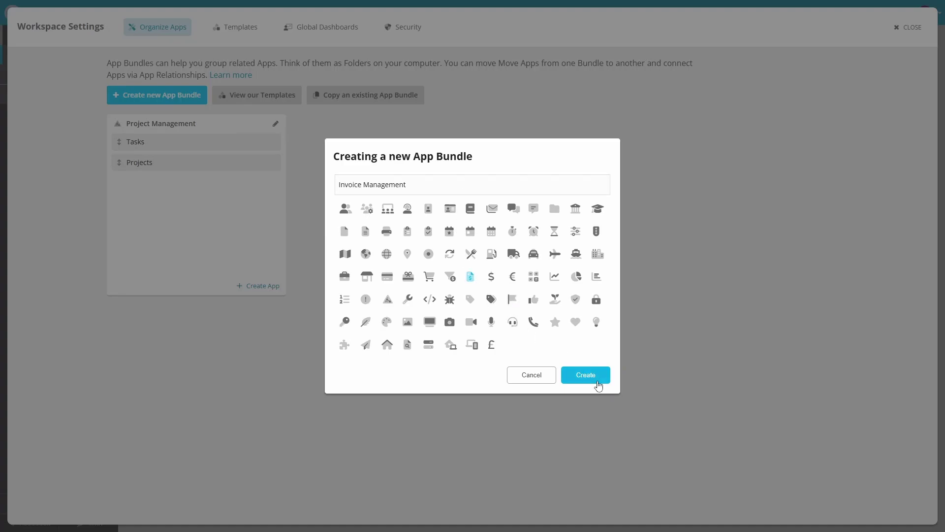
{"action": "left_click", "coordinate": [598, 381]}
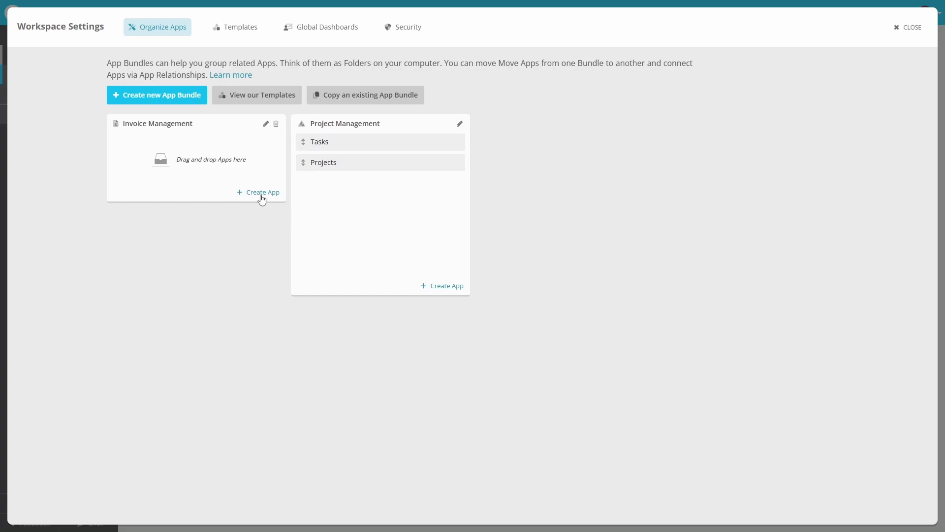
- Create a 'Clients' app without the Website, Client Type, Status and Notes fields
{"action": "left_click", "coordinate": [262, 198]}
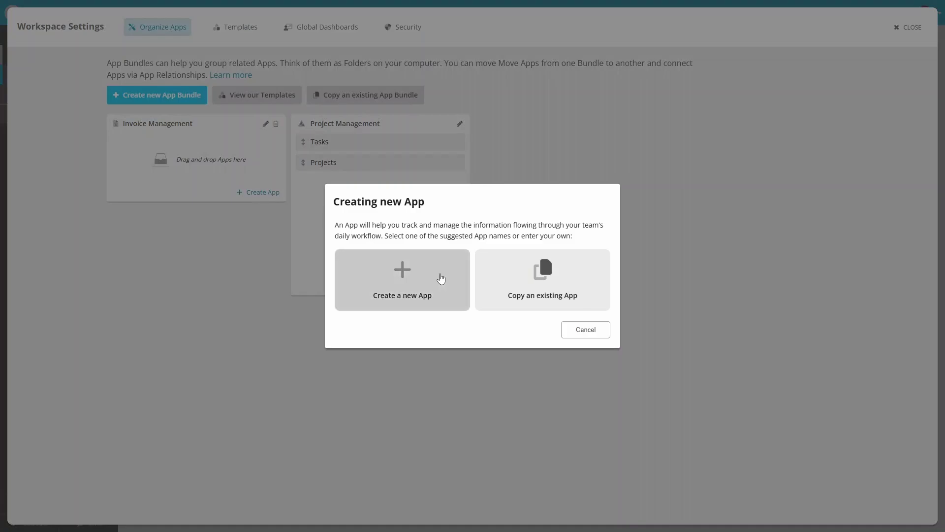
{"action": "left_click", "coordinate": [457, 288]}
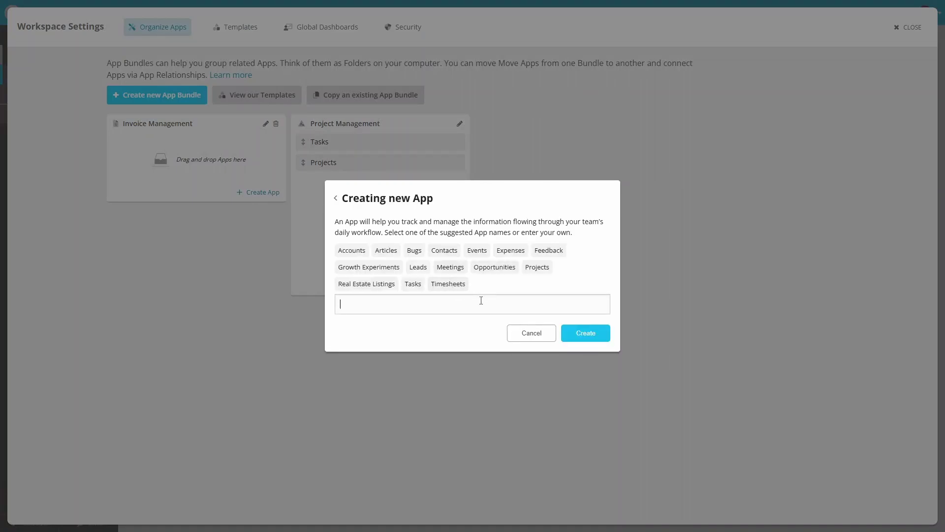
{"action": "type", "text": "Clients"}
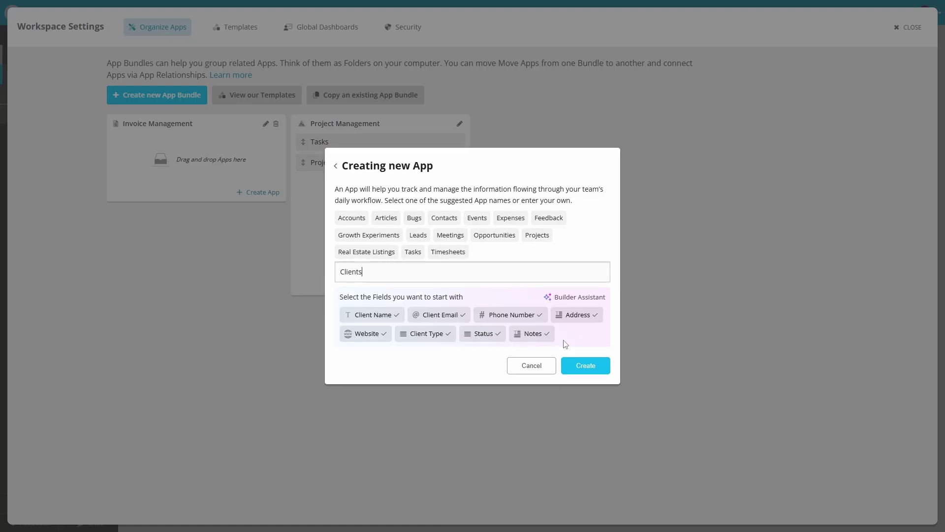
{"action": "left_click", "coordinate": [365, 338]}
{"action": "left_click", "coordinate": [422, 339]}
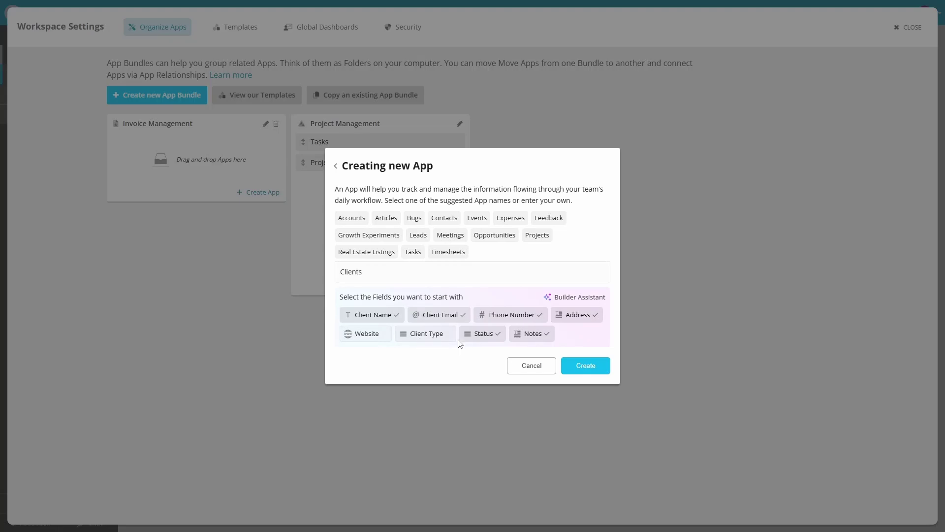
{"action": "left_click", "coordinate": [482, 339]}
{"action": "left_click", "coordinate": [540, 338]}
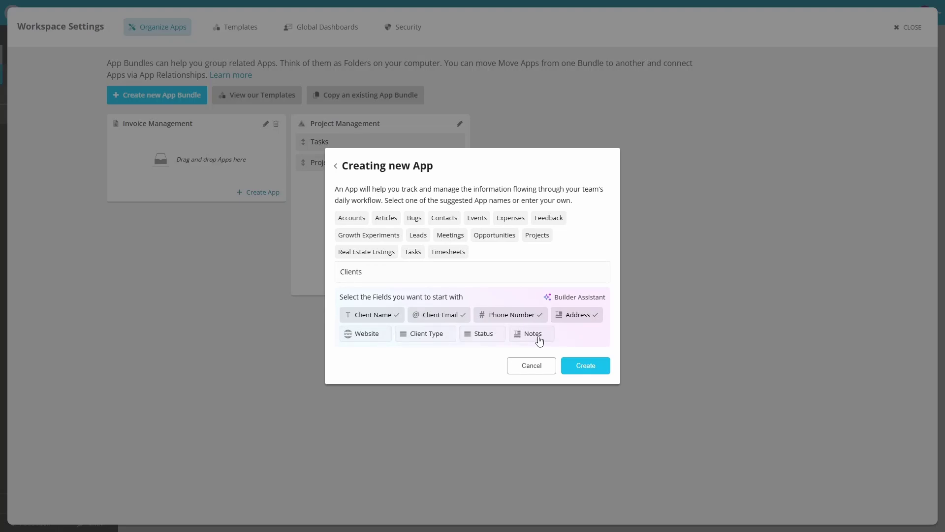
{"action": "left_click", "coordinate": [598, 368]}
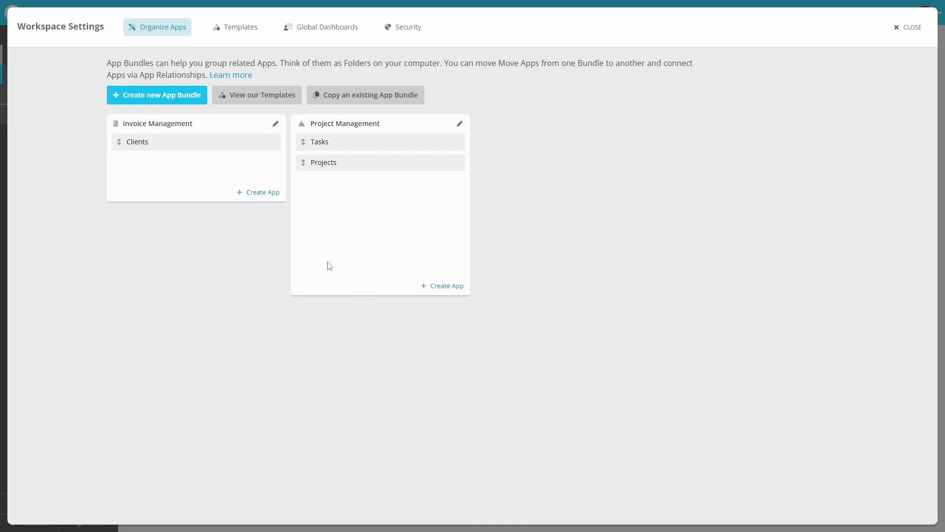
- Create an 'Invoice items' app without the Total Price, Status and Clients fields
{"action": "left_click", "coordinate": [256, 194]}
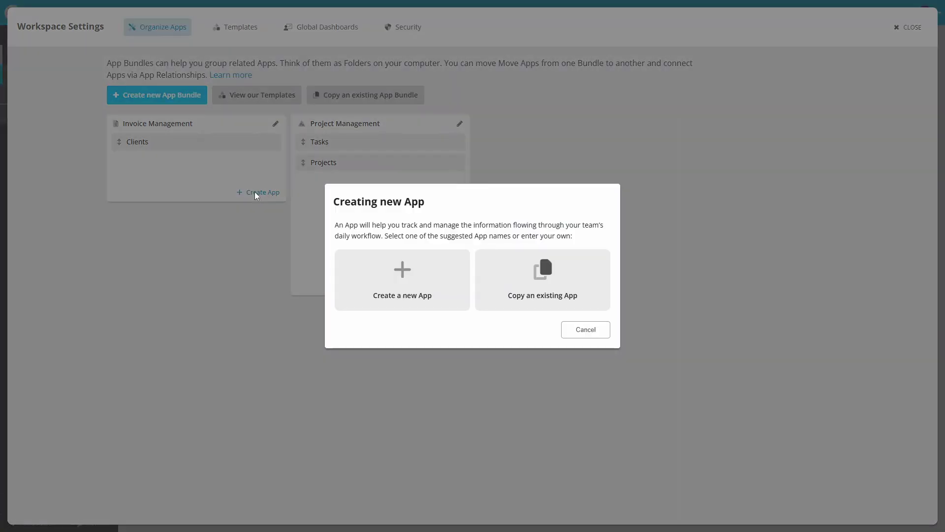
{"action": "left_click", "coordinate": [450, 293]}
{"action": "type", "text": "Invoice items"}
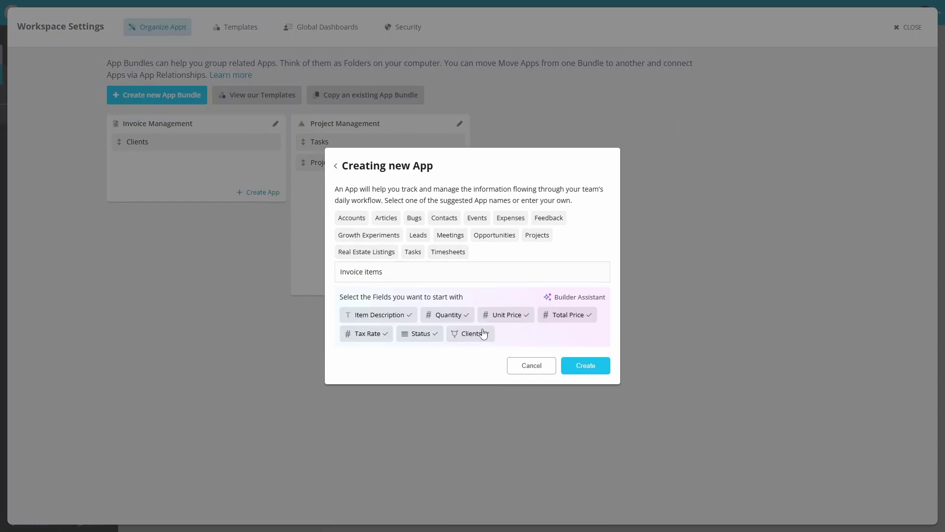
{"action": "left_click", "coordinate": [560, 317]}
{"action": "left_click", "coordinate": [412, 336]}
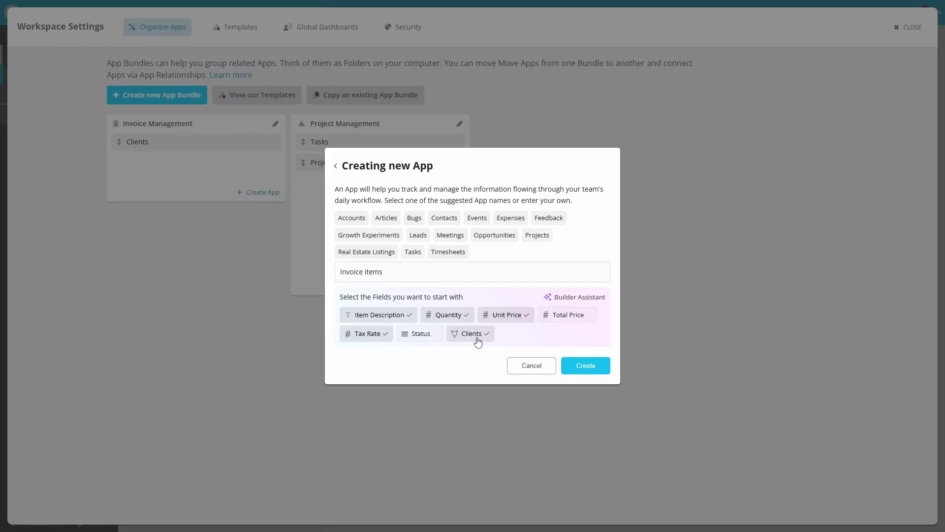
{"action": "left_click", "coordinate": [474, 335]}
{"action": "left_click", "coordinate": [600, 369]}
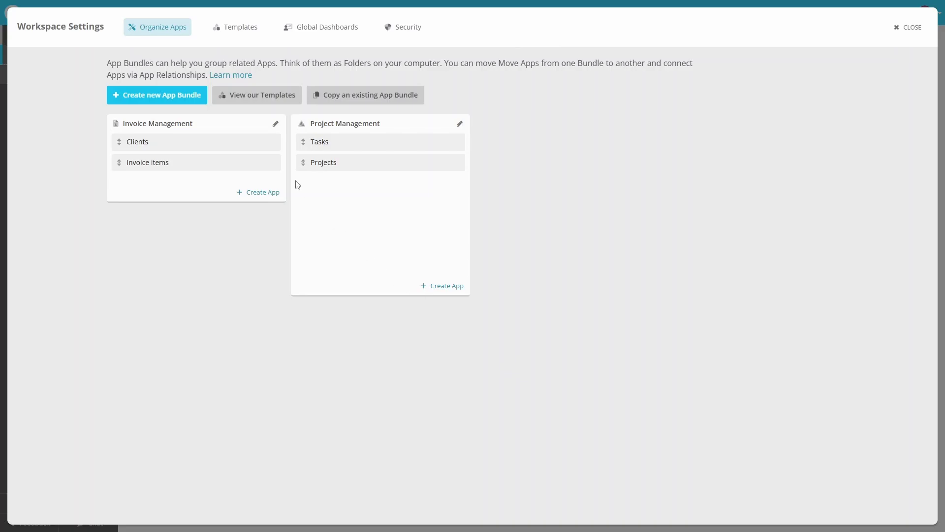
- Add a Number field named 'Discount %' to the Invoice items app
{"action": "left_click", "coordinate": [274, 163]}
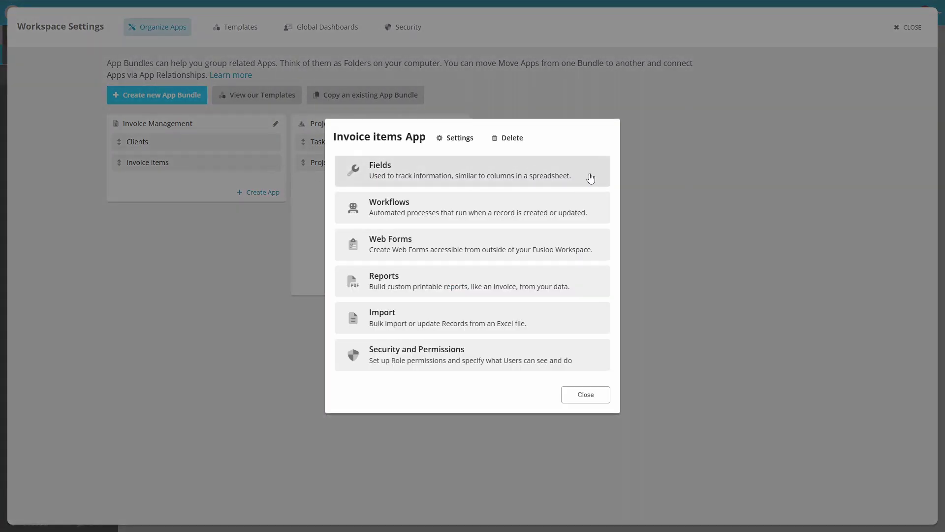
{"action": "left_click", "coordinate": [590, 173]}
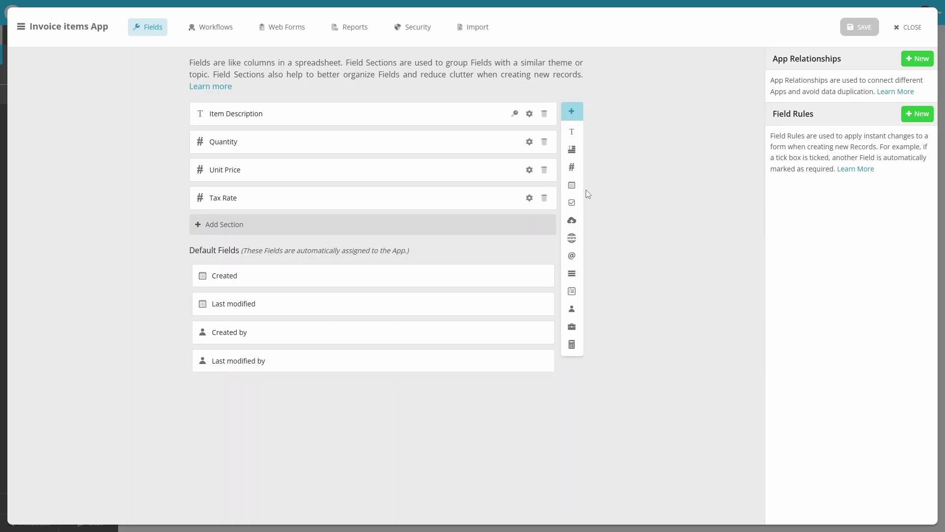
{"action": "left_click", "coordinate": [573, 167]}
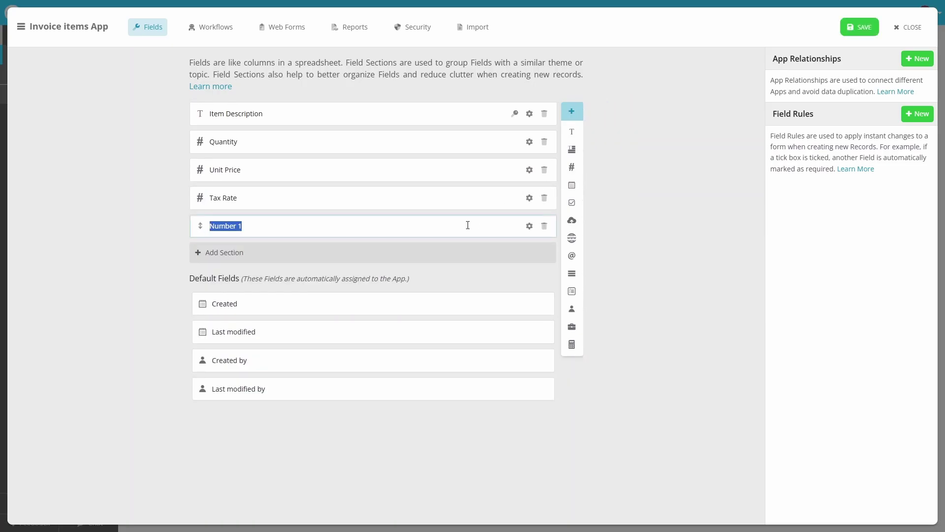
{"action": "type", "text": "Discount %"}
- Limit Discount % to a minimum of 0 and a maximum of 100
{"action": "left_click", "coordinate": [529, 226]}
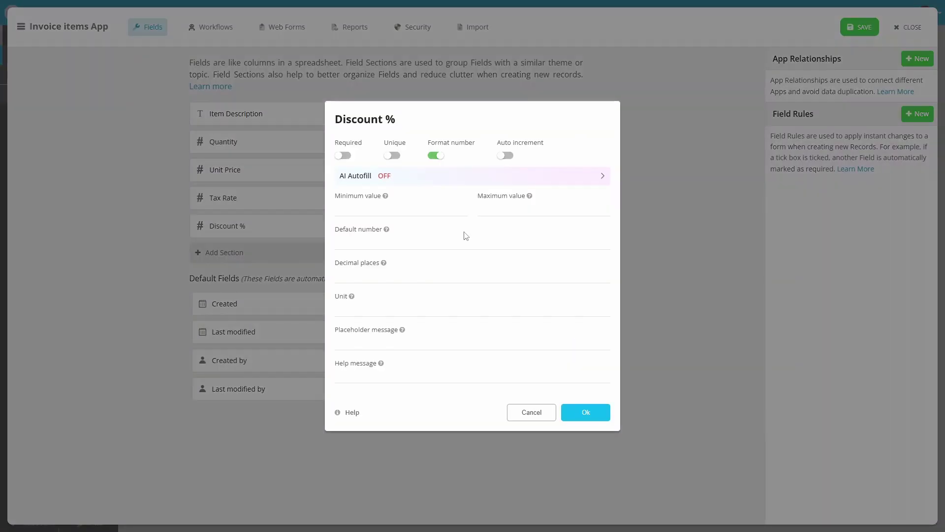
{"action": "left_click", "coordinate": [395, 214]}
{"action": "type", "text": "0"}
{"action": "left_click", "coordinate": [487, 209]}
{"action": "type", "text": "100"}
{"action": "left_click", "coordinate": [368, 307]}
- Save the Discount % settings and add a formula field named 'Tax Due'
{"action": "left_click", "coordinate": [601, 417]}
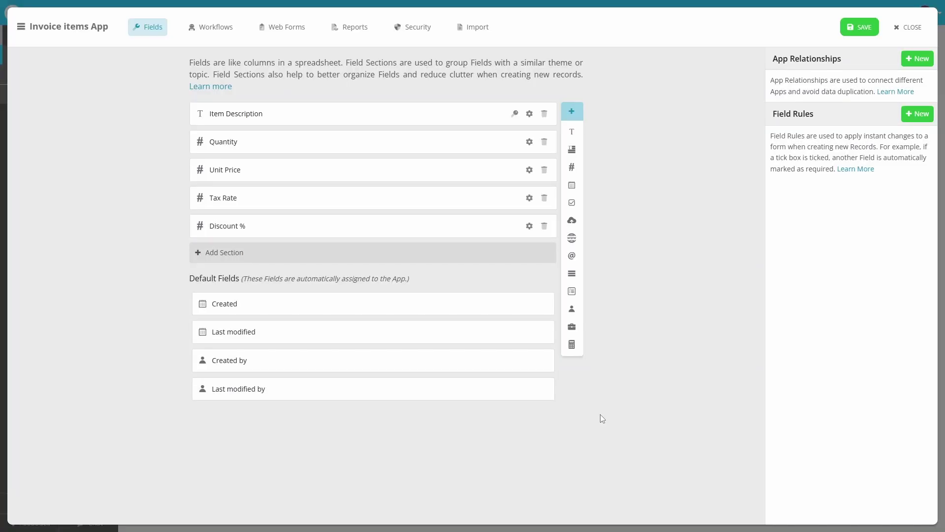
{"action": "left_click", "coordinate": [572, 345]}
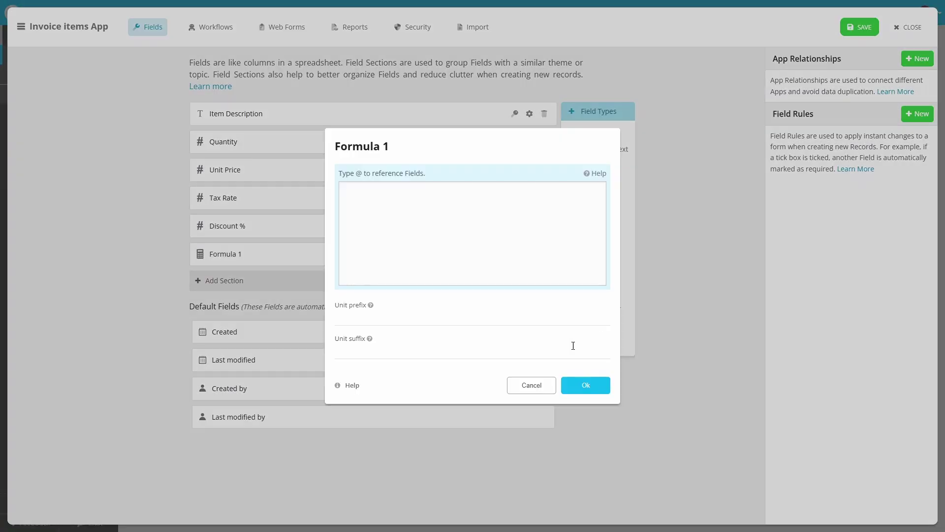
{"action": "left_click", "coordinate": [520, 145]}
{"action": "key", "text": "ctrl+a"}
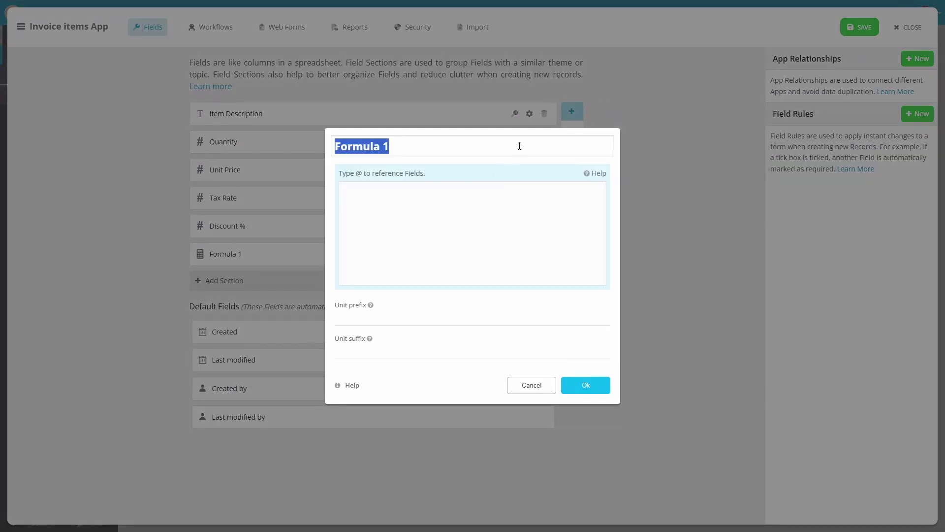
{"action": "type", "text": "Tax Due"}
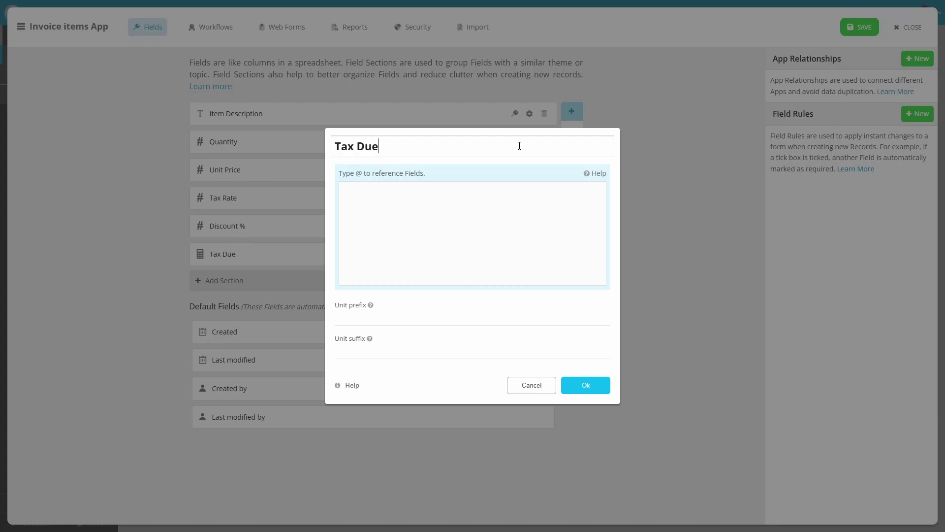
- Define subTotal as Quantity × Unit Price and discountAmount as subTotal × Discount %/100
{"action": "left_click", "coordinate": [514, 213]}
{"action": "type", "text": "var sub"}
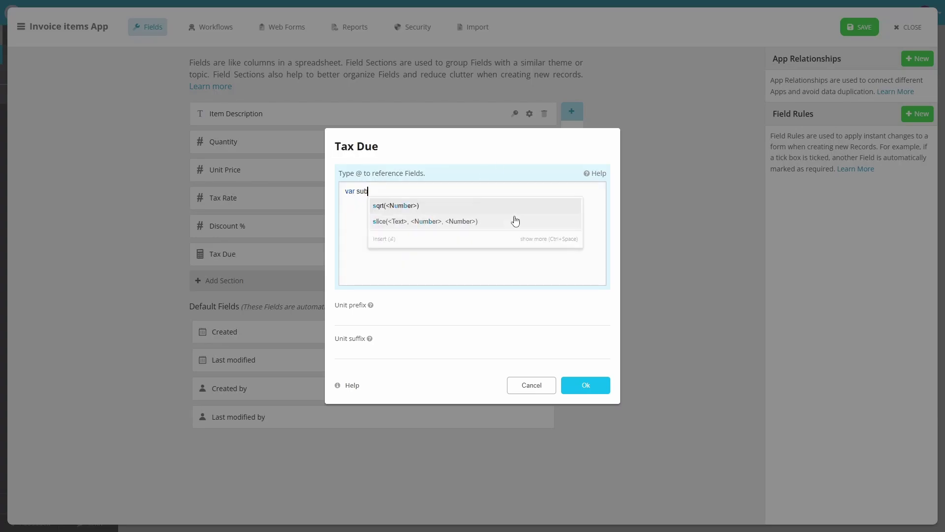
{"action": "type", "text": "Total = @q"}
{"action": "key", "text": "Return"}
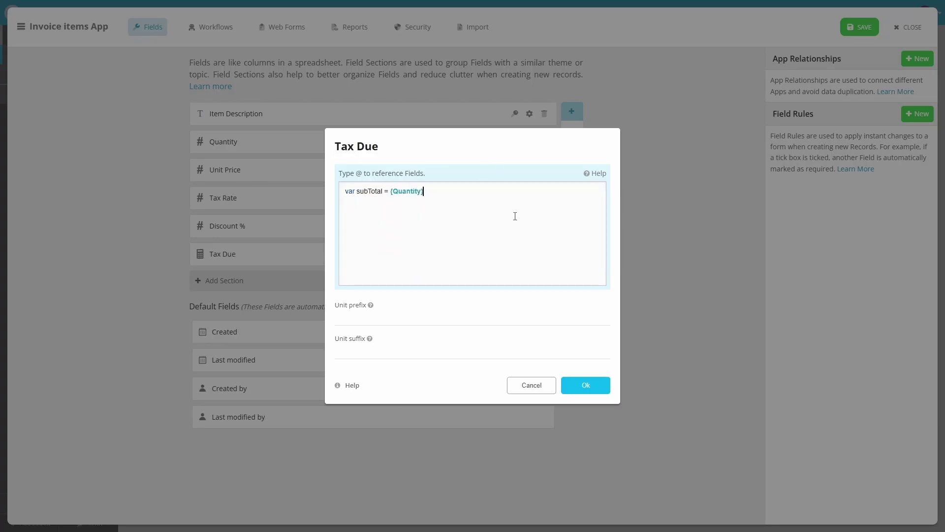
{"action": "type", "text": "* @unit"}
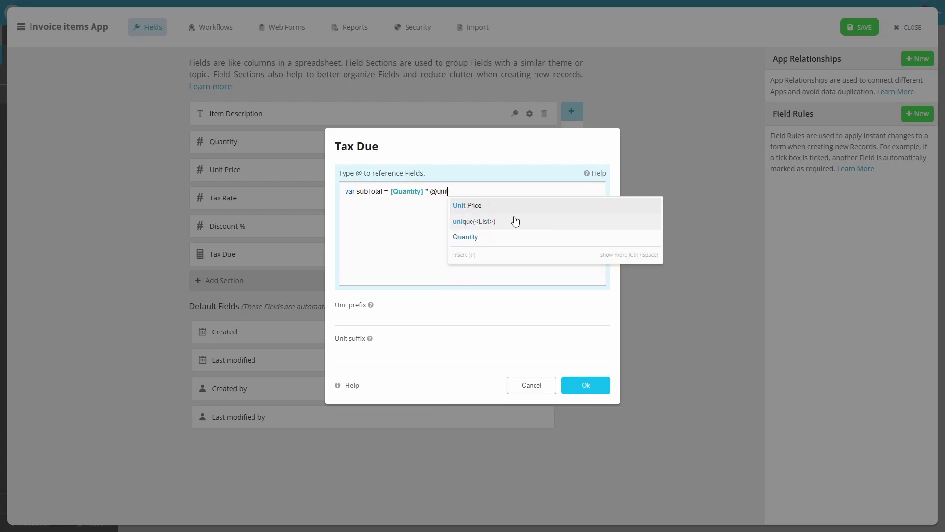
{"action": "key", "text": "Return"}
{"action": "type", "text": ";"}
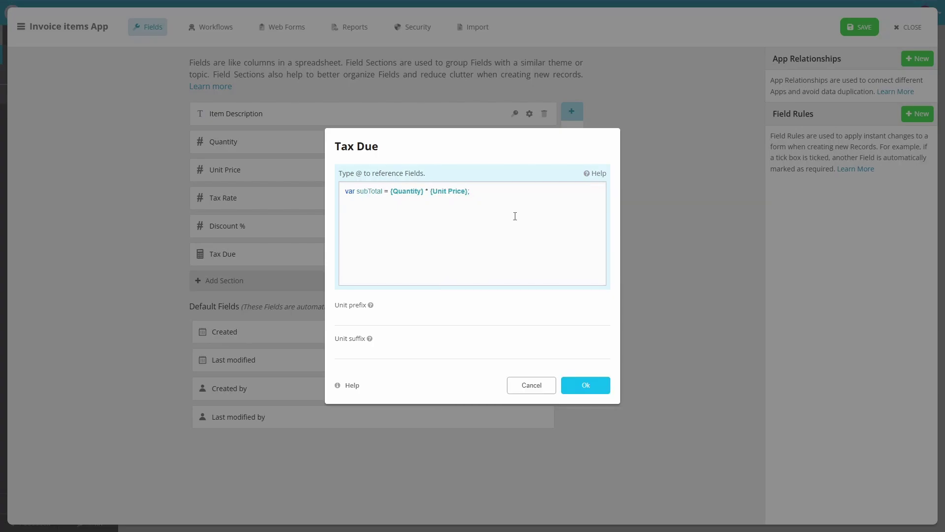
{"action": "key", "text": "Return"}
{"action": "type", "text": "var discountAmount = sub"}
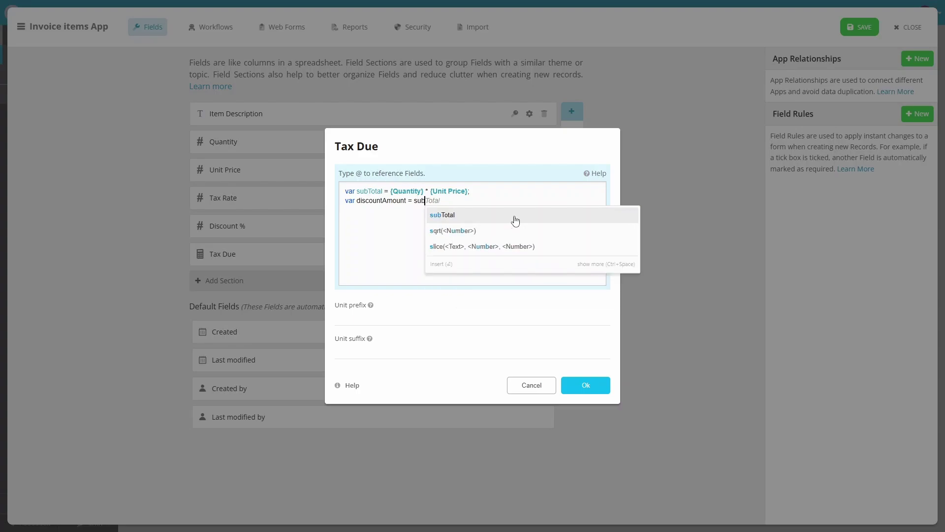
{"action": "type", "text": "Total * ("}
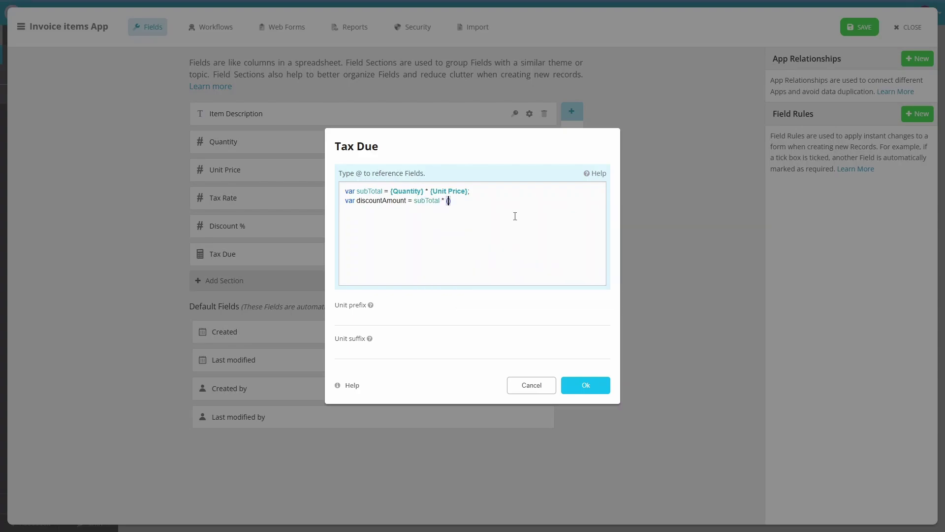
{"action": "type", "text": "@"}
{"action": "key", "text": "Return"}
{"action": "type", "text": "/ 100);"}
- End the formula with round((subTotal − discountAmount) × Tax Rate/100, 2)
{"action": "key", "text": "Return"}
{"action": "key", "text": "Return"}
{"action": "type", "text": "(subTotal"}
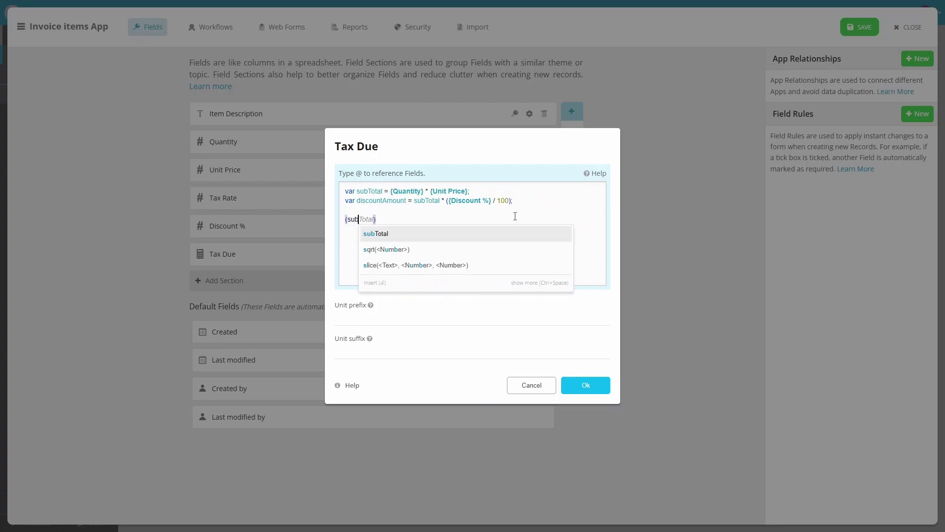
{"action": "type", "text": " - discountAmount"}
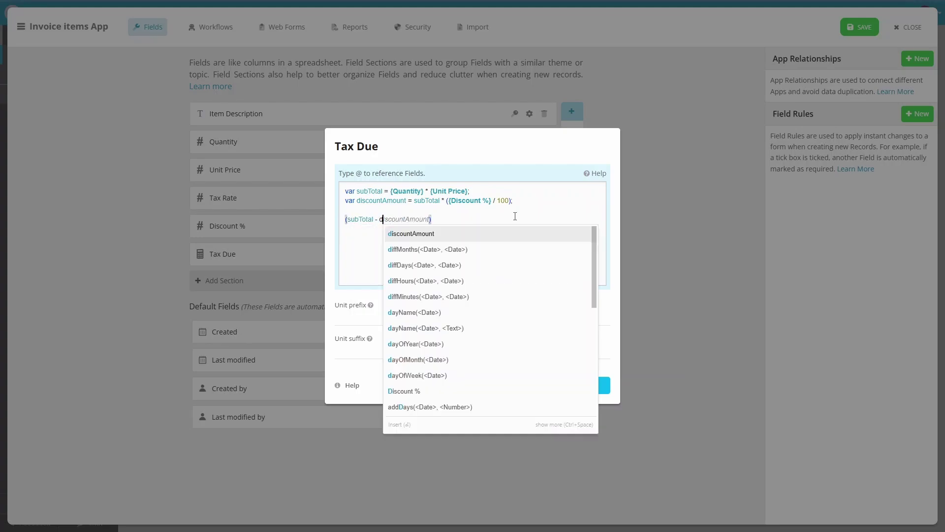
{"action": "key", "text": "Return"}
{"action": "key", "text": "End"}
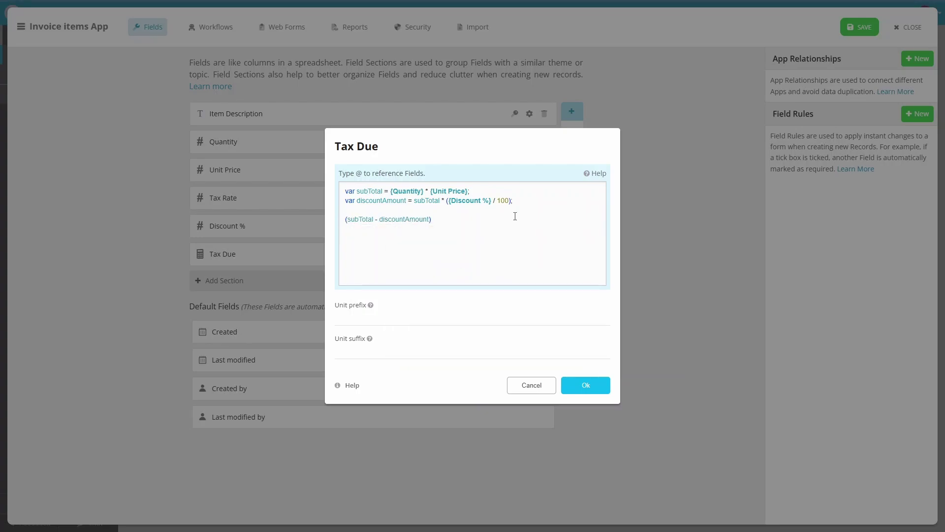
{"action": "type", "text": "* (@tax"}
{"action": "key", "text": "Return"}
{"action": "type", "text": "/ 100"}
{"action": "left_click", "coordinate": [347, 219]}
{"action": "type", "text": "round"}
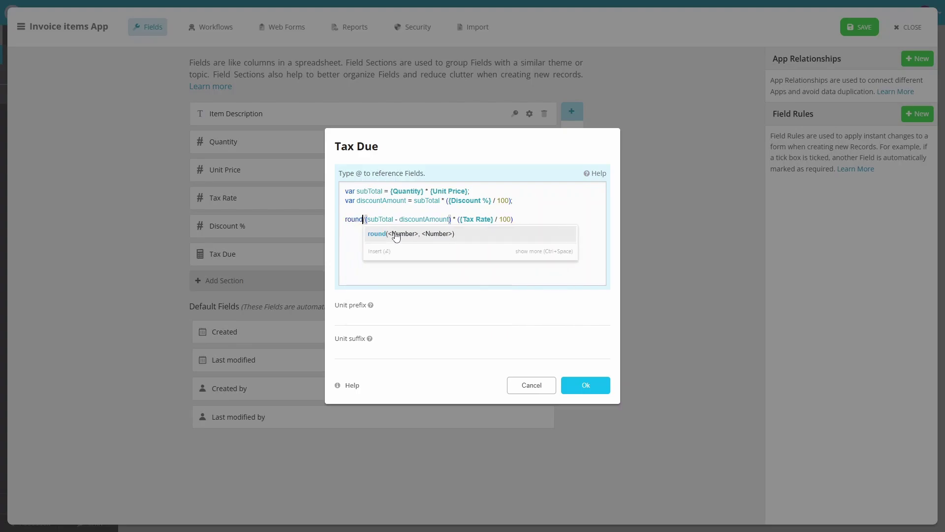
{"action": "type", "text": "("}
{"action": "left_click", "coordinate": [514, 219]}
{"action": "type", "text": ")"}
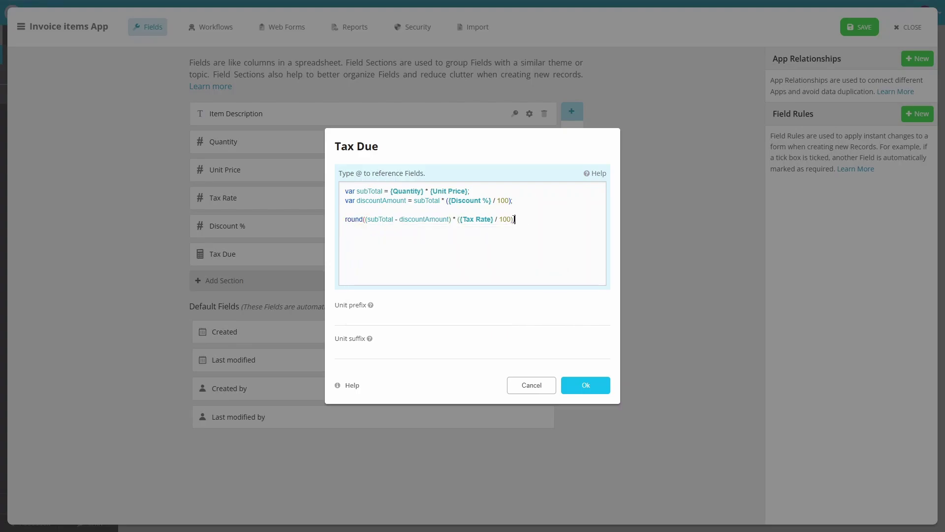
{"action": "type", "text": ",2)"}
{"action": "left_click", "coordinate": [413, 347]}
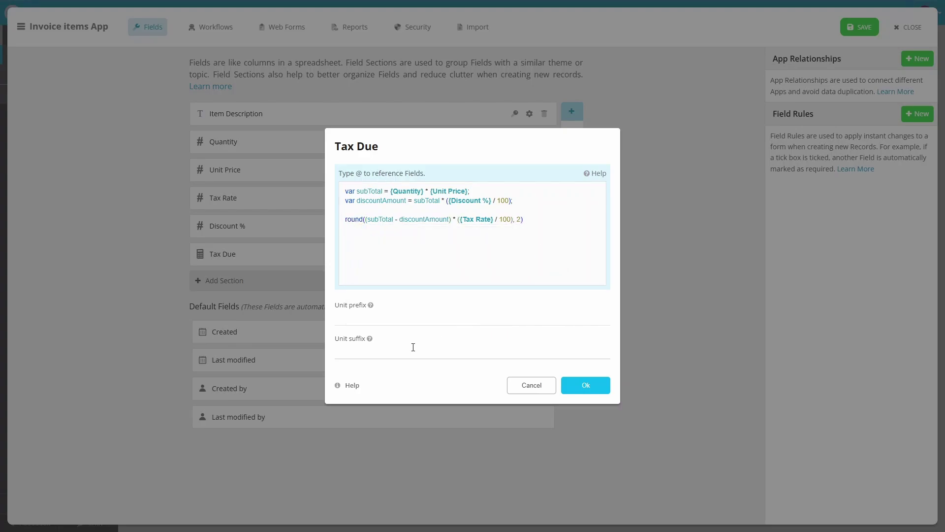
- Save the Tax Due formula and add a formula field named 'Line Total'
{"action": "left_click", "coordinate": [593, 385]}
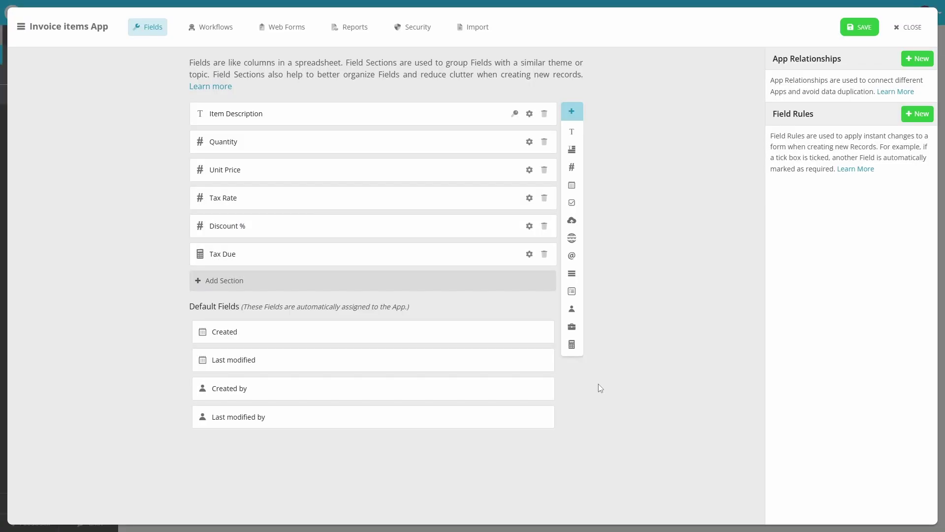
{"action": "left_click_drag", "start_coordinate": [571, 345], "coordinate": [335, 274]}
{"action": "left_click", "coordinate": [555, 146]}
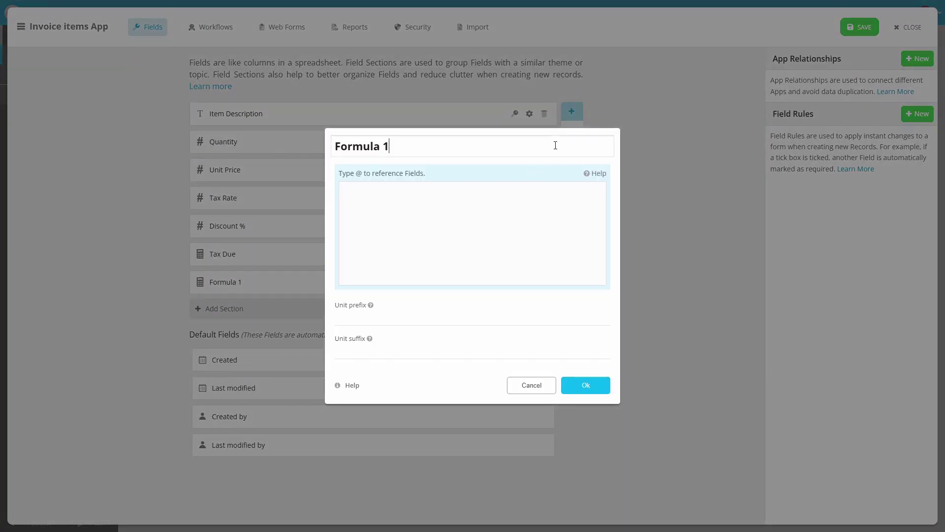
{"action": "triple_click", "coordinate": [555, 145]}
{"action": "type", "text": "Line Total"}
- Paste in the Tax Due formula and assign its rounded result to var taxDue
{"action": "left_click", "coordinate": [524, 243]}
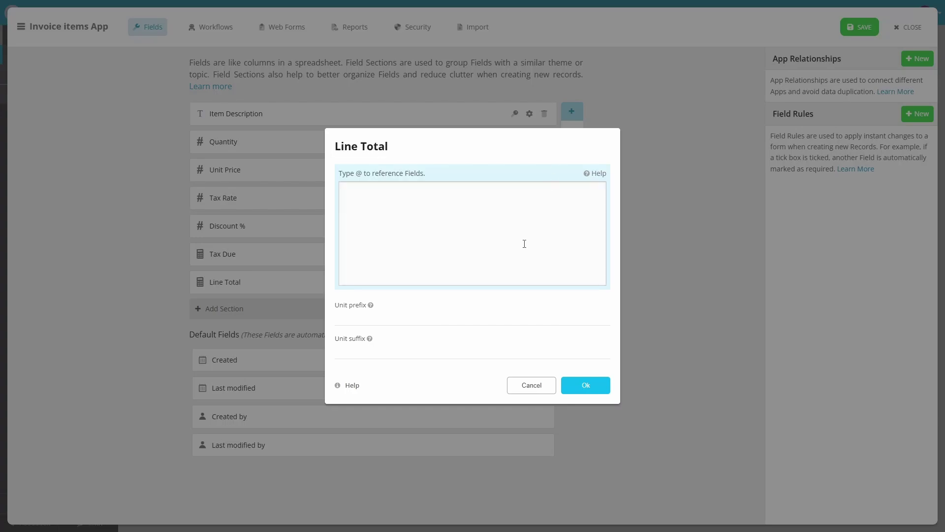
{"action": "type", "text": "var subTotal = {Quantity} * {Unit Price}; var discountAmount = subTotal * ({Discount %} / 100);  round((subTotal - discountAmount) * ({Tax Rate} / 100), 2)"}
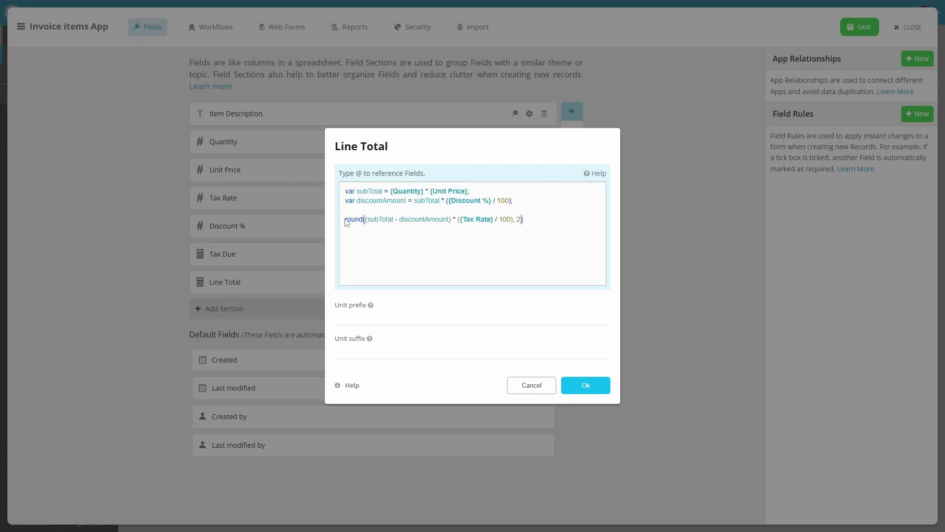
{"action": "double_click", "coordinate": [348, 219]}
{"action": "type", "text": "var taxDu"}
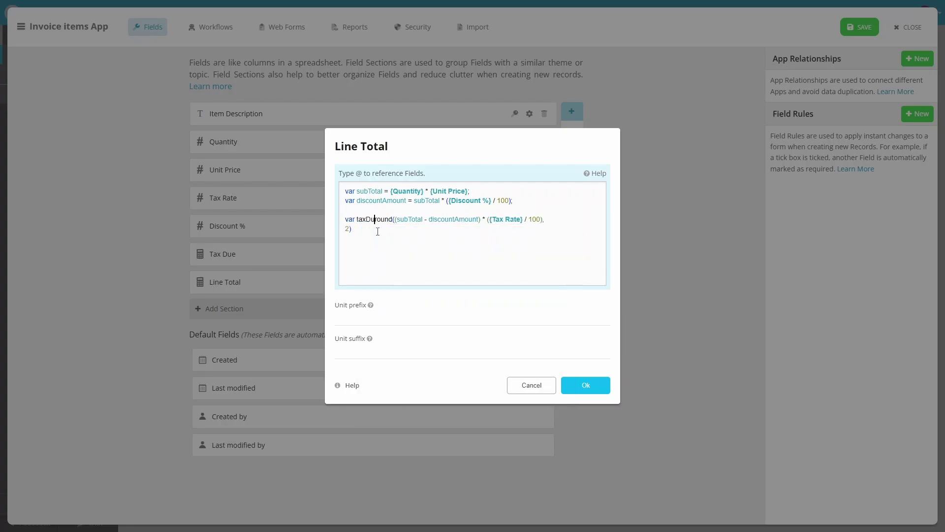
{"action": "type", "text": "e ="}
{"action": "left_click", "coordinate": [377, 232]}
{"action": "type", "text": ";"}
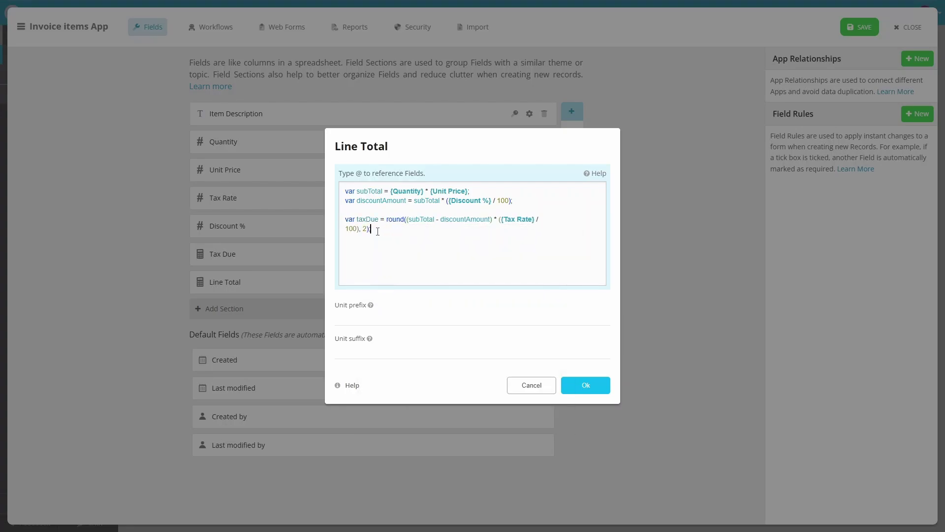
- Make Line Total return subTotal − discountAmount + taxDue with a $ unit suffix
{"action": "key", "text": "Return"}
{"action": "key", "text": "Return"}
{"action": "type", "text": "subTotal - dis"}
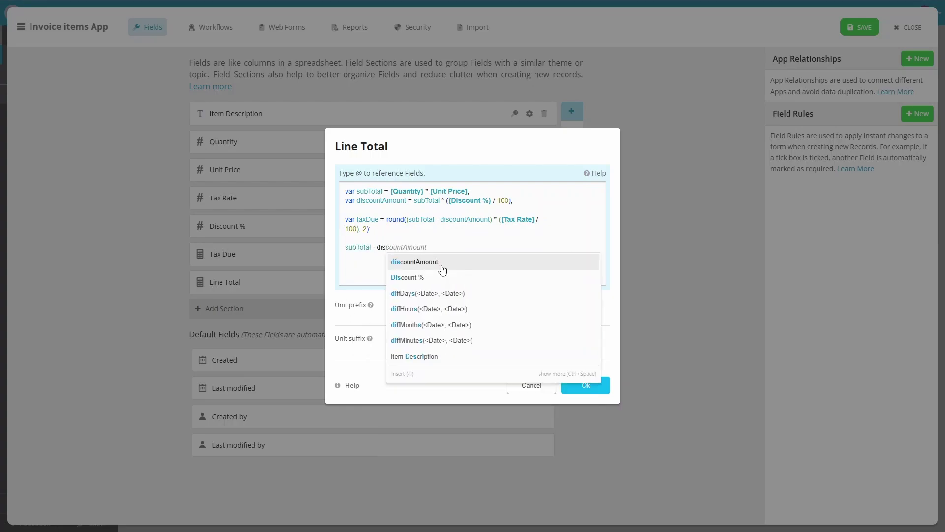
{"action": "left_click", "coordinate": [443, 269]}
{"action": "type", "text": "+ tax"}
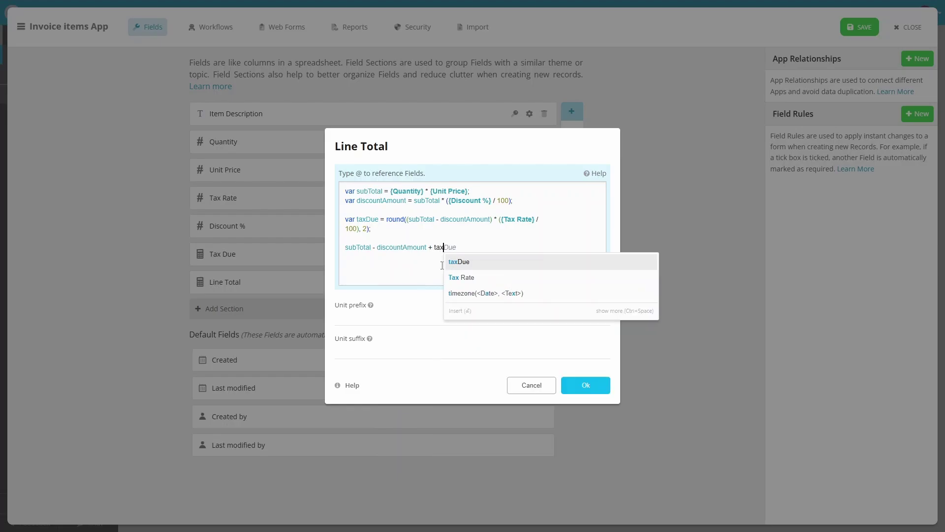
{"action": "key", "text": "Return"}
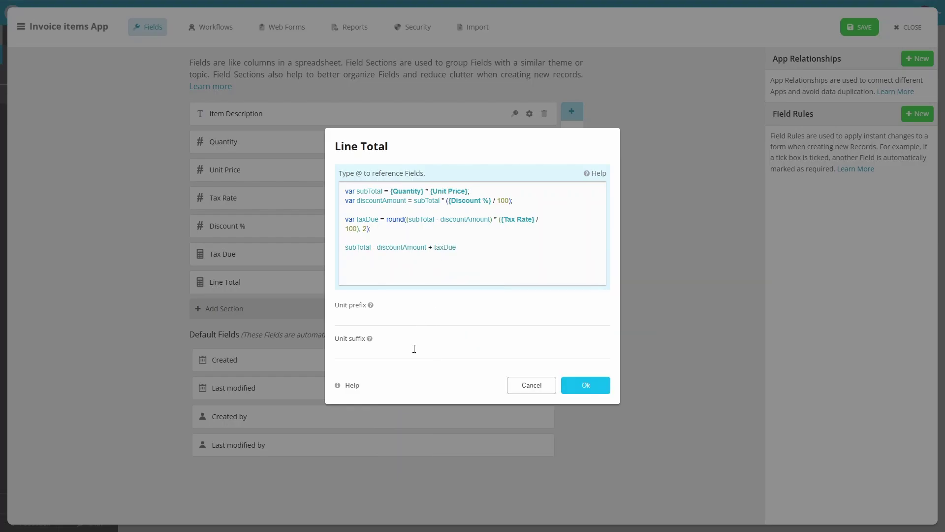
{"action": "left_click", "coordinate": [414, 350]}
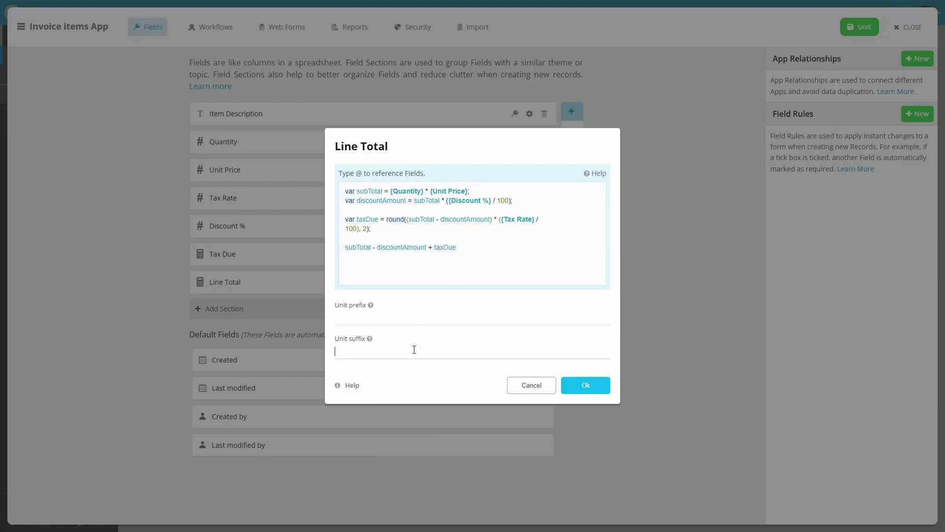
{"action": "left_click", "coordinate": [585, 386]}
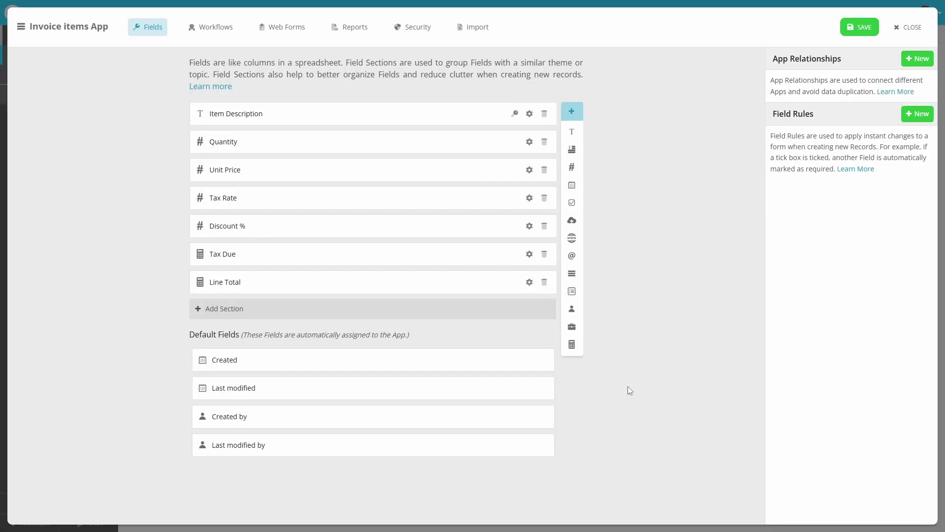
- Move the Tax Rate field below Discount % and save the Invoice items app
{"action": "left_click", "coordinate": [544, 197]}
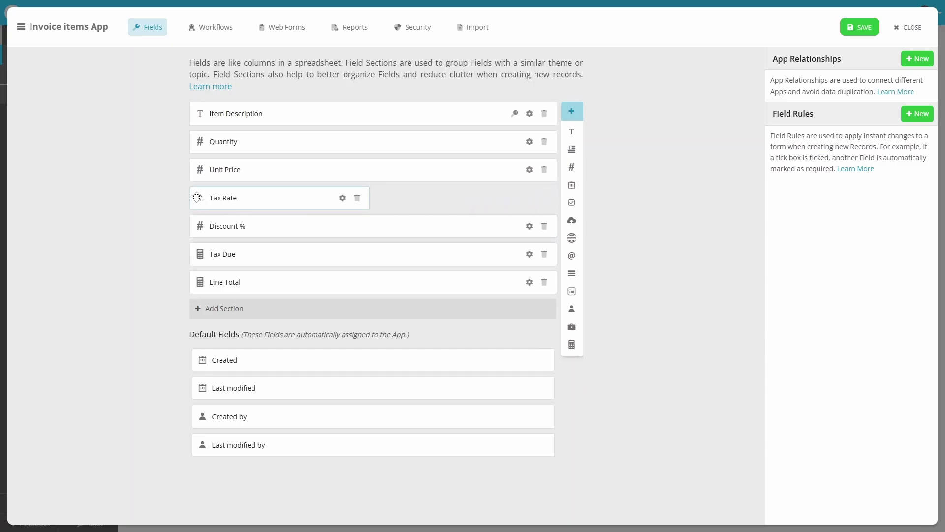
{"action": "left_click_drag", "start_coordinate": [200, 198], "coordinate": [375, 264]}
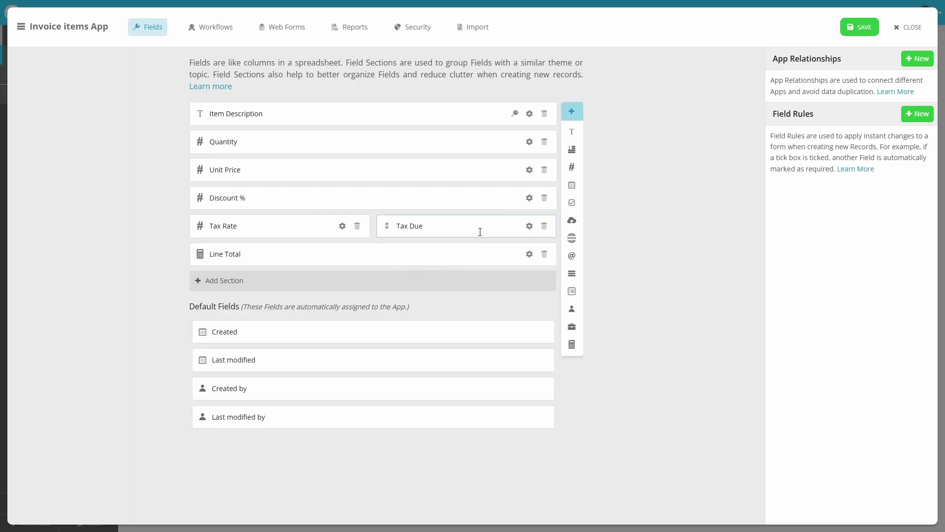
{"action": "left_click", "coordinate": [865, 39]}
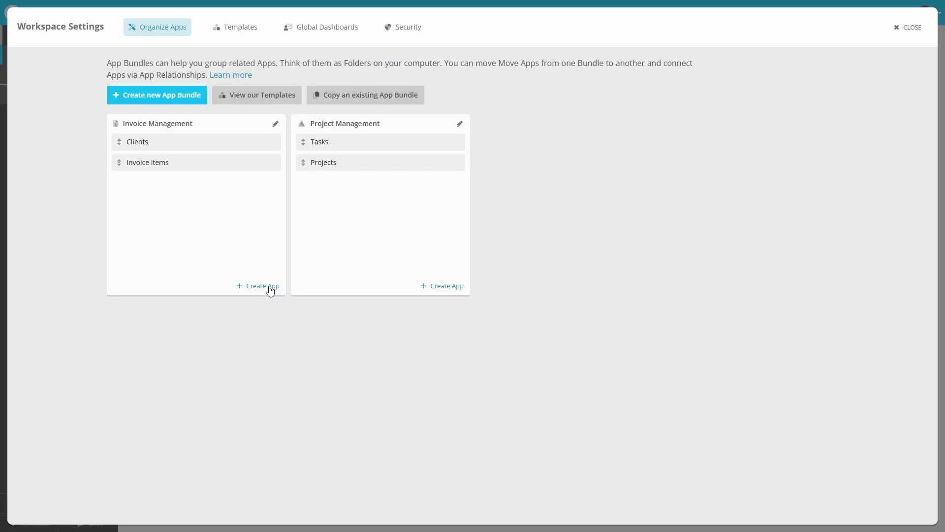
- Create an 'Invoices' app without Client Name, Total Amount, Description, Payment Method, Receipt and Notes
{"action": "left_click", "coordinate": [269, 286]}
{"action": "left_click", "coordinate": [447, 297]}
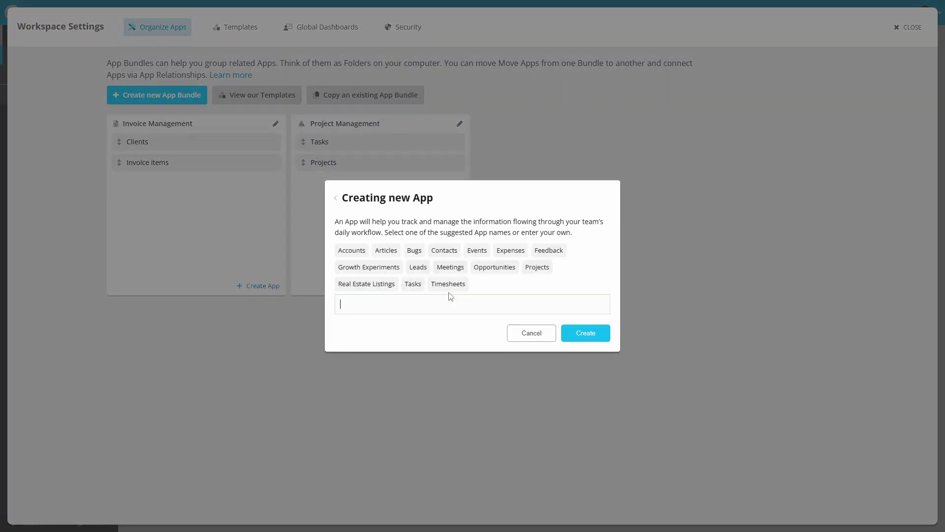
{"action": "type", "text": "Invoices"}
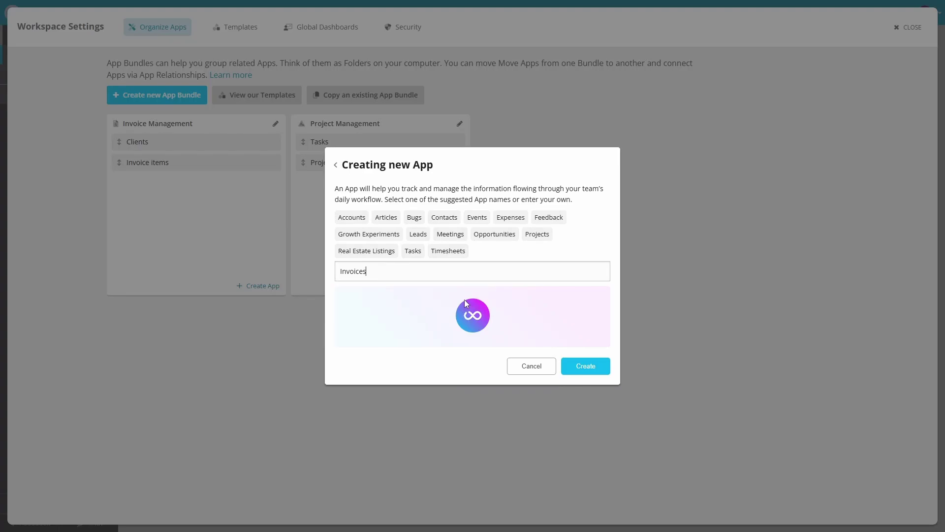
{"action": "left_click", "coordinate": [479, 309]}
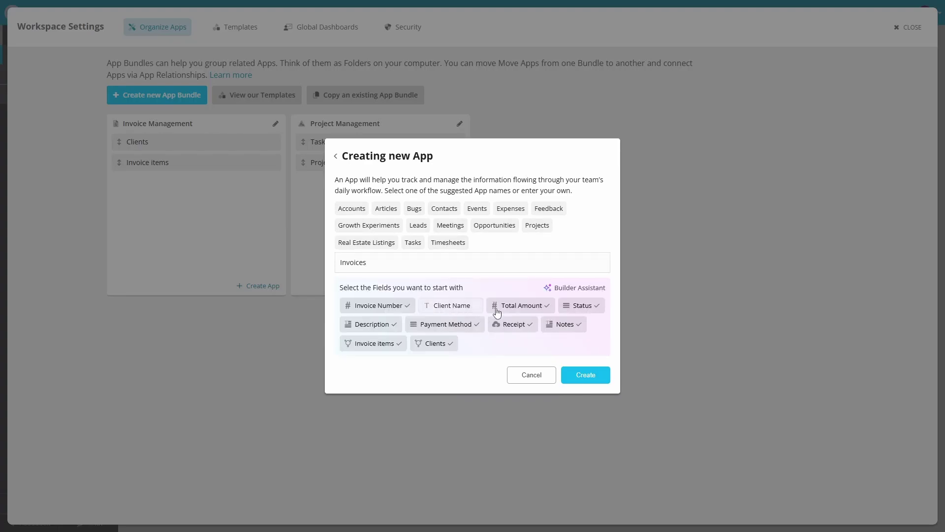
{"action": "left_click", "coordinate": [549, 314]}
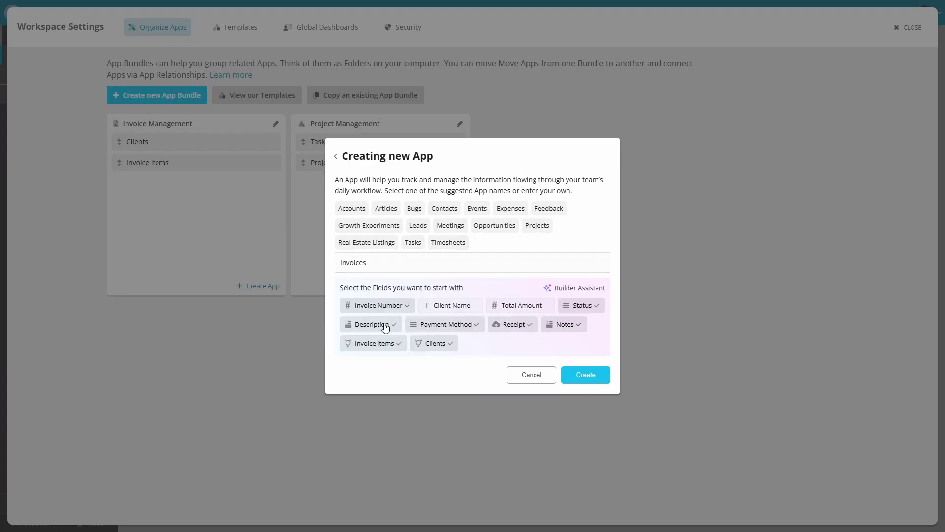
{"action": "left_click", "coordinate": [386, 328]}
{"action": "left_click", "coordinate": [465, 331]}
{"action": "left_click", "coordinate": [515, 329]}
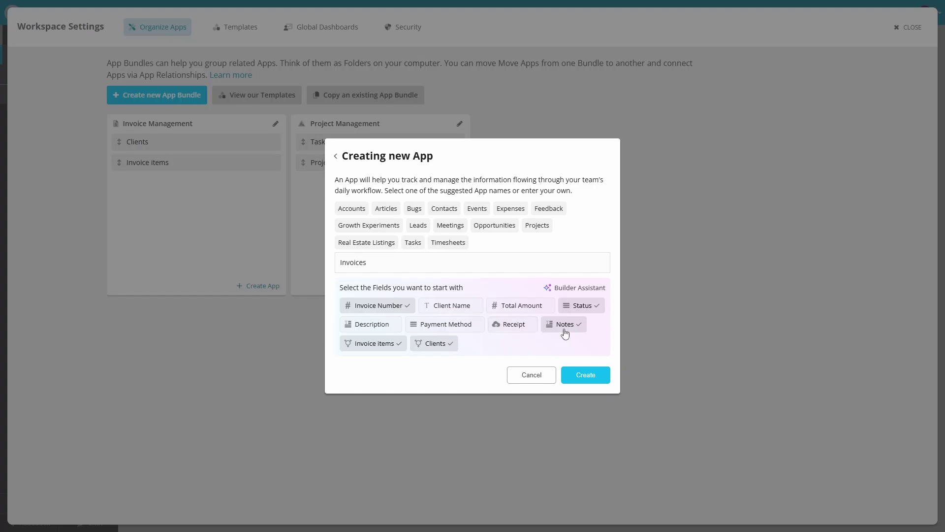
{"action": "left_click", "coordinate": [564, 331]}
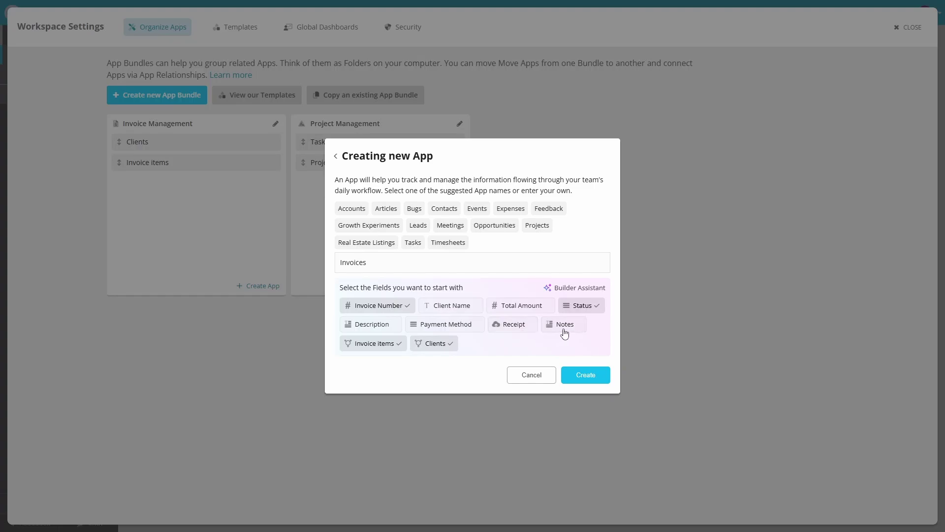
{"action": "left_click", "coordinate": [586, 381]}
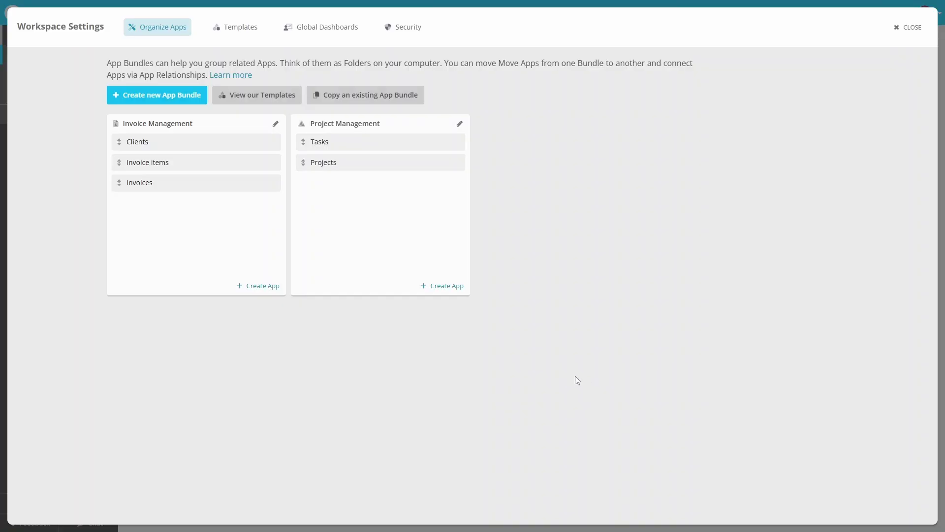
- Add a Date field named 'Date Issued' below Status in the Invoices app
{"action": "left_click", "coordinate": [271, 183]}
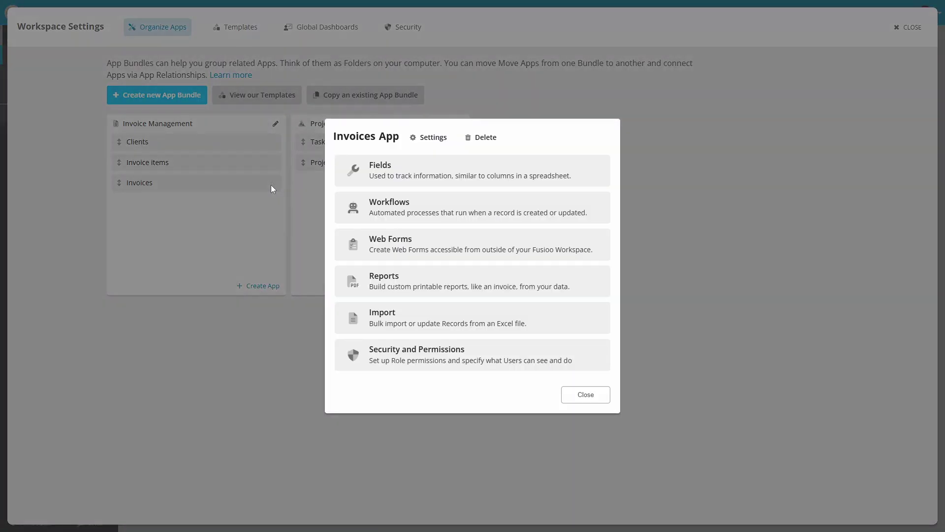
{"action": "left_click", "coordinate": [587, 184]}
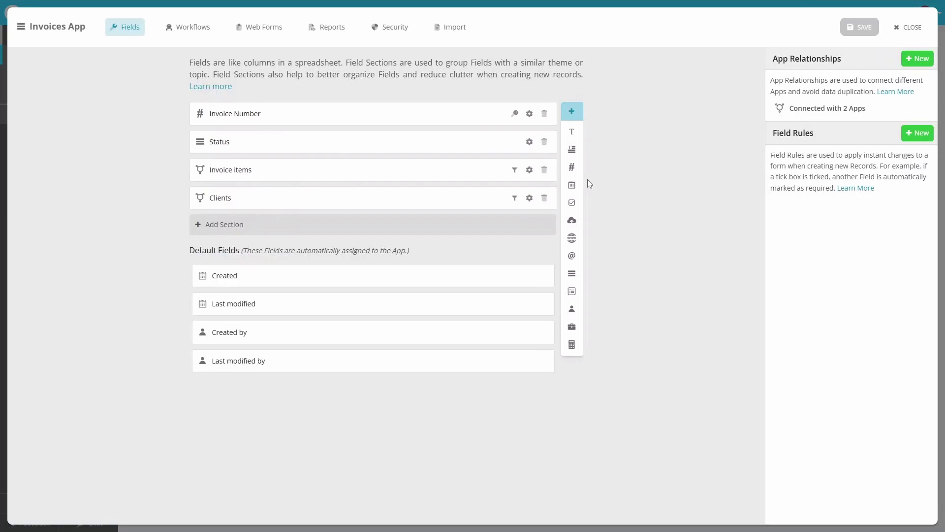
{"action": "left_click_drag", "start_coordinate": [571, 185], "coordinate": [343, 167]}
{"action": "type", "text": "Date Issued"}
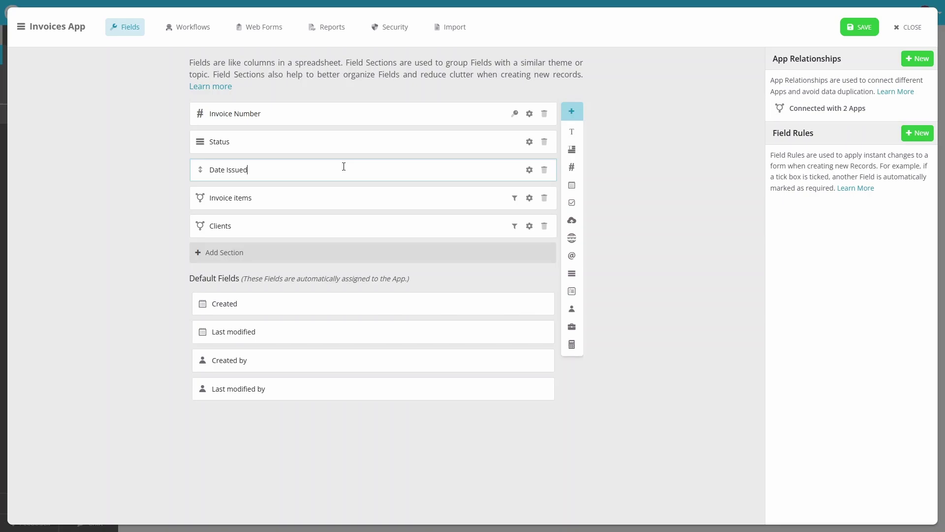
{"action": "key", "text": "Return"}
- Add a 'Tax Due' formula summing the Invoice items' Tax Due, with a $ suffix
{"action": "left_click_drag", "start_coordinate": [578, 350], "coordinate": [229, 199]}
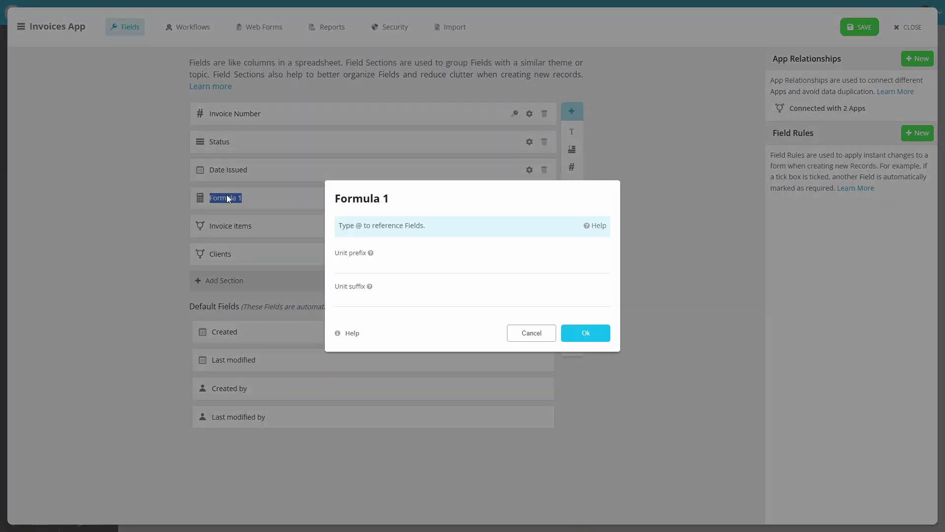
{"action": "type", "text": "T"}
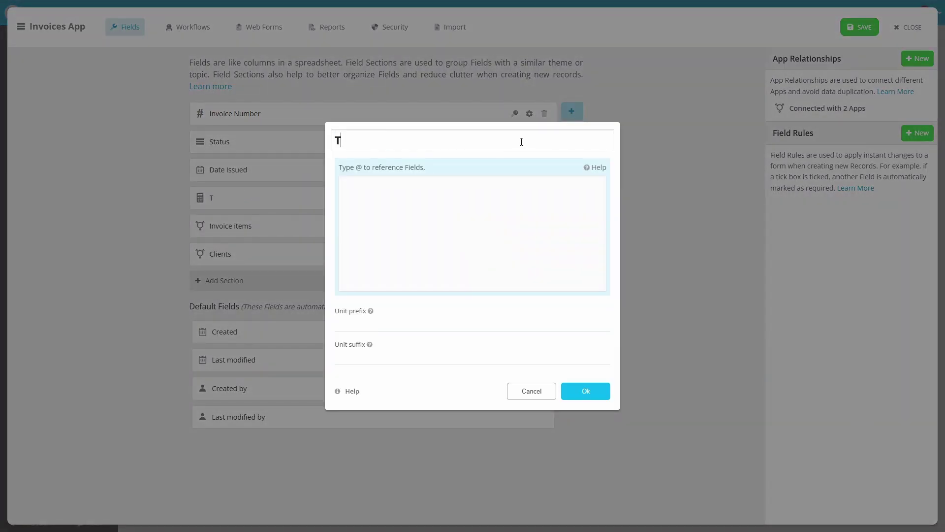
{"action": "type", "text": "ax Due"}
{"action": "left_click", "coordinate": [516, 220]}
{"action": "type", "text": "@Sum"}
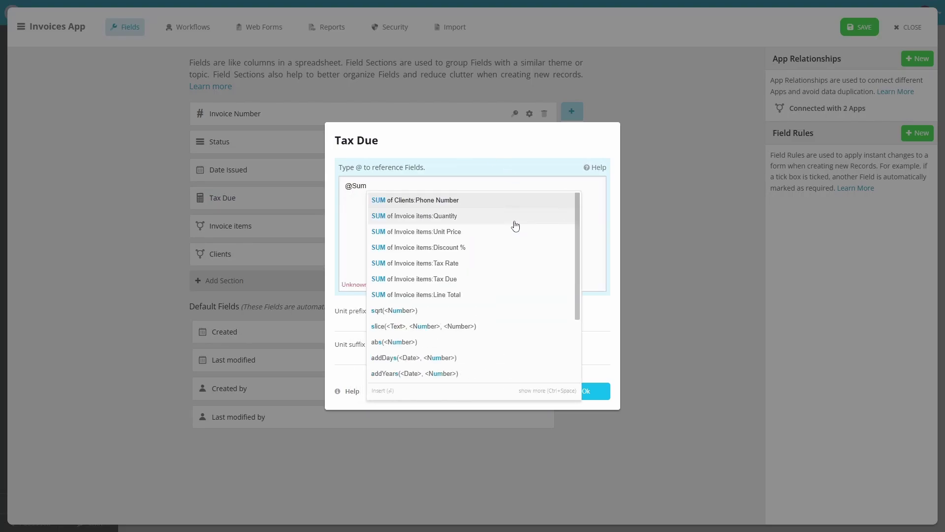
{"action": "left_click", "coordinate": [490, 279]}
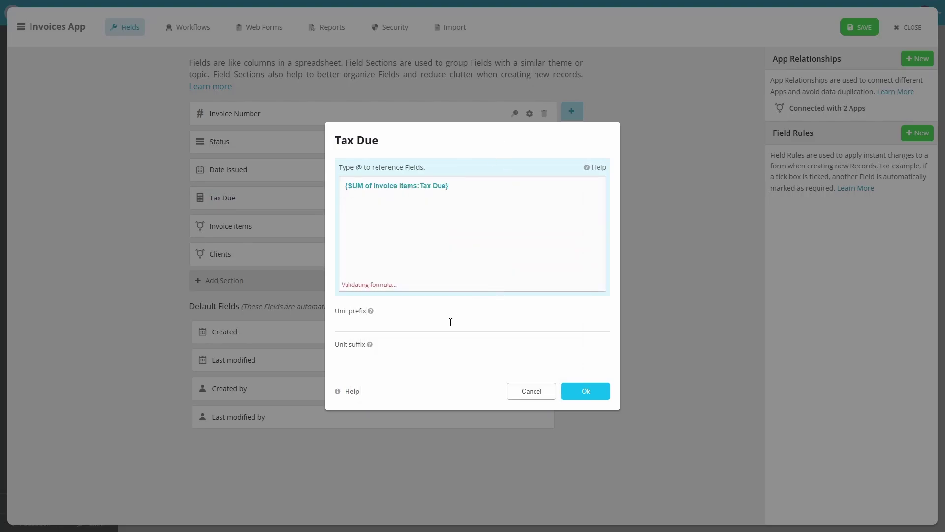
{"action": "left_click", "coordinate": [409, 358]}
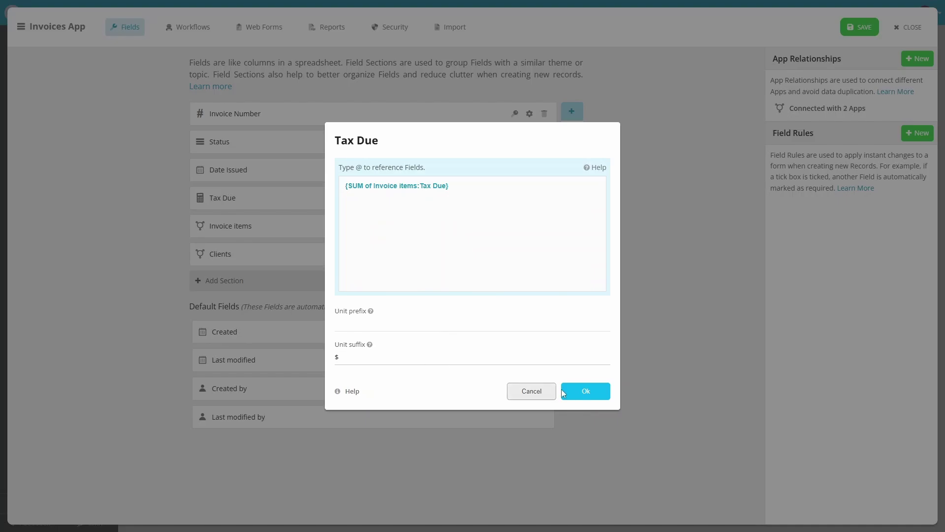
{"action": "left_click", "coordinate": [585, 391]}
{"action": "left_click_drag", "start_coordinate": [573, 352], "coordinate": [276, 227]}
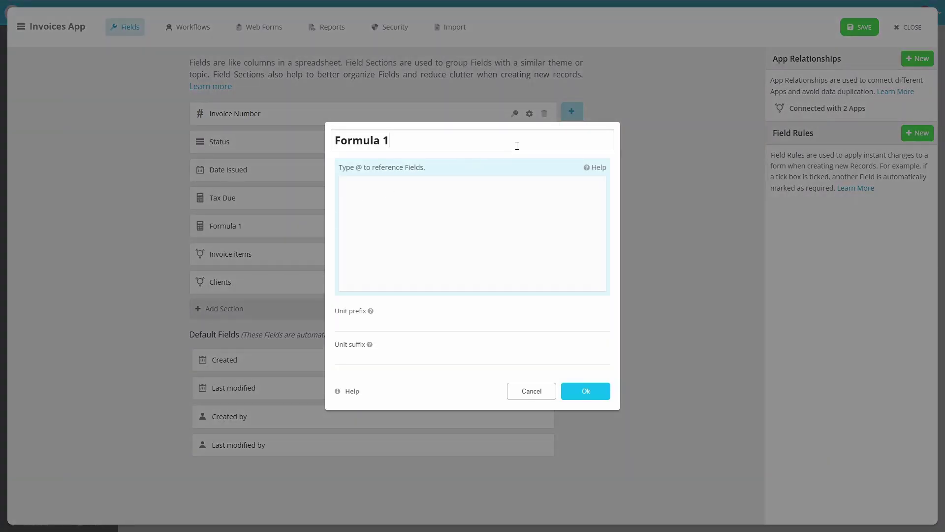
- Rename Formula 1 to Total Amount as SUM of Invoice items' Line Total with a $ suffix
{"action": "left_click", "coordinate": [518, 145]}
{"action": "type", "text": "Total Amount"}
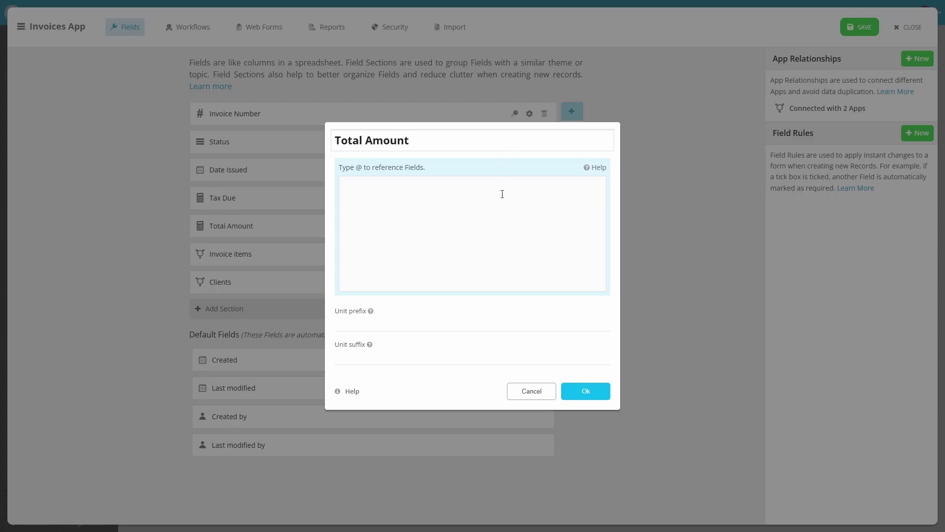
{"action": "left_click", "coordinate": [493, 211]}
{"action": "type", "text": "@Sum"}
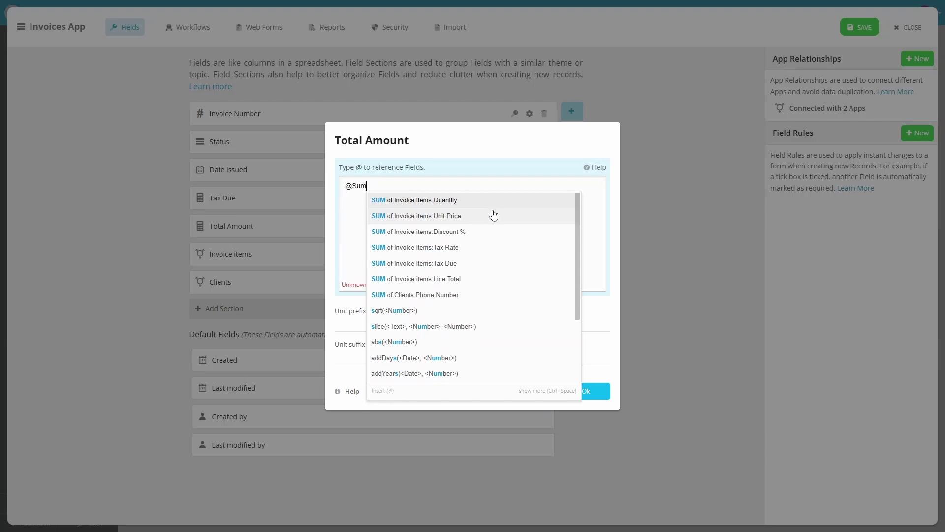
{"action": "left_click", "coordinate": [479, 279]}
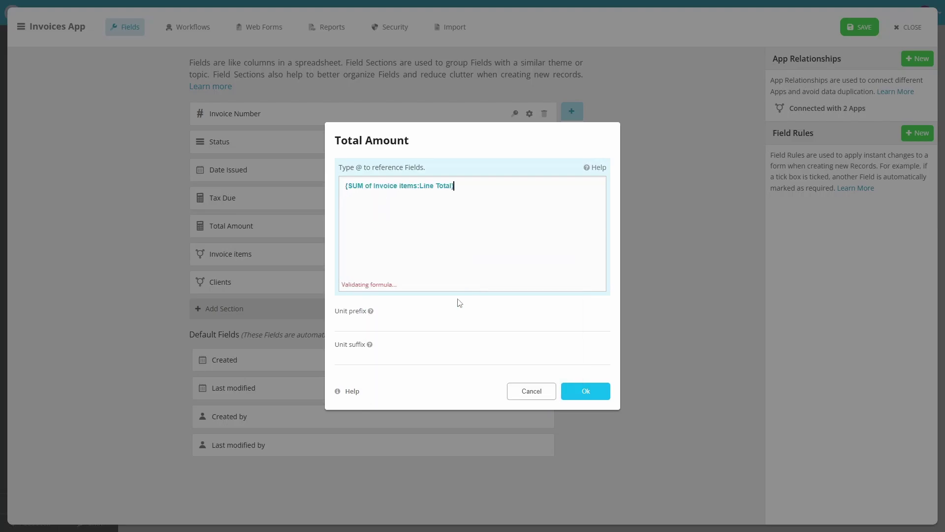
{"action": "left_click", "coordinate": [397, 357]}
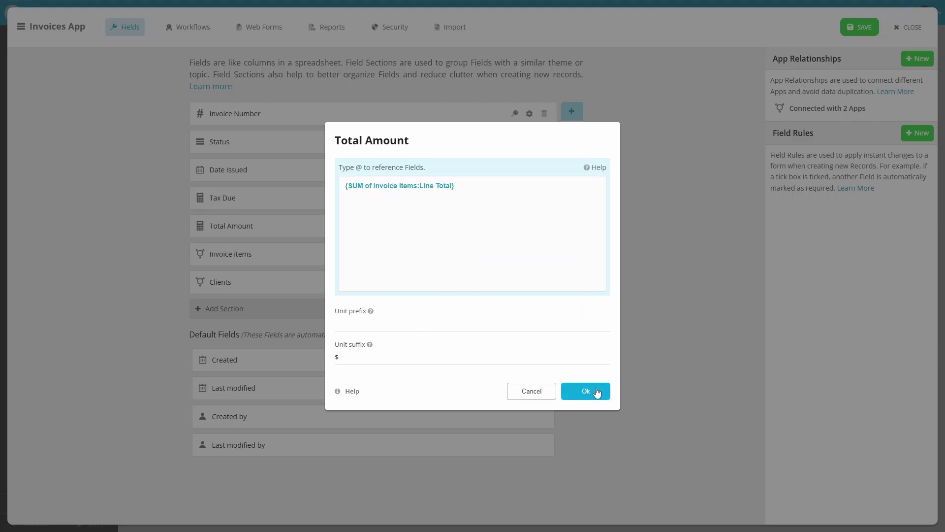
{"action": "left_click", "coordinate": [595, 391]}
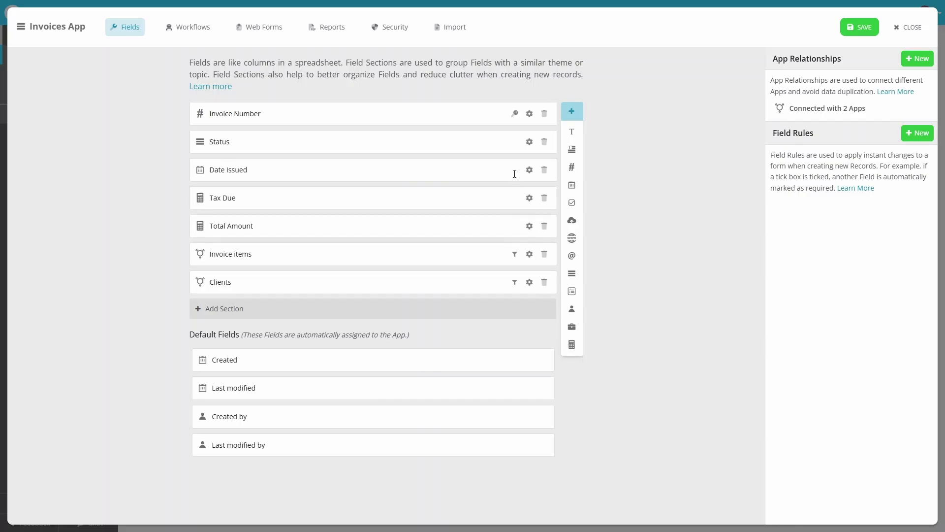
- Move Pending above Paid so it becomes the first Status option
{"action": "left_click", "coordinate": [529, 114]}
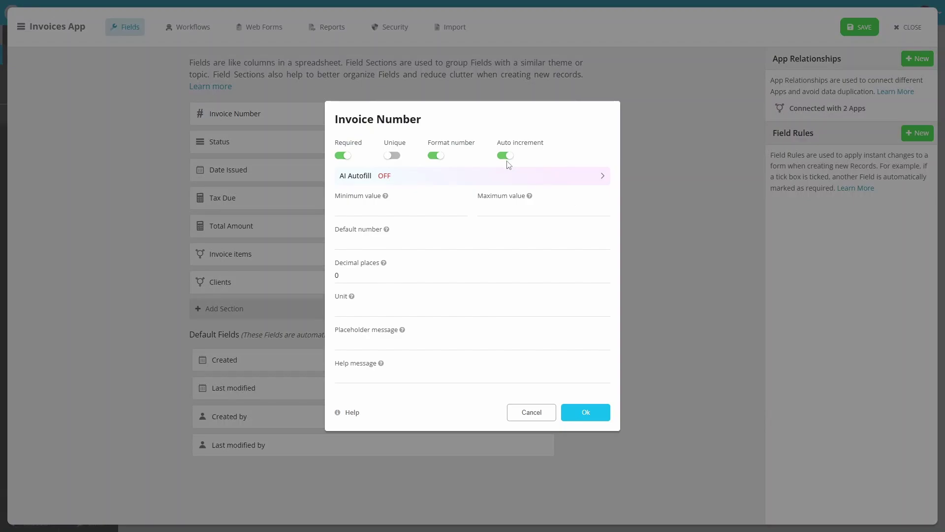
{"action": "left_click", "coordinate": [587, 421]}
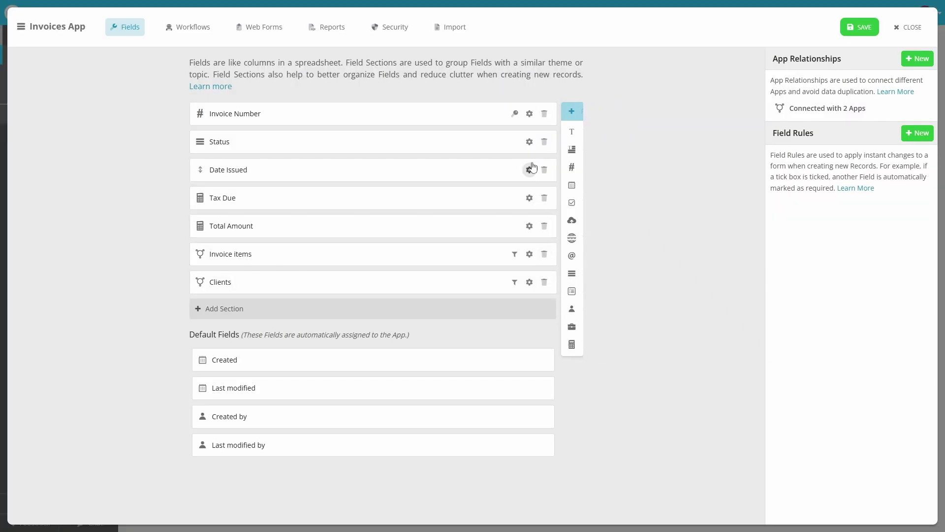
{"action": "left_click", "coordinate": [529, 142]}
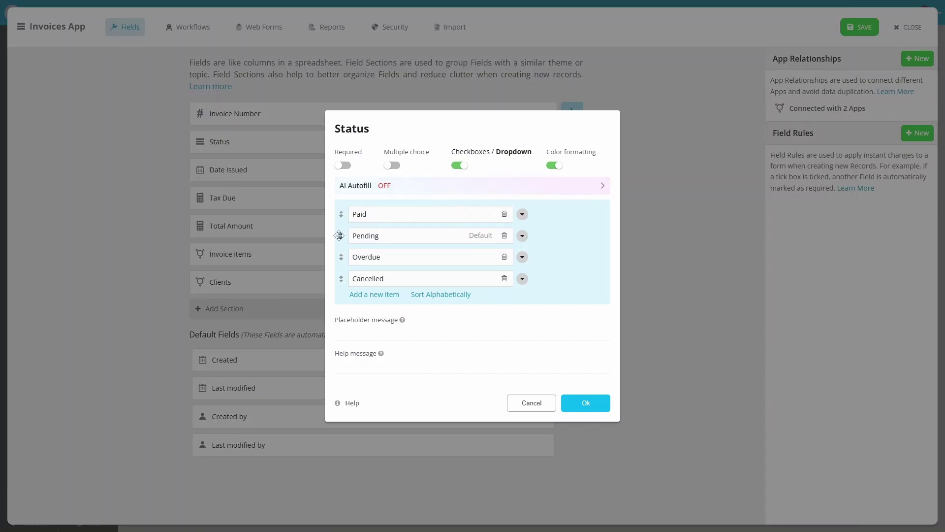
{"action": "mouse_move", "coordinate": [341, 235]}
{"action": "left_mouse_down"}
{"action": "mouse_move", "coordinate": [339, 220]}
{"action": "mouse_move", "coordinate": [351, 220]}
{"action": "left_mouse_up"}
- Colour the statuses: Pending yellow, Paid green, Overdue red, Cancelled dark navy
{"action": "left_click", "coordinate": [522, 213]}
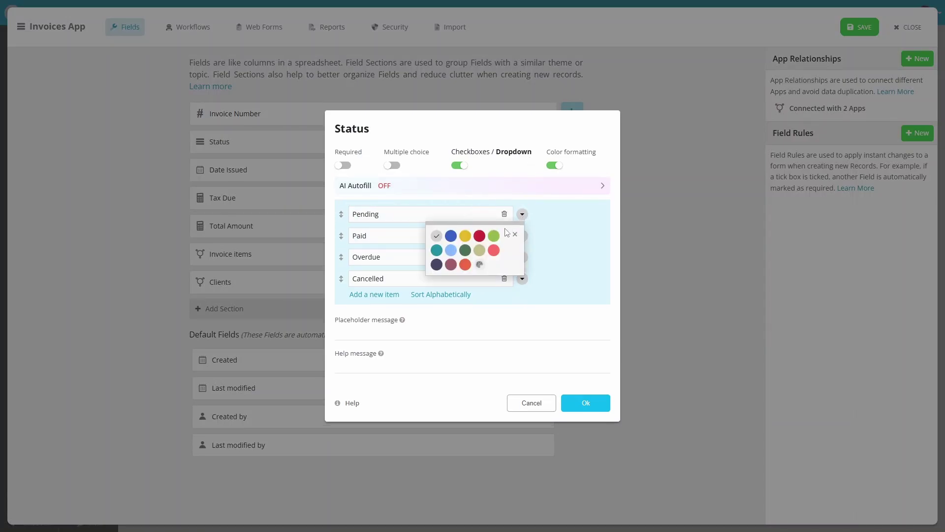
{"action": "left_click", "coordinate": [462, 241]}
{"action": "left_click", "coordinate": [522, 236]}
{"action": "left_click", "coordinate": [493, 257]}
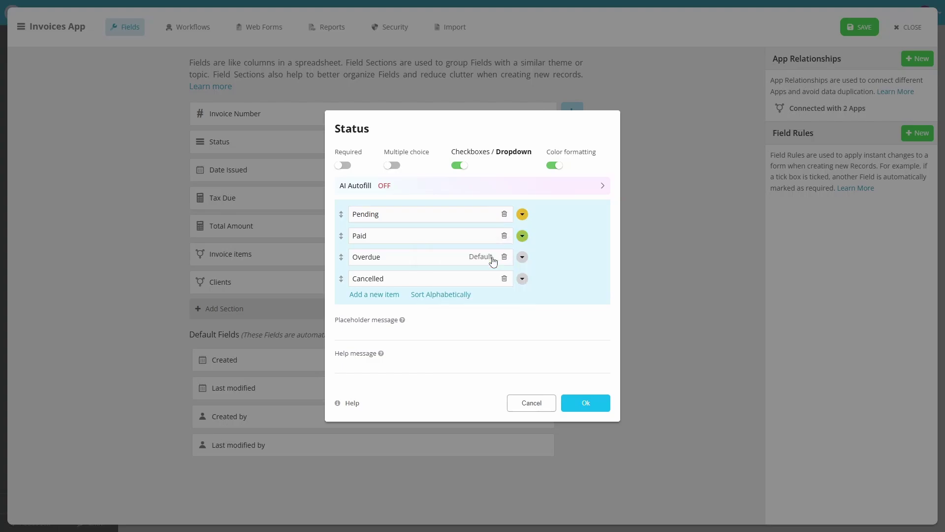
{"action": "left_click", "coordinate": [522, 257]}
{"action": "left_click", "coordinate": [480, 278]}
{"action": "left_click", "coordinate": [523, 278]}
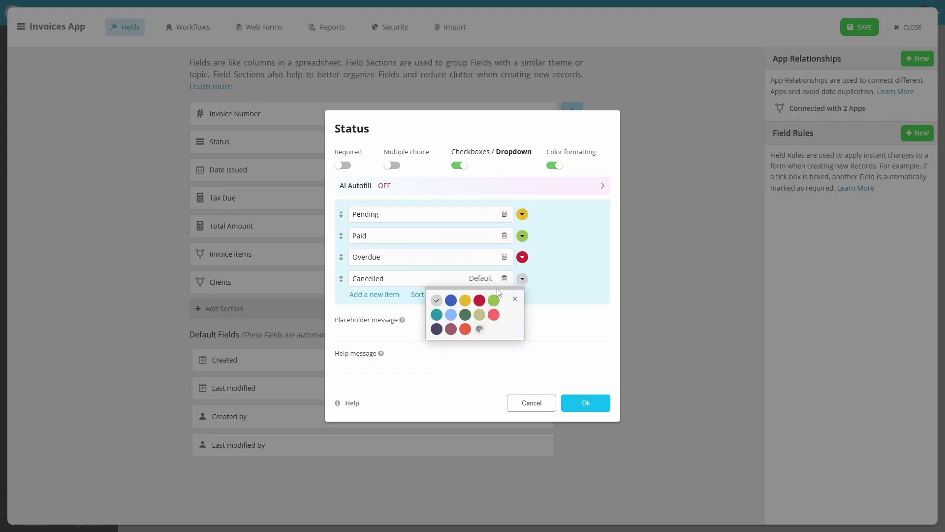
{"action": "left_click", "coordinate": [437, 329]}
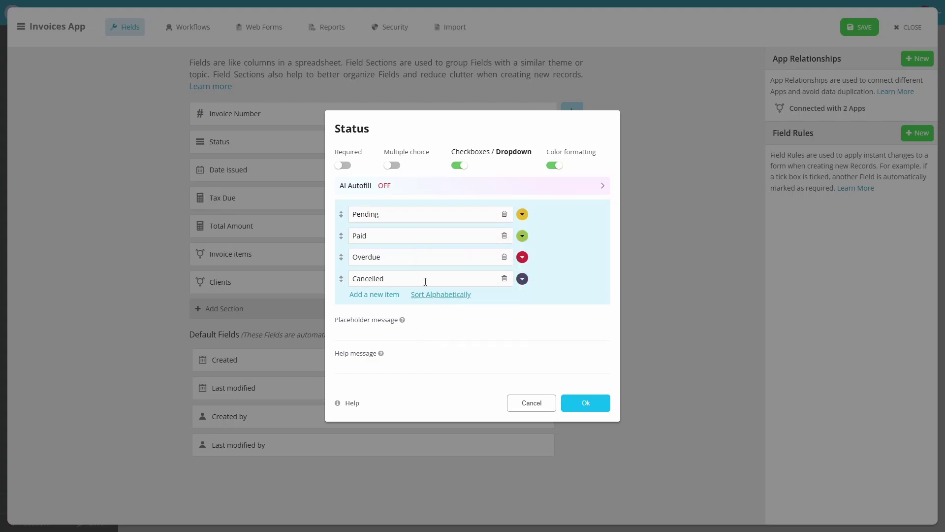
- Make Status a required field, confirm it, and save the Invoices app
{"action": "left_click", "coordinate": [343, 166]}
{"action": "mouse_move", "coordinate": [480, 221]}
{"action": "left_click", "coordinate": [588, 407]}
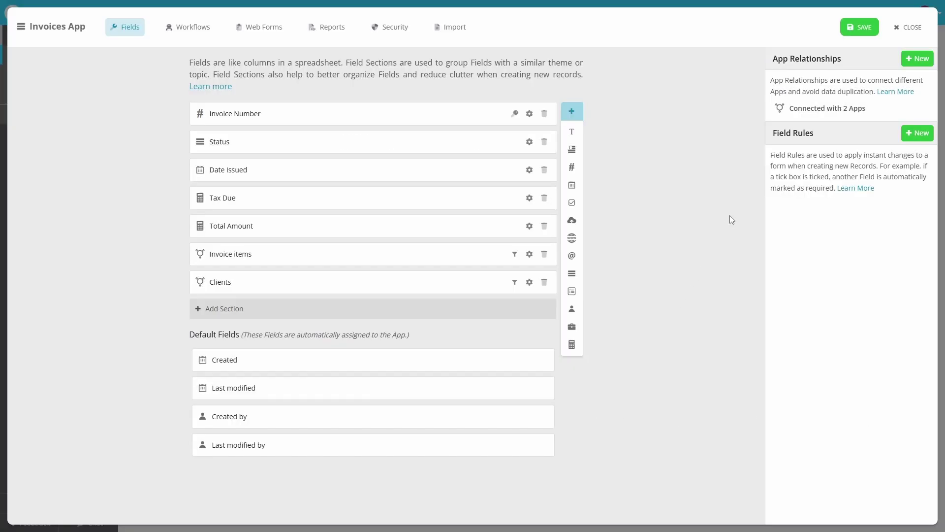
{"action": "left_click", "coordinate": [870, 34]}
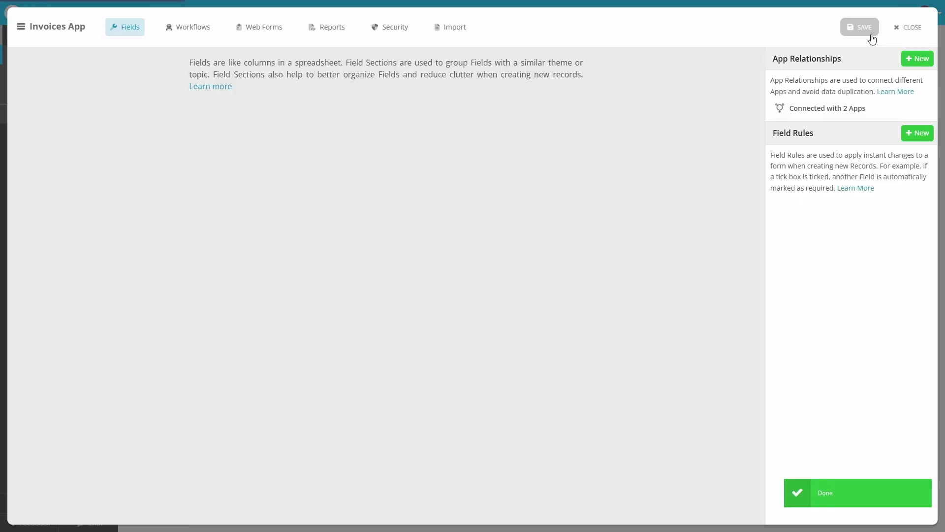
{"action": "left_click", "coordinate": [901, 31]}
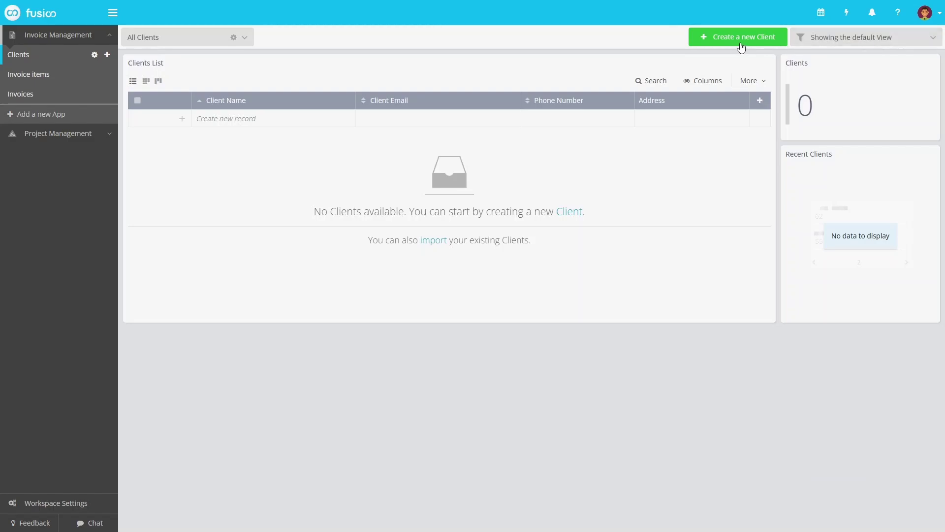
- Start a new client record with the client's name, e-mail and phone number
{"action": "left_click", "coordinate": [738, 44]}
{"action": "type", "text": "John"}
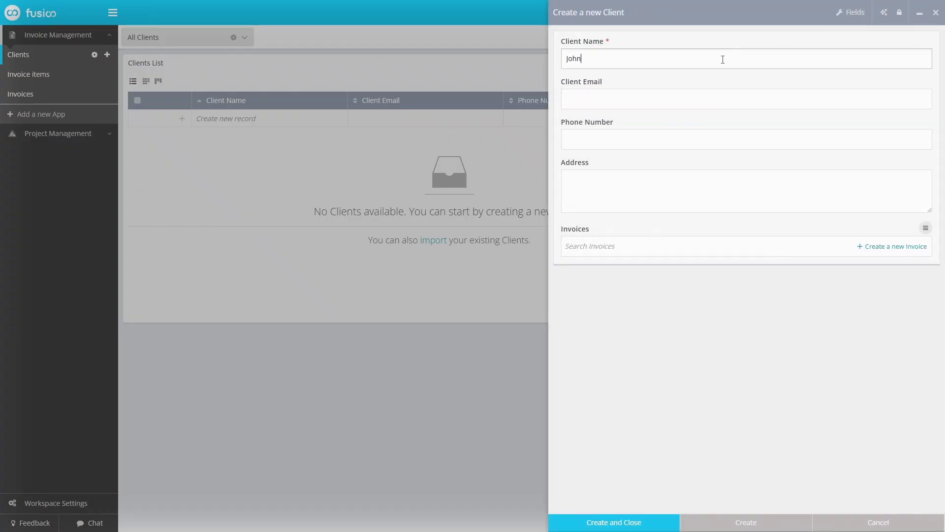
{"action": "type", "text": " Doe"}
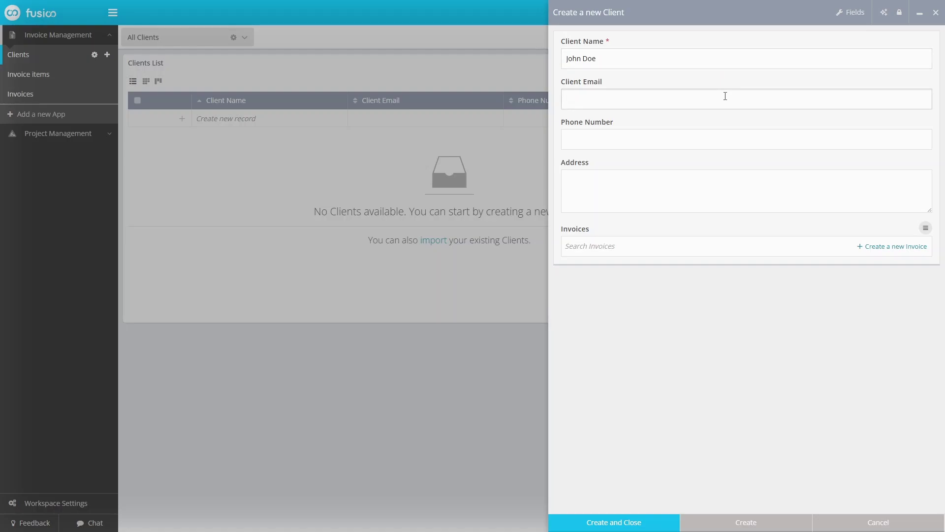
{"action": "type", "text": "johndoe@example.com"}
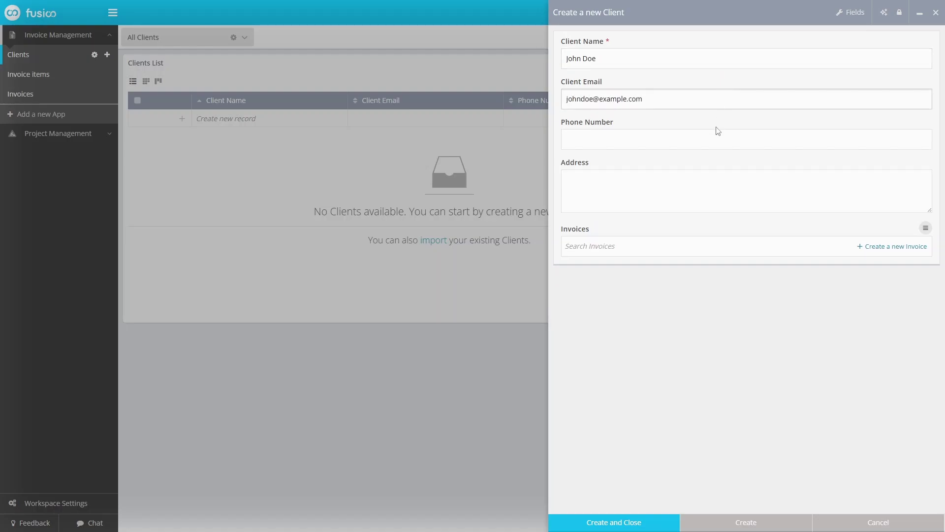
{"action": "left_click", "coordinate": [716, 140]}
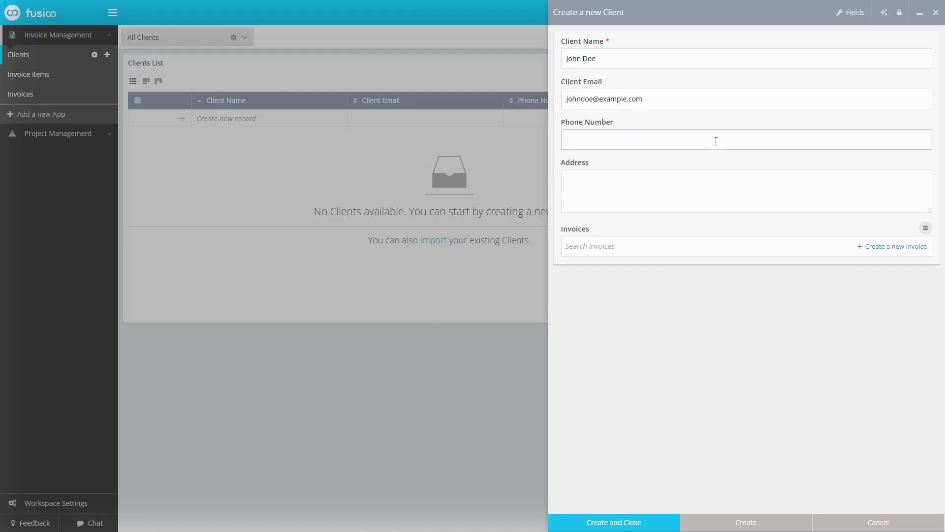
- Enter the client's multi-line postal address and create the client record
{"action": "left_click", "coordinate": [698, 188]}
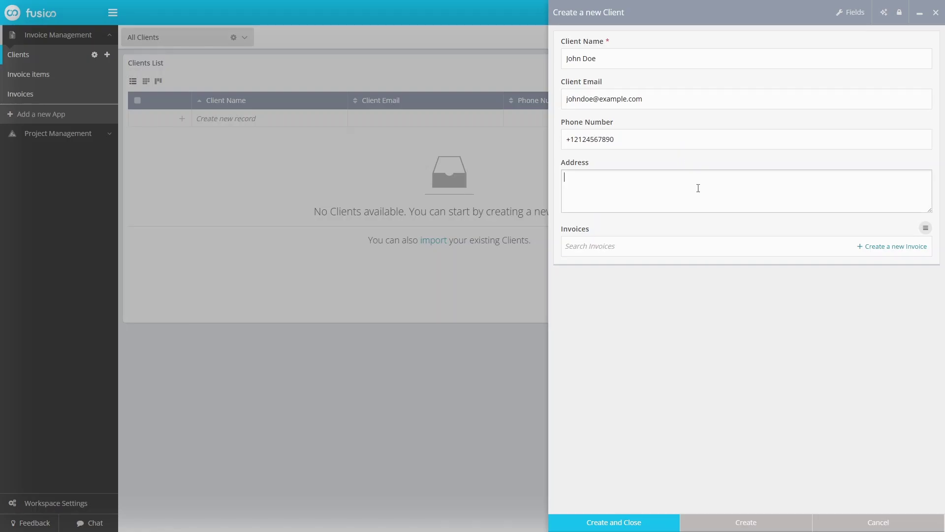
{"action": "type", "text": "Mr Doe "}
{"action": "type", "text": "John Dr. Apt 23 "}
{"action": "type", "text": "Baviera, CA"}
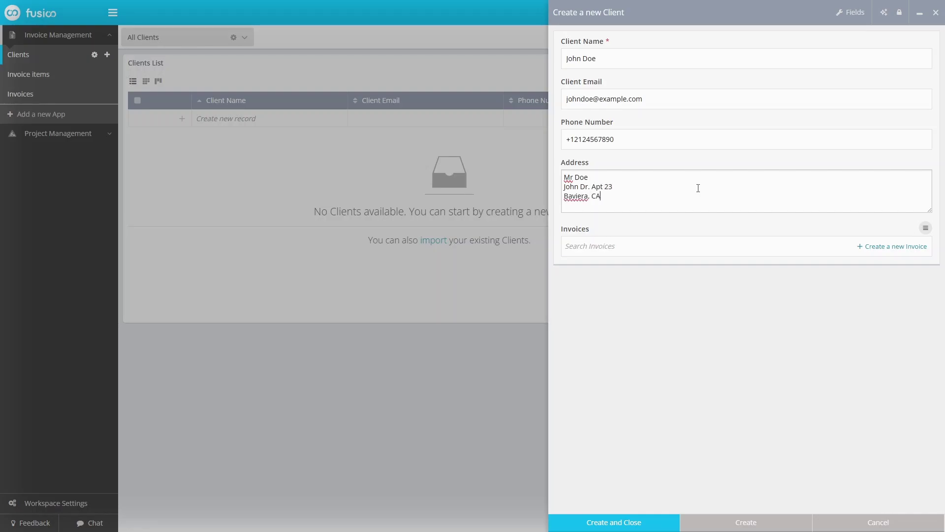
{"action": "type", "text": " 12345"}
{"action": "key", "text": "Return"}
{"action": "type", "text": "US"}
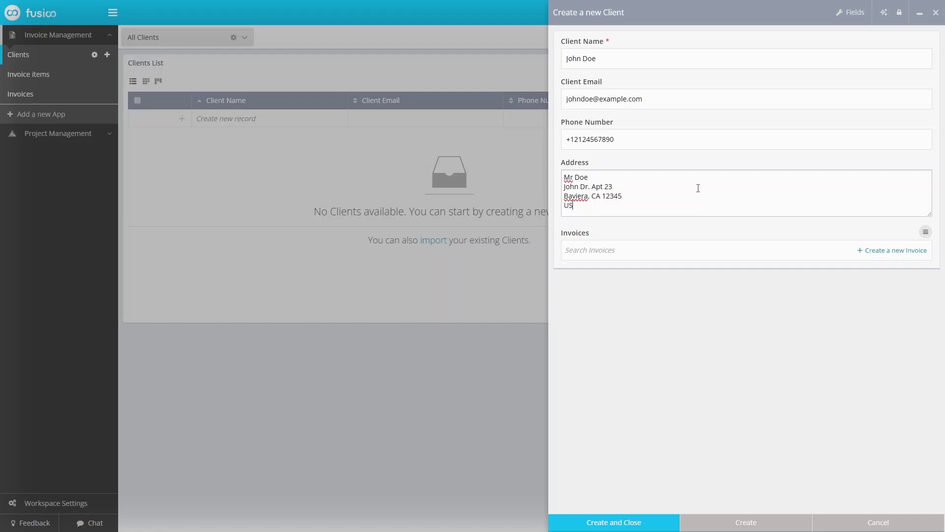
{"action": "left_click", "coordinate": [657, 529]}
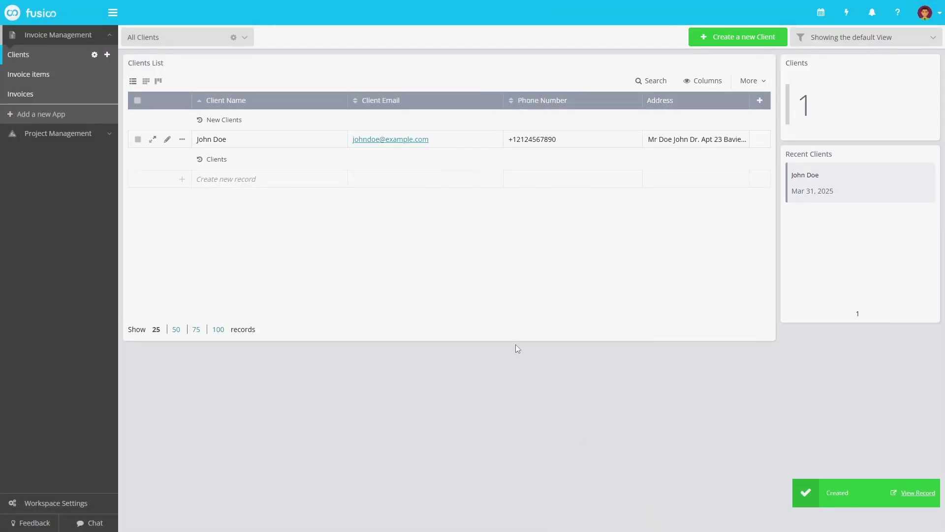
- Create an invoice linked to the client's record with Date Issued Mar 31, 2025
{"action": "right_click", "coordinate": [236, 136]}
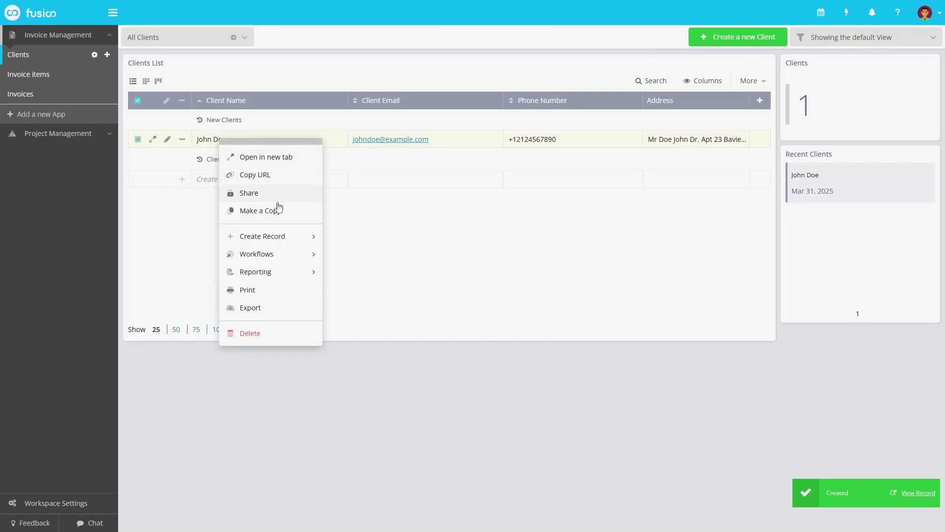
{"action": "left_click", "coordinate": [294, 237]}
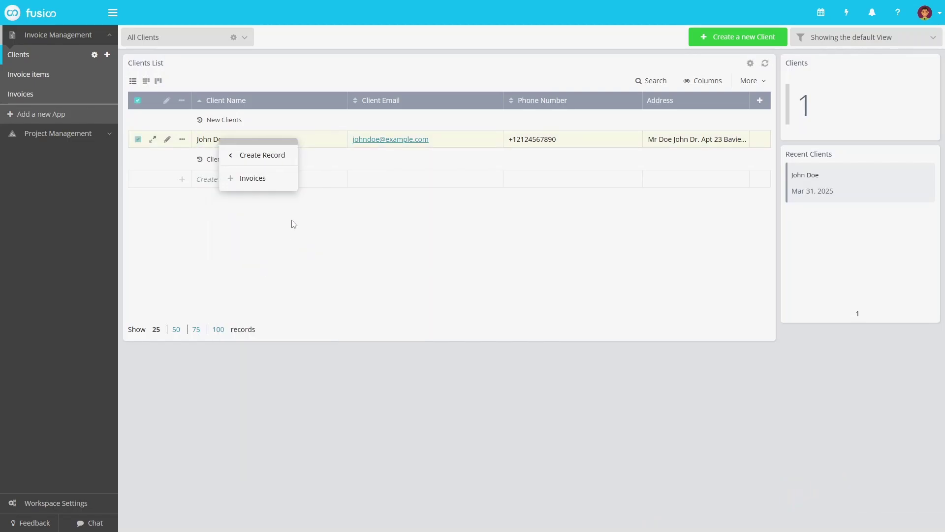
{"action": "left_click", "coordinate": [274, 189]}
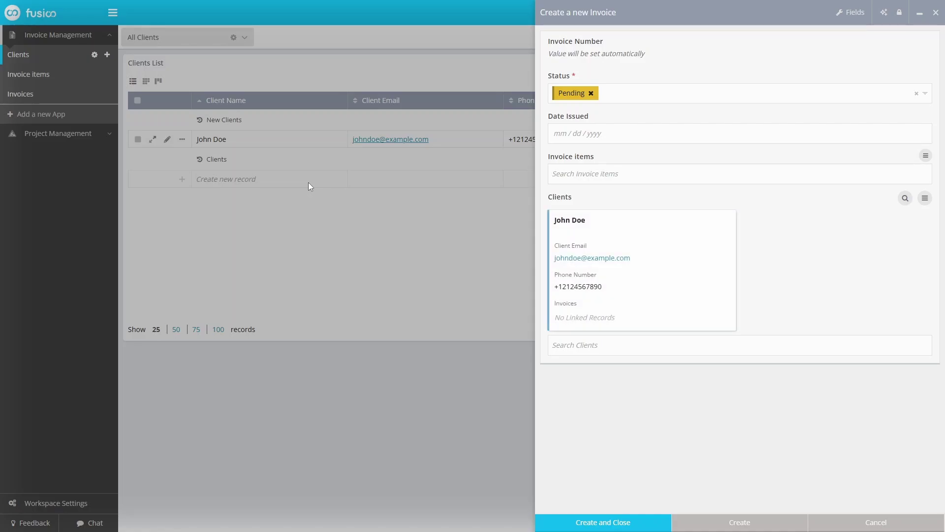
{"action": "left_click", "coordinate": [648, 131]}
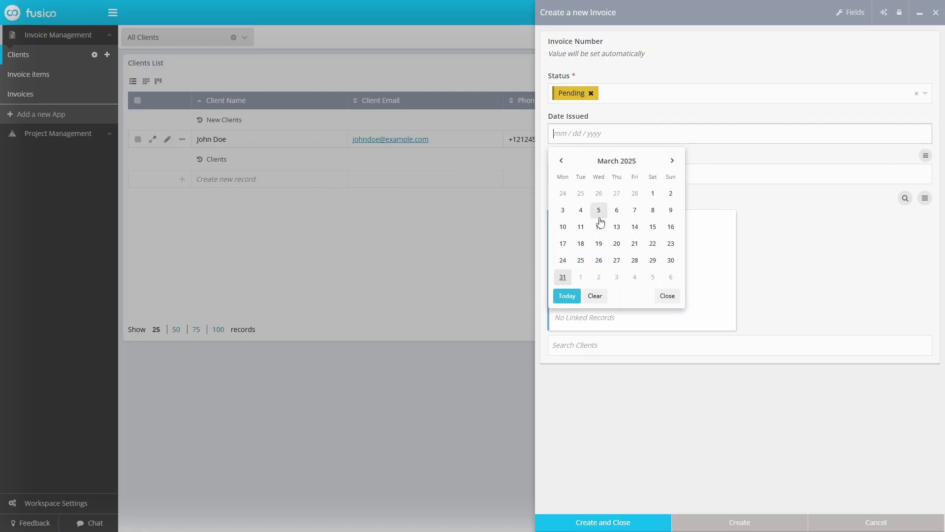
{"action": "left_click", "coordinate": [566, 295]}
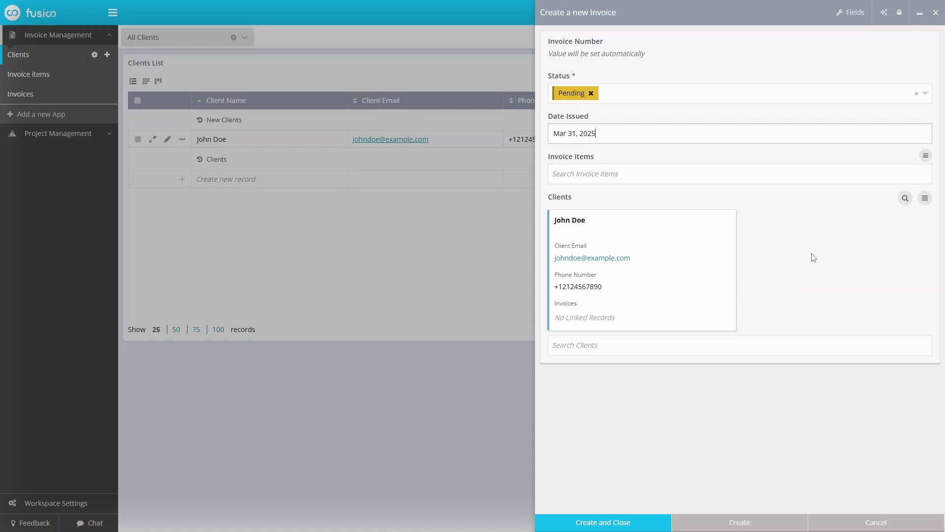
- Switch Invoice items to Grid view and add Discount %, Tax Rate and Line Total columns
{"action": "left_click", "coordinate": [925, 156]}
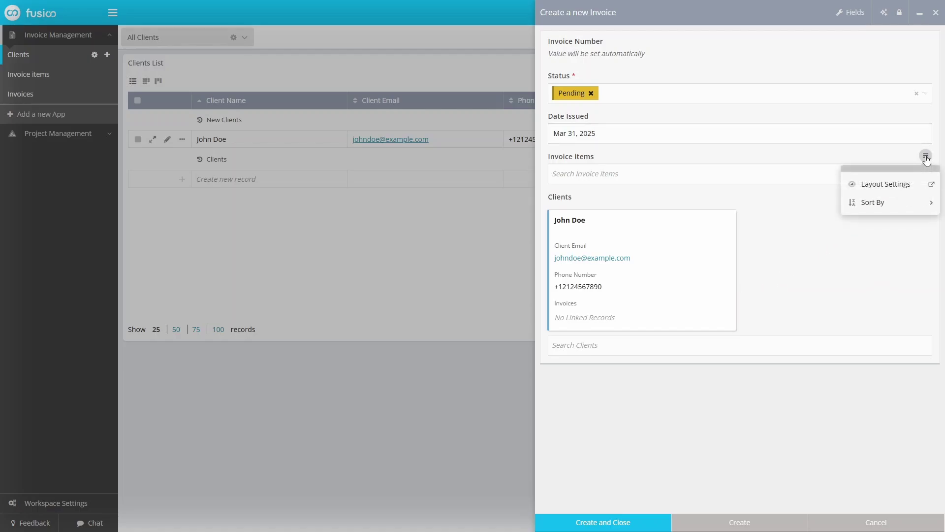
{"action": "left_click", "coordinate": [906, 185]}
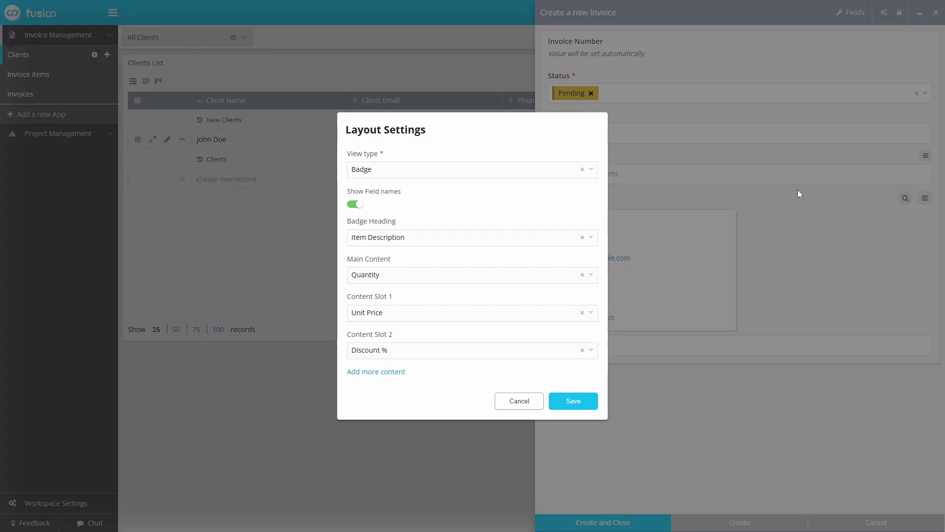
{"action": "left_click", "coordinate": [457, 176]}
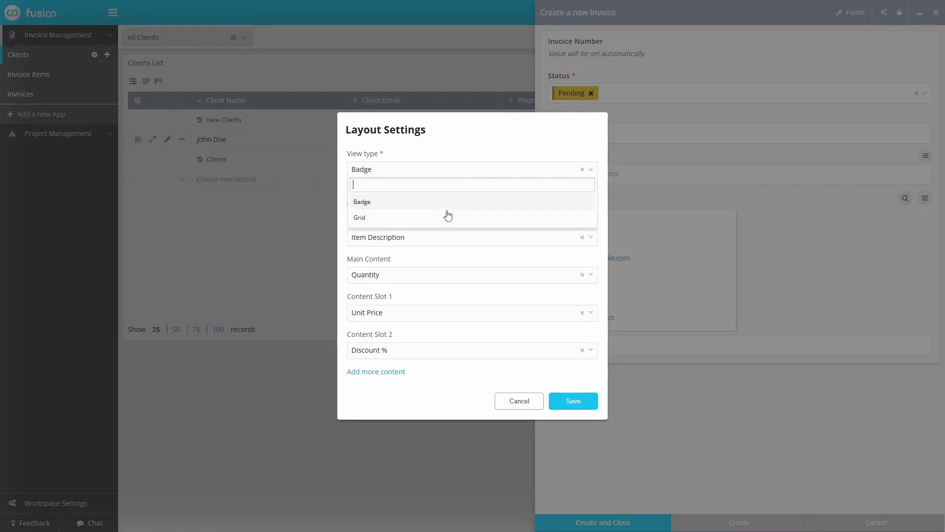
{"action": "left_click", "coordinate": [446, 219]}
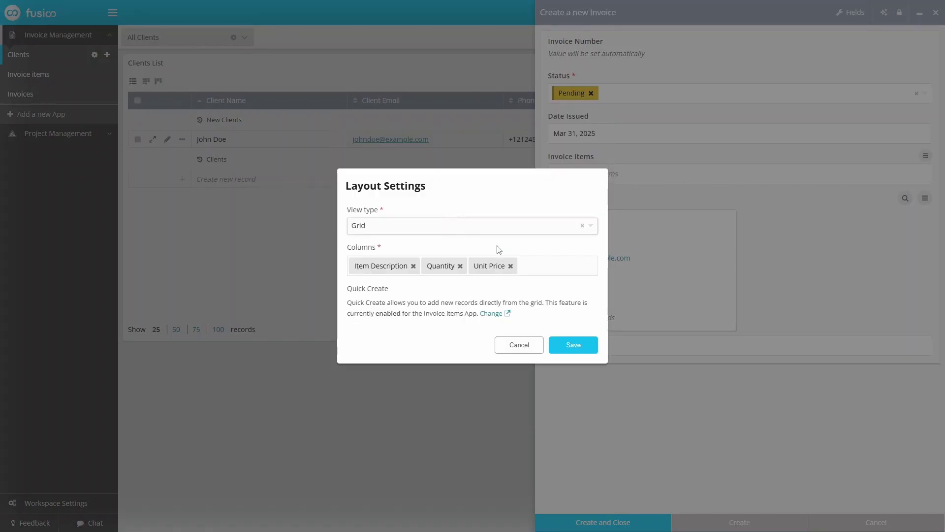
{"action": "left_click", "coordinate": [541, 262]}
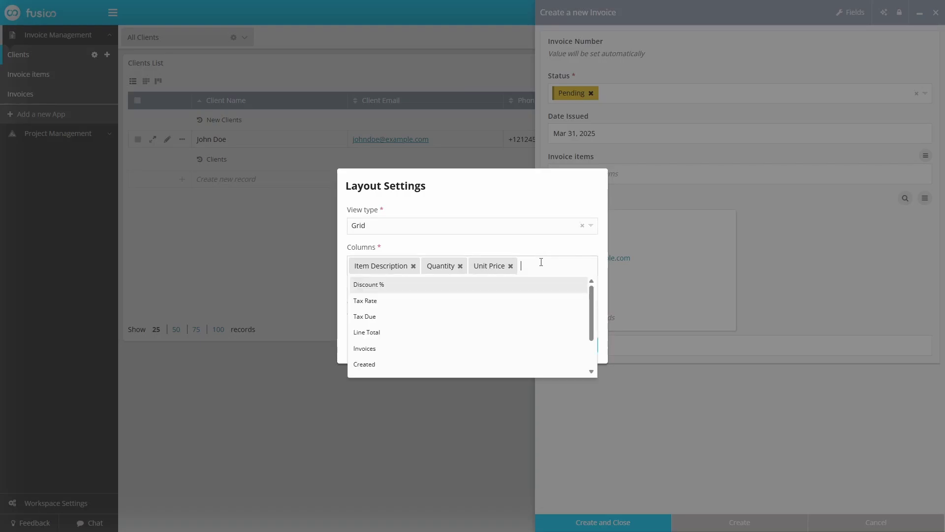
{"action": "left_click", "coordinate": [524, 291]}
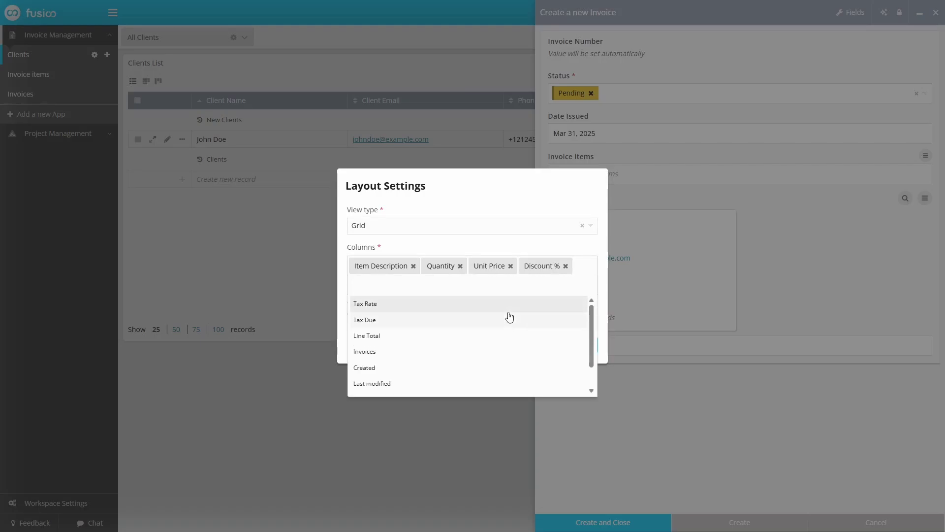
{"action": "left_click", "coordinate": [508, 314]}
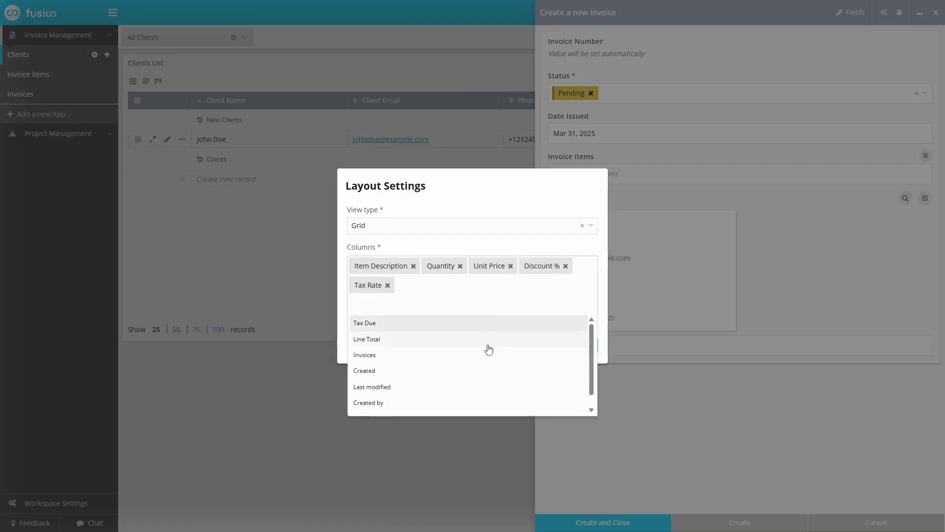
{"action": "left_click", "coordinate": [488, 344]}
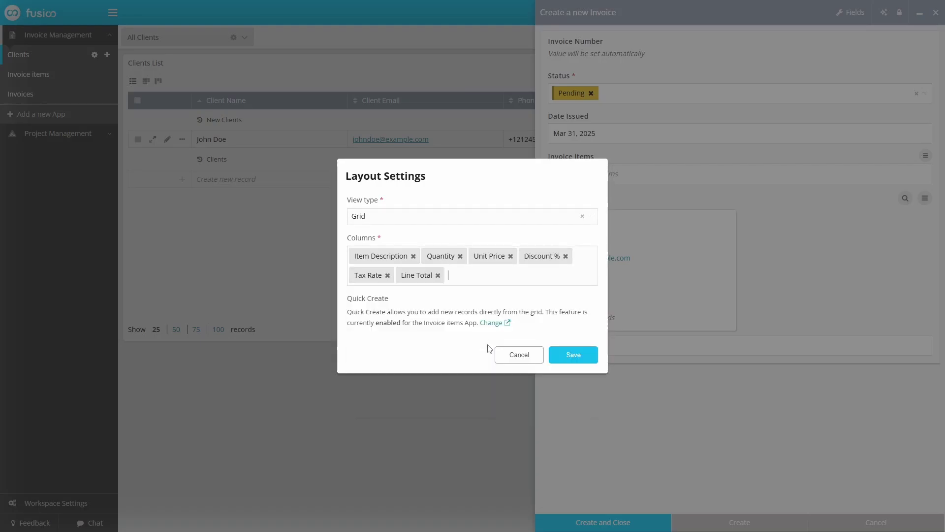
{"action": "left_click", "coordinate": [574, 354]}
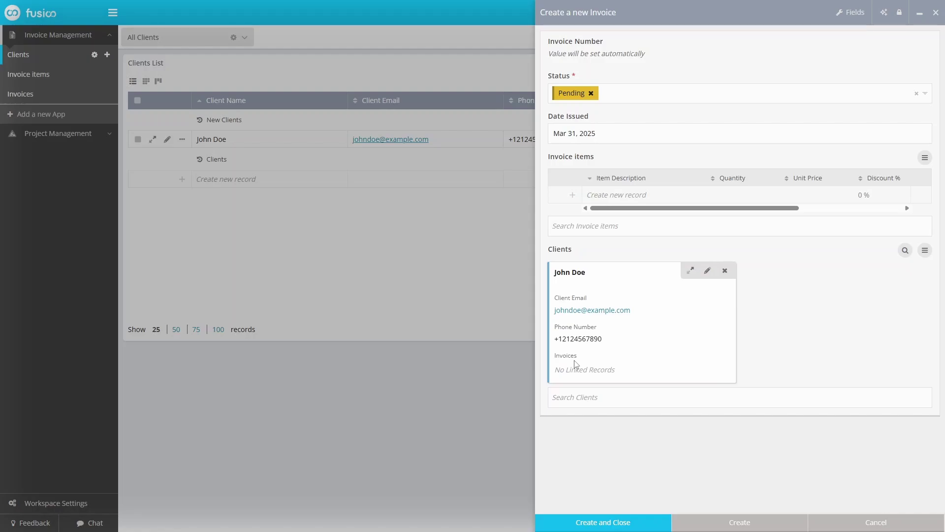
- Widen the invoice form and add an Item 1 row to the items grid
{"action": "left_click_drag", "start_coordinate": [536, 269], "coordinate": [317, 264]}
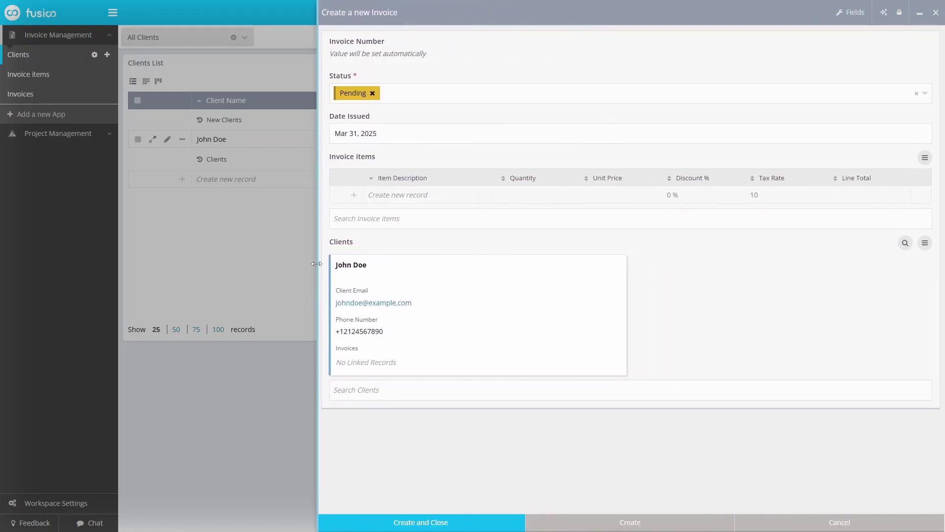
{"action": "left_click", "coordinate": [420, 196]}
{"action": "type", "text": "Item 1"}
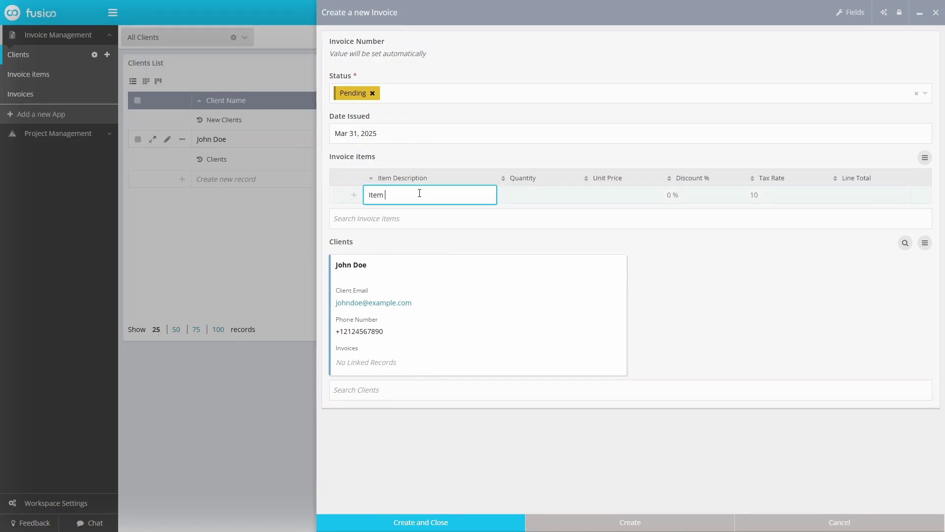
{"action": "key", "text": "Tab"}
{"action": "key", "text": "Tab"}
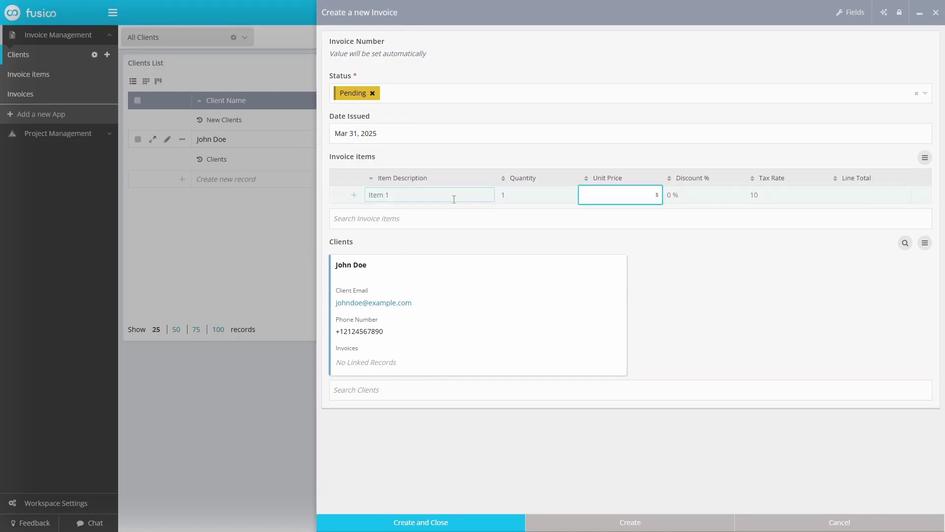
{"action": "key", "text": "Tab"}
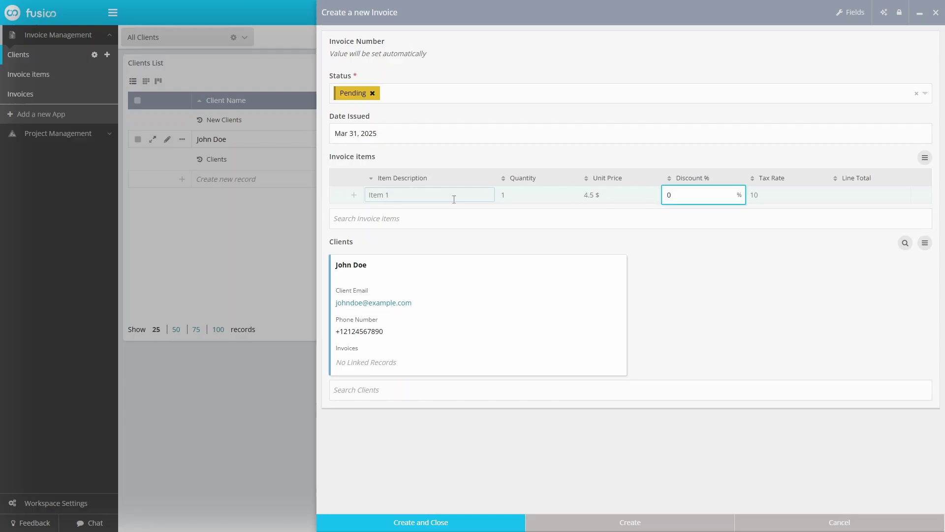
{"action": "key", "text": "Tab"}
{"action": "key", "text": "Return"}
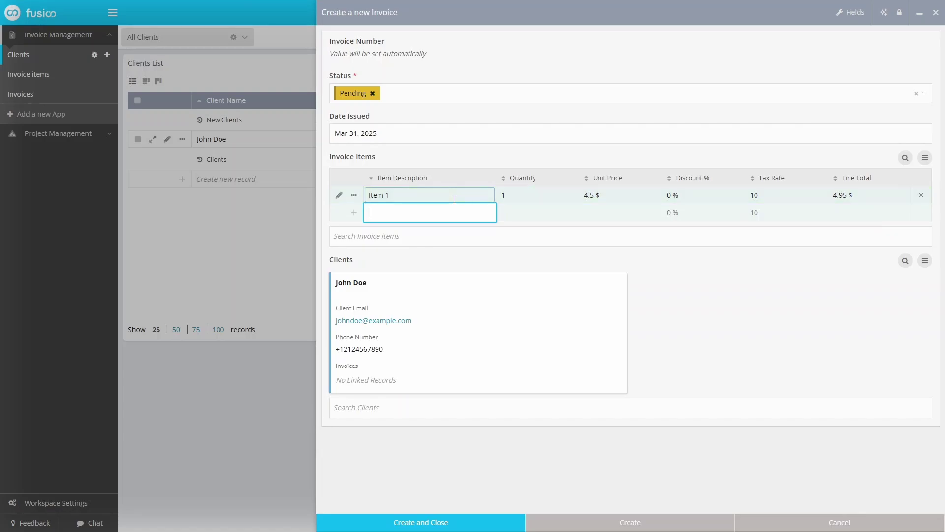
- Add Item 2 with unit price 10, then save and close the invoice
{"action": "type", "text": "Item 2"}
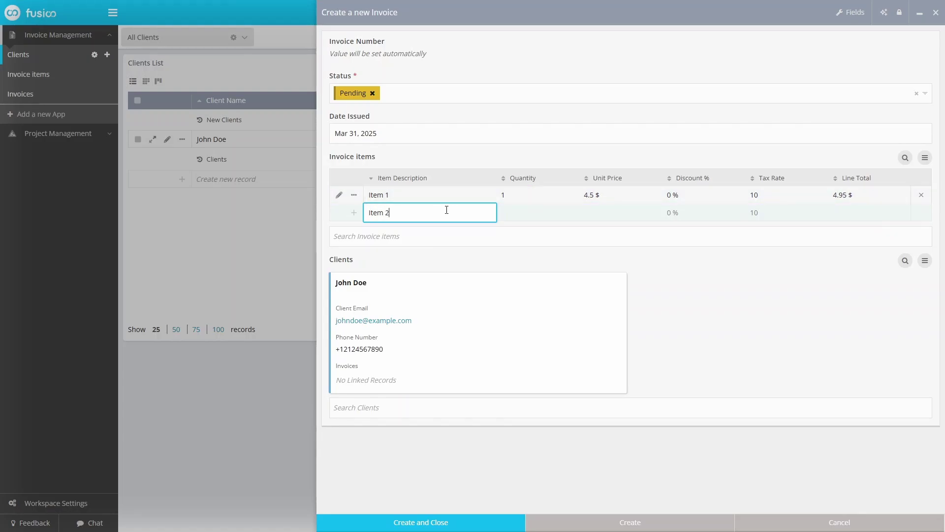
{"action": "key", "text": "Tab"}
{"action": "key", "text": "Tab"}
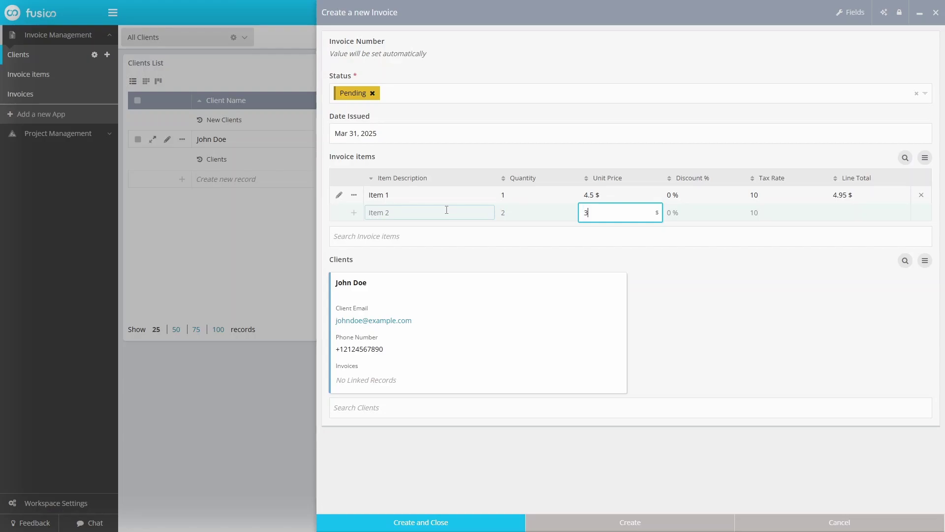
{"action": "key", "text": "Tab"}
{"action": "type", "text": "10"}
{"action": "key", "text": "Tab"}
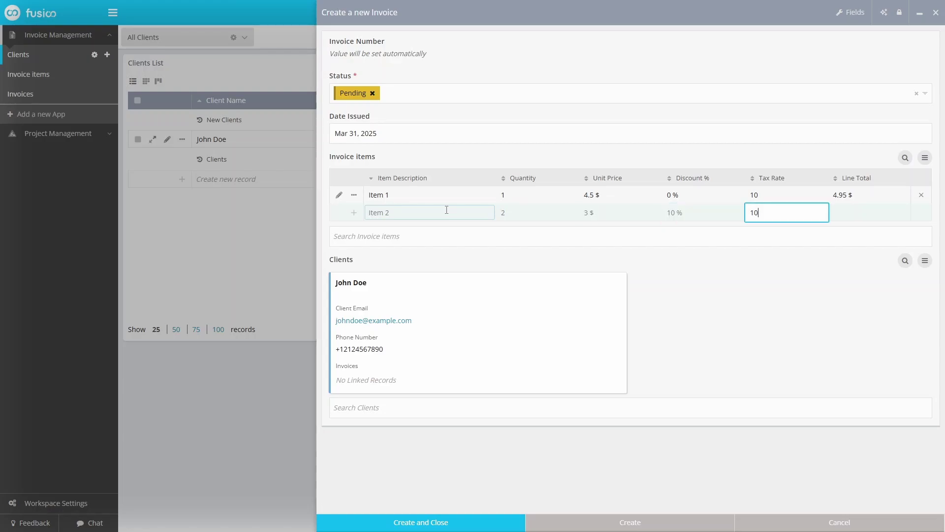
{"action": "key", "text": "Return"}
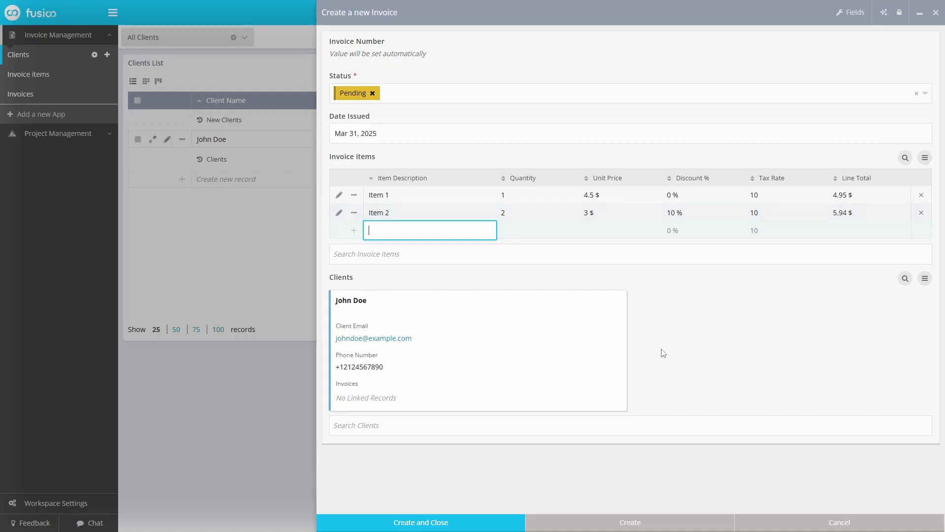
{"action": "left_click", "coordinate": [506, 526]}
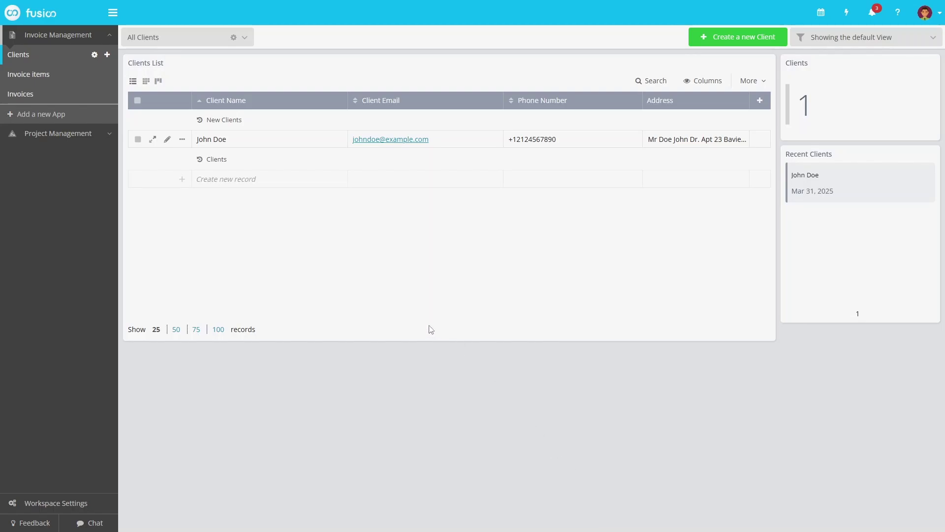
- Show the Invoices list with invoice 1 at 10.89 $ and open its app settings
{"action": "left_click", "coordinate": [75, 81]}
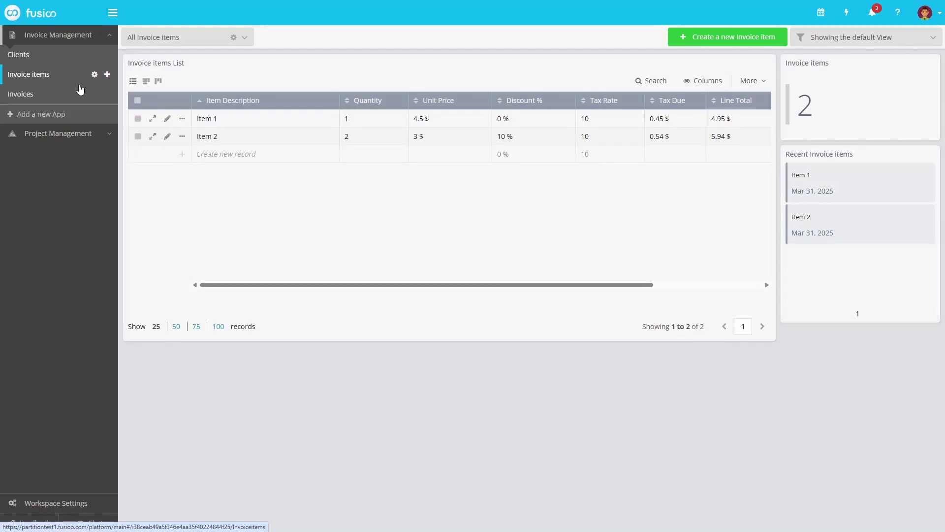
{"action": "left_click", "coordinate": [78, 104]}
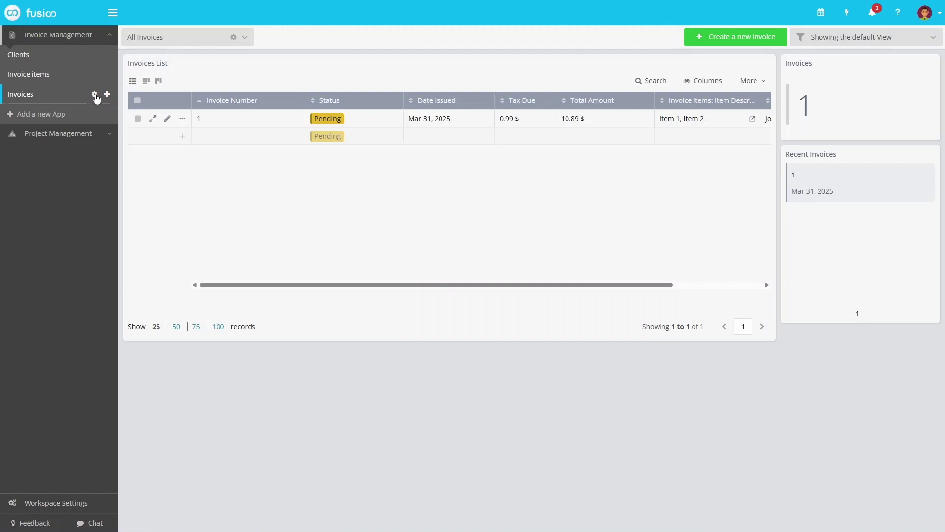
{"action": "left_click", "coordinate": [94, 94]}
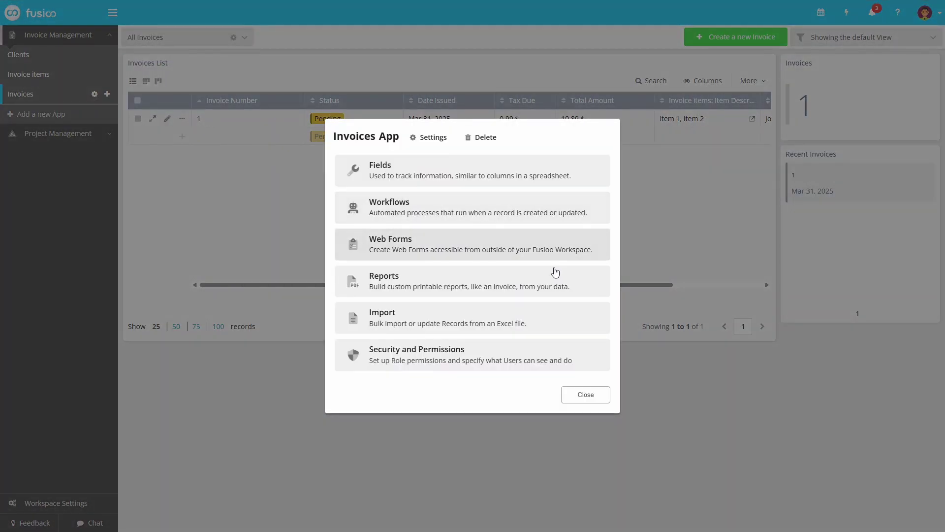
{"action": "left_click", "coordinate": [583, 286]}
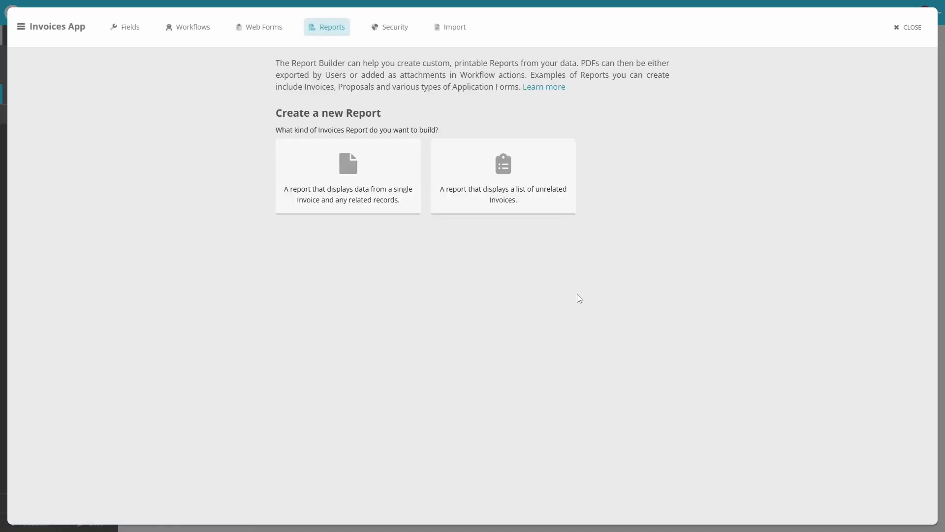
{"action": "left_click", "coordinate": [408, 213]}
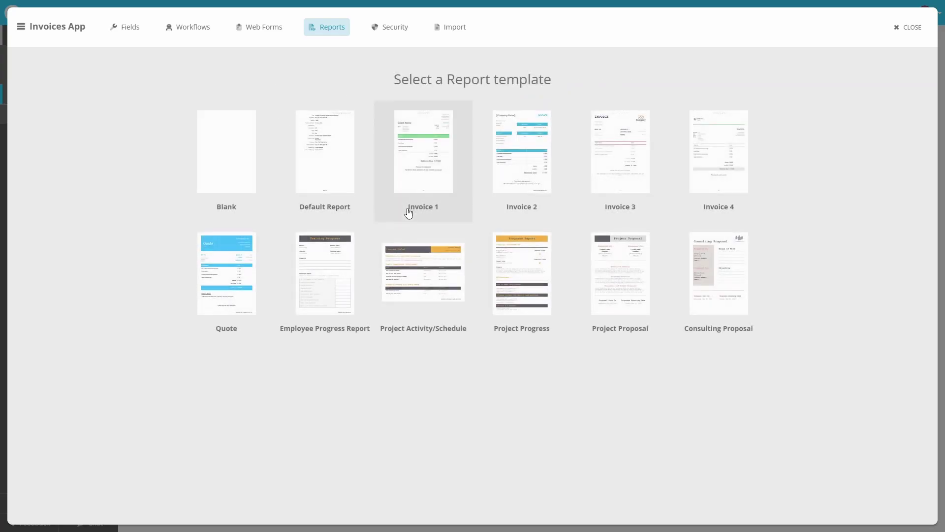
{"action": "left_click", "coordinate": [244, 190]}
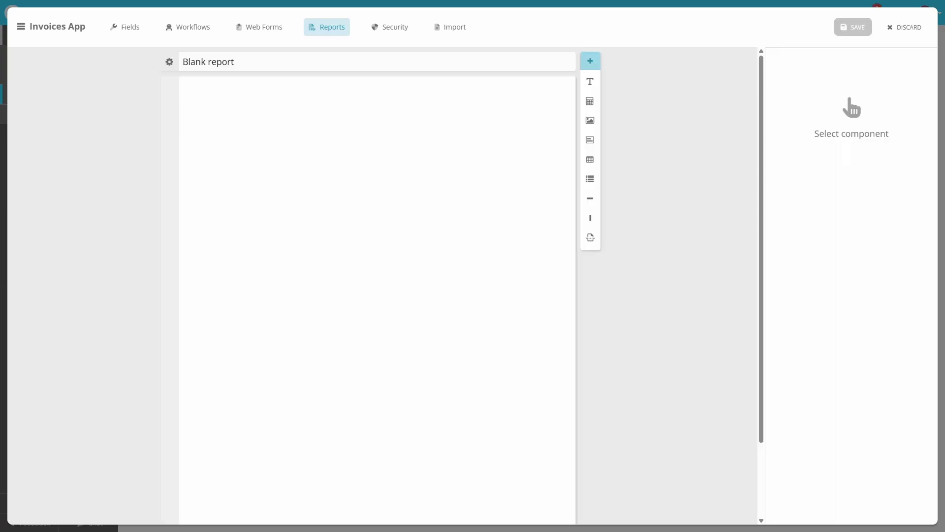
{"action": "left_click_drag", "start_coordinate": [592, 85], "coordinate": [500, 118]}
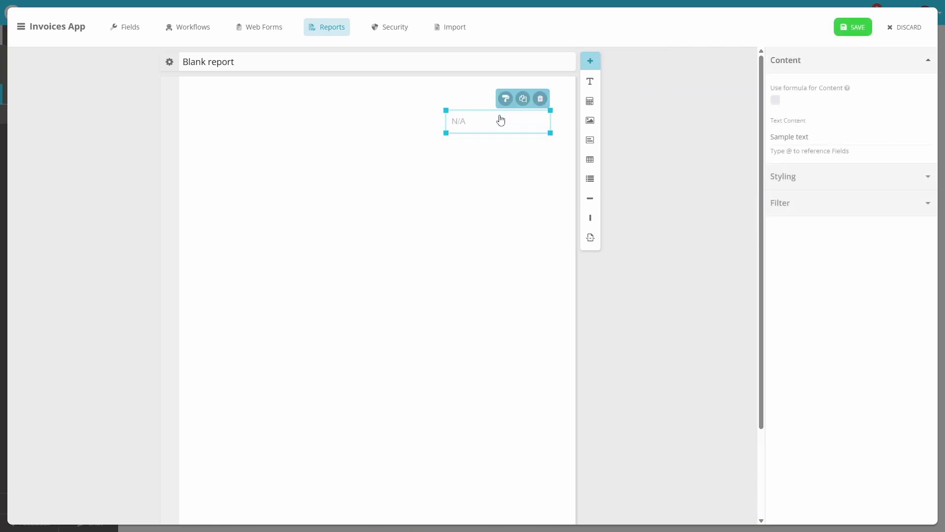
{"action": "left_click_drag", "start_coordinate": [809, 137], "coordinate": [742, 142]}
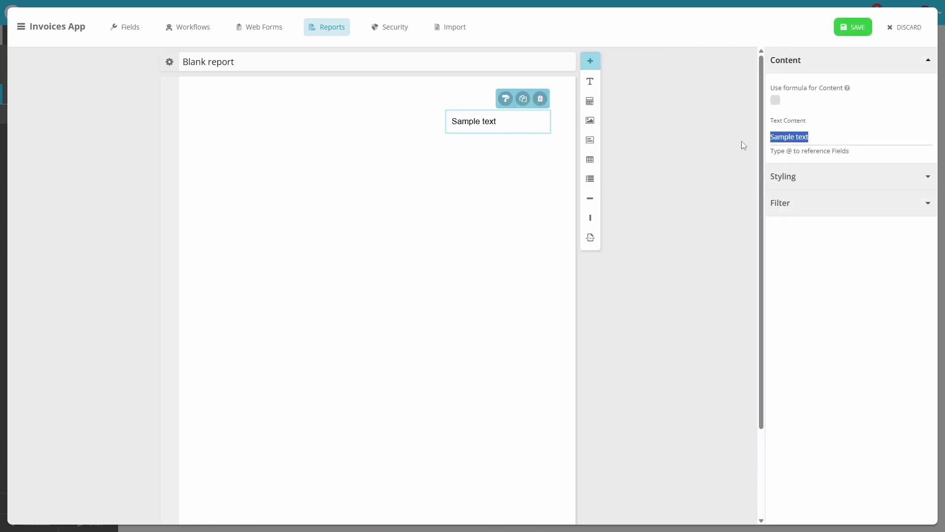
{"action": "type", "text": "Invoice #@Invo"}
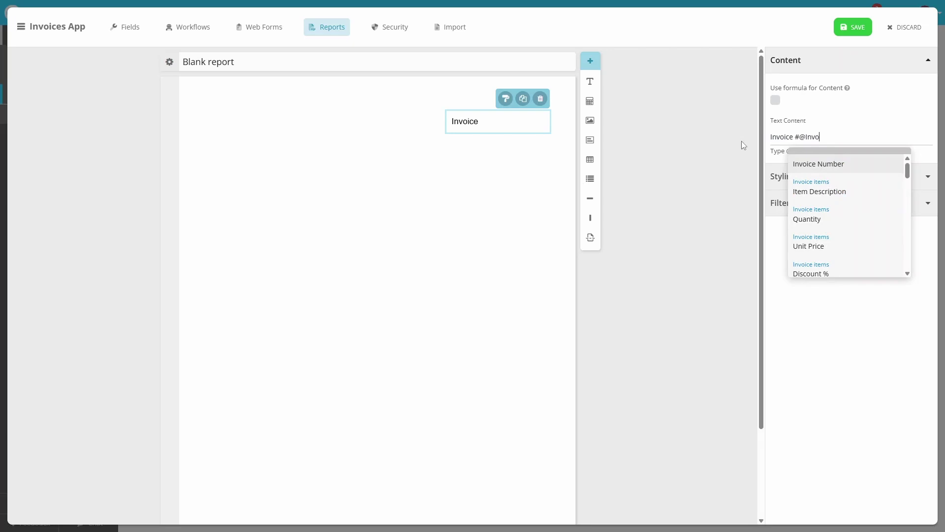
{"action": "left_click", "coordinate": [812, 164]}
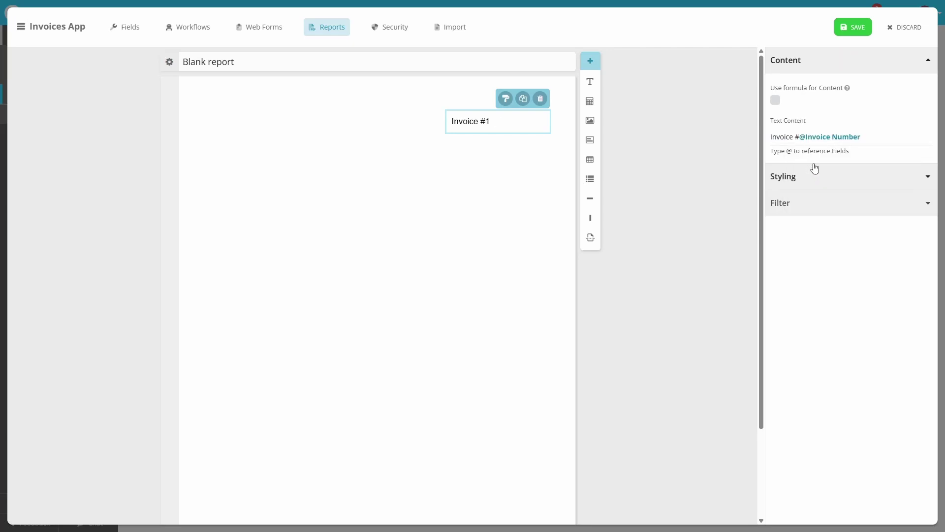
- Style the heading size 38, bold, grey #5e5e5e, right-aligned, and add a top-left image box
{"action": "left_click", "coordinate": [831, 176]}
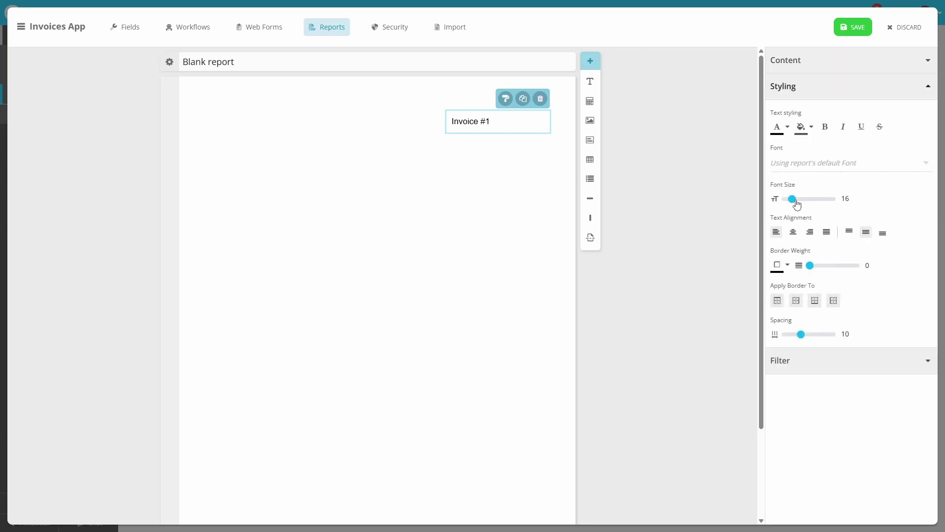
{"action": "left_click_drag", "start_coordinate": [798, 203], "coordinate": [813, 204]}
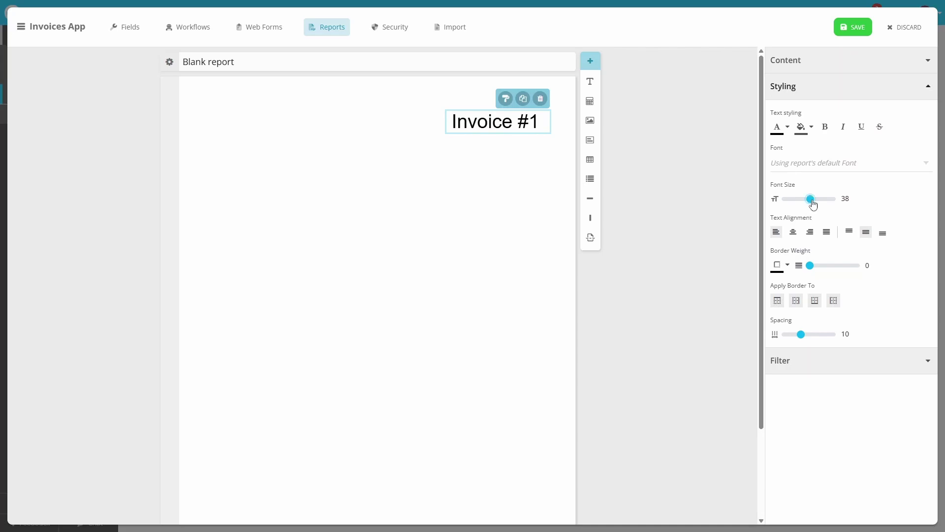
{"action": "left_click", "coordinate": [825, 127]}
{"action": "left_click", "coordinate": [788, 129]}
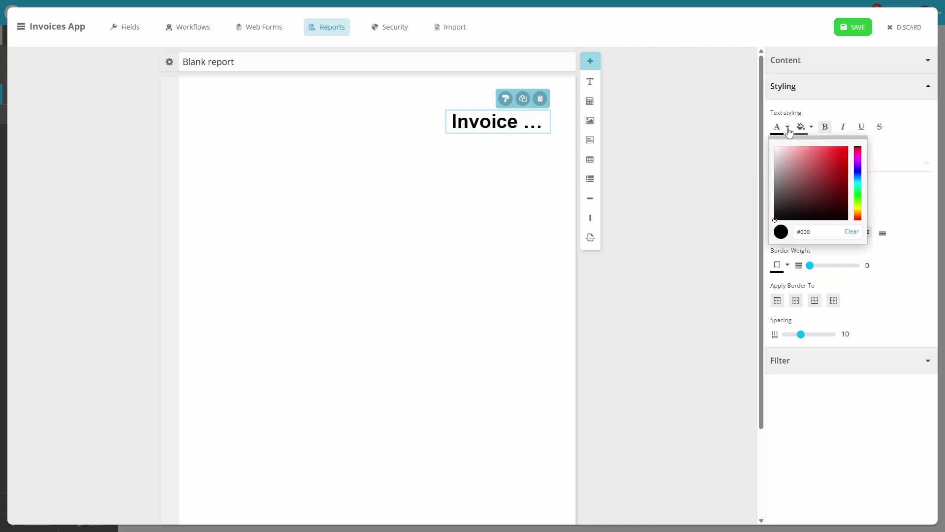
{"action": "left_click_drag", "start_coordinate": [779, 186], "coordinate": [771, 196]}
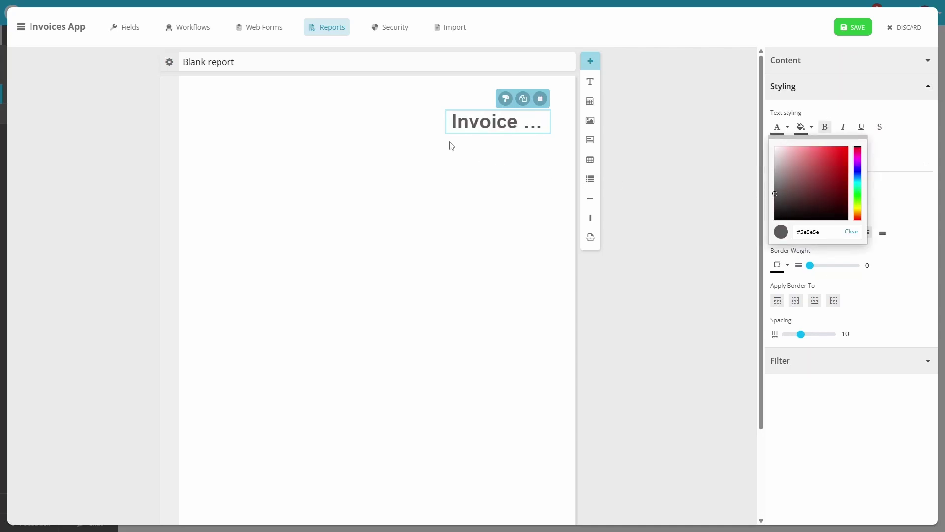
{"action": "left_click_drag", "start_coordinate": [446, 133], "coordinate": [417, 143]}
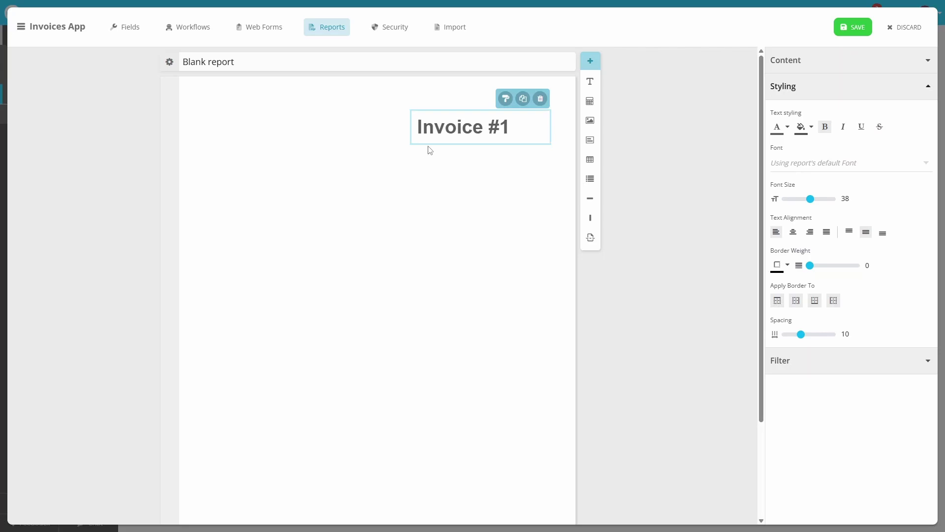
{"action": "left_click", "coordinate": [811, 233]}
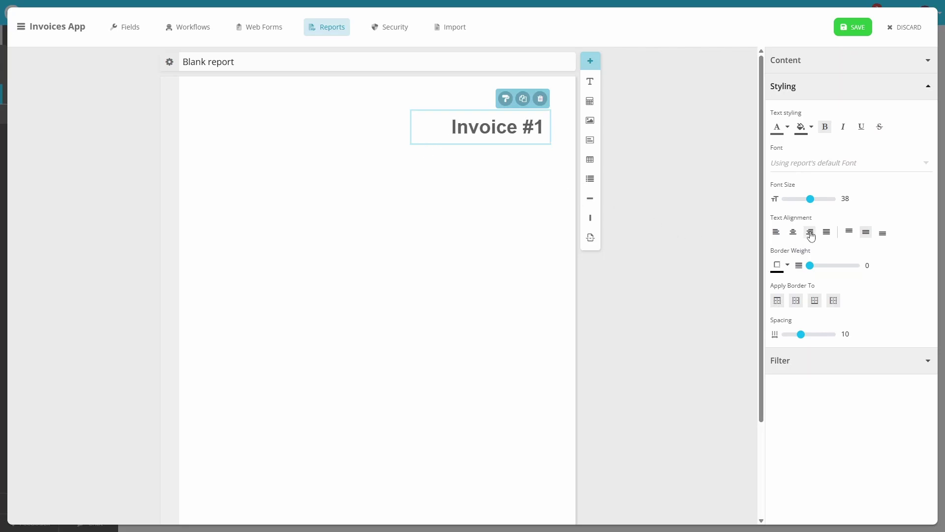
{"action": "left_click_drag", "start_coordinate": [590, 121], "coordinate": [215, 122]}
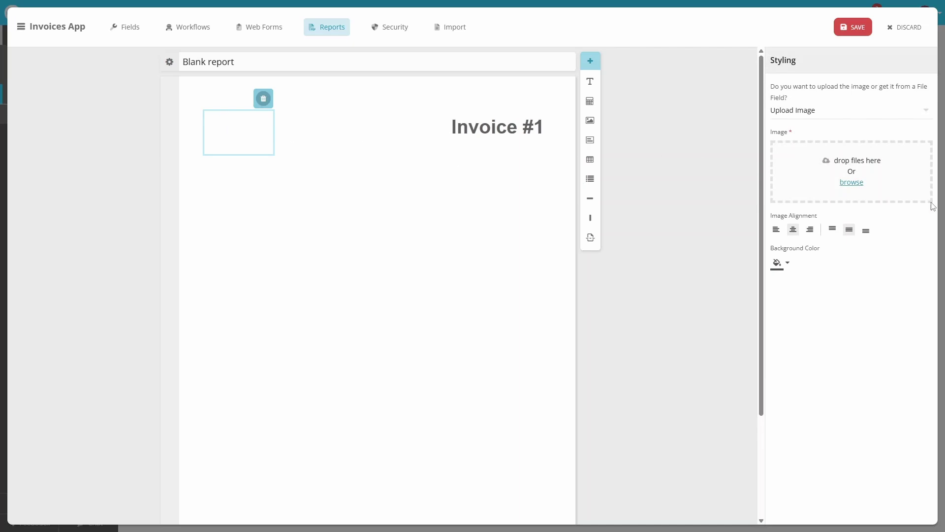
- Upload the logo into the image box, left-aligned and slightly shrunk
{"action": "left_click_drag", "start_coordinate": [933, 205], "coordinate": [856, 158]}
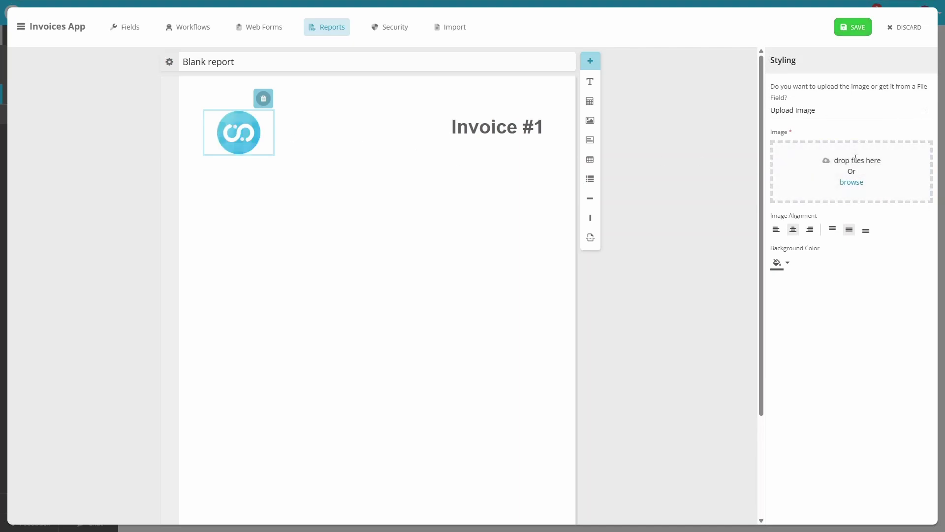
{"action": "left_click", "coordinate": [780, 230]}
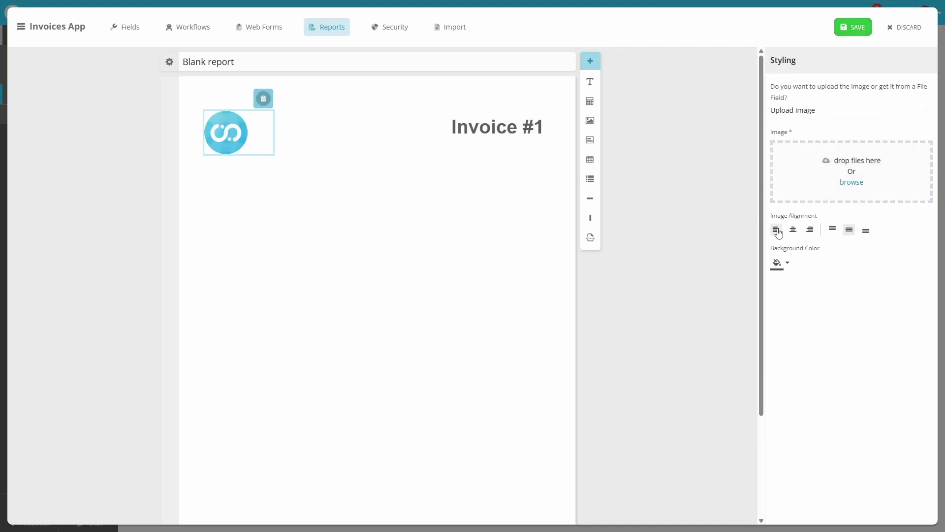
{"action": "left_click_drag", "start_coordinate": [248, 152], "coordinate": [261, 145]}
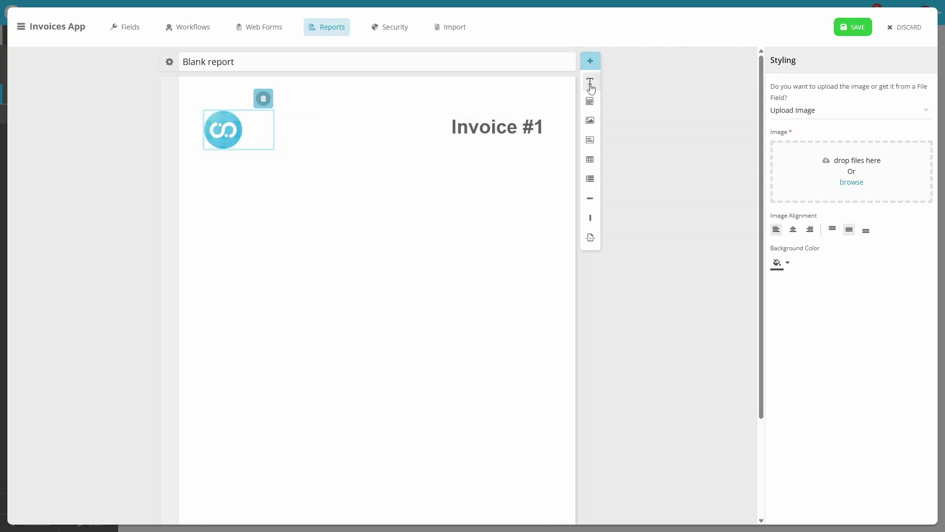
{"action": "left_click_drag", "start_coordinate": [590, 81], "coordinate": [218, 183]}
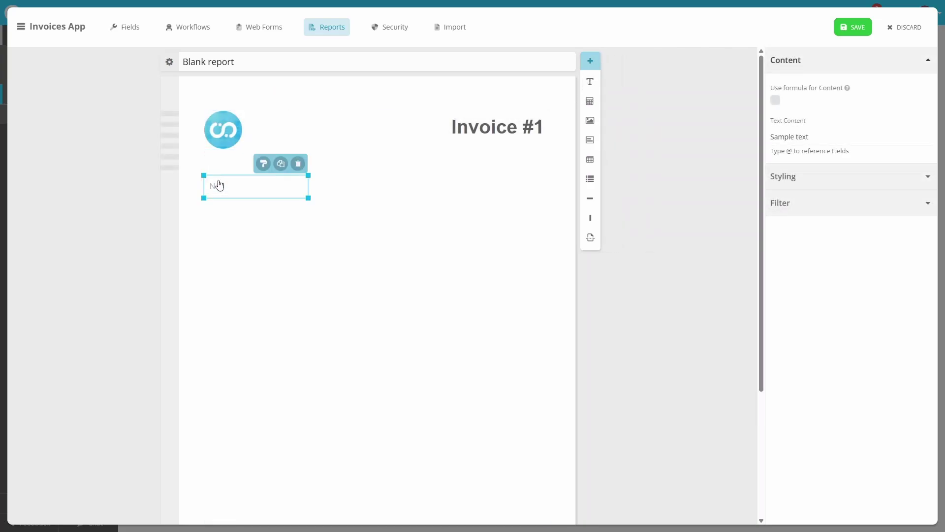
{"action": "left_click_drag", "start_coordinate": [824, 142], "coordinate": [751, 142]}
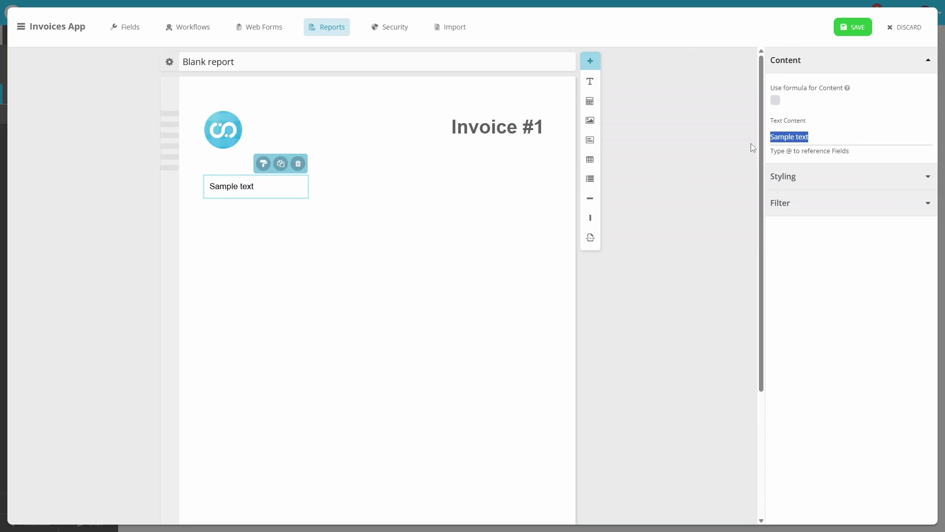
{"action": "type", "text": "@Clien"}
{"action": "key", "text": "Return"}
{"action": "key", "text": "Return"}
{"action": "type", "text": "@Clien"}
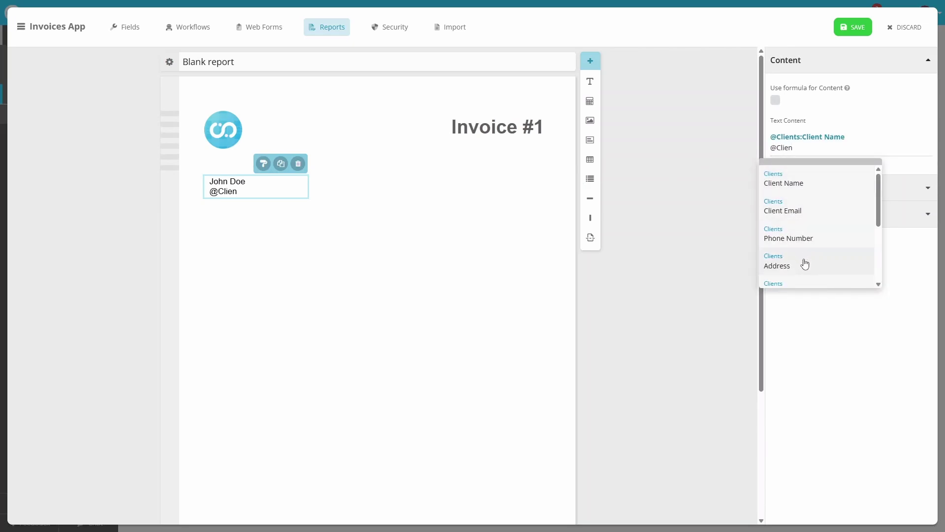
{"action": "left_click", "coordinate": [804, 262]}
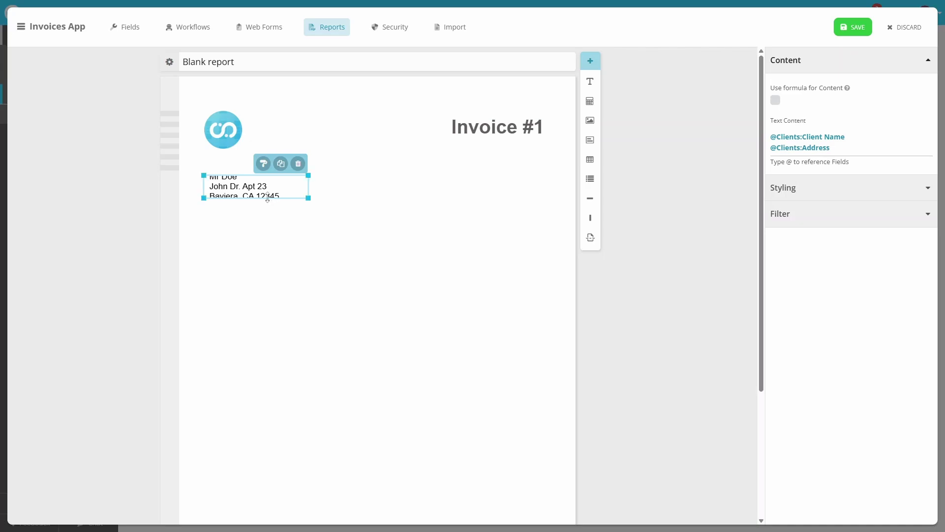
- Enlarge the client block with 14-size, top-aligned text, and add another text box at right
{"action": "left_click_drag", "start_coordinate": [266, 198], "coordinate": [266, 241]}
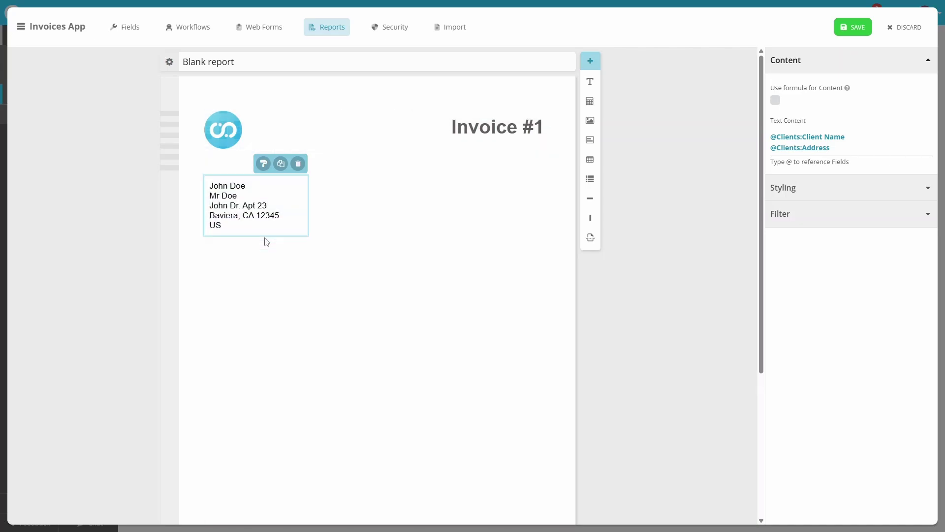
{"action": "left_click", "coordinate": [792, 189]}
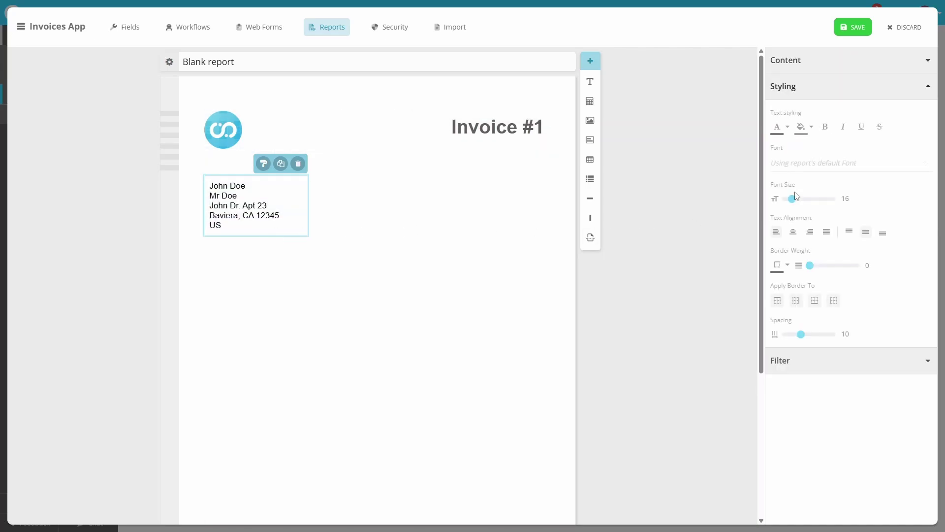
{"action": "double_click", "coordinate": [846, 199]}
{"action": "type", "text": "14"}
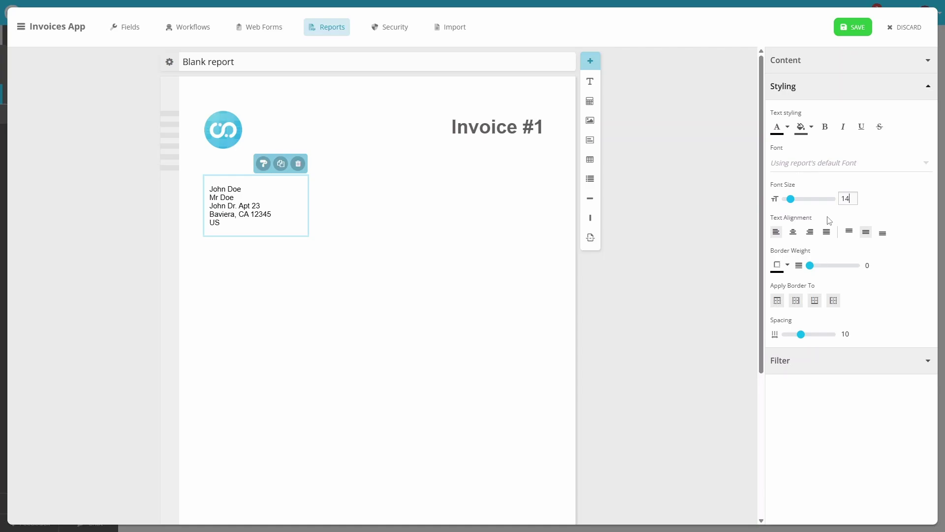
{"action": "left_click", "coordinate": [850, 235]}
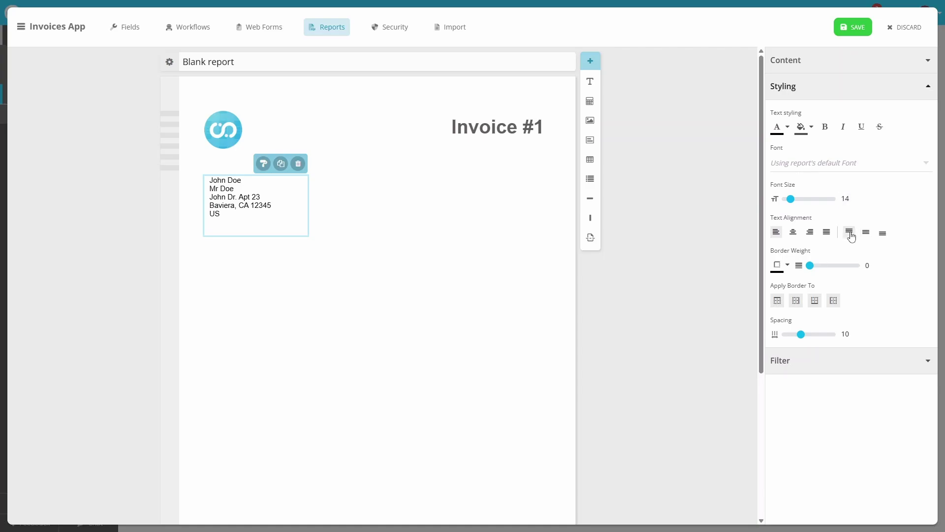
{"action": "left_click_drag", "start_coordinate": [591, 83], "coordinate": [512, 230]}
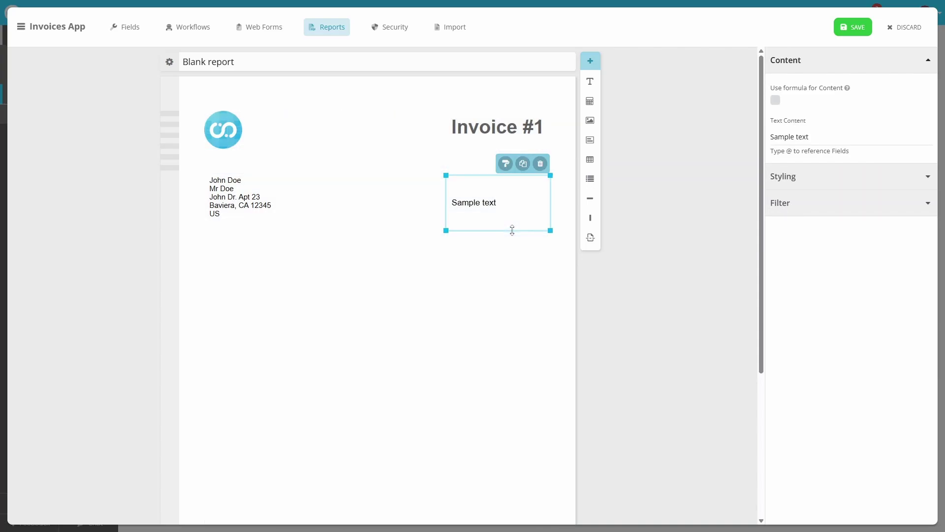
- Replace the sample text with the lines Example Ltd., Main Street, London, UK
{"action": "left_click_drag", "start_coordinate": [812, 138], "coordinate": [759, 143]}
{"action": "type", "text": "Example Ltd."}
{"action": "key", "text": "Return"}
{"action": "type", "text": "Main Stree"}
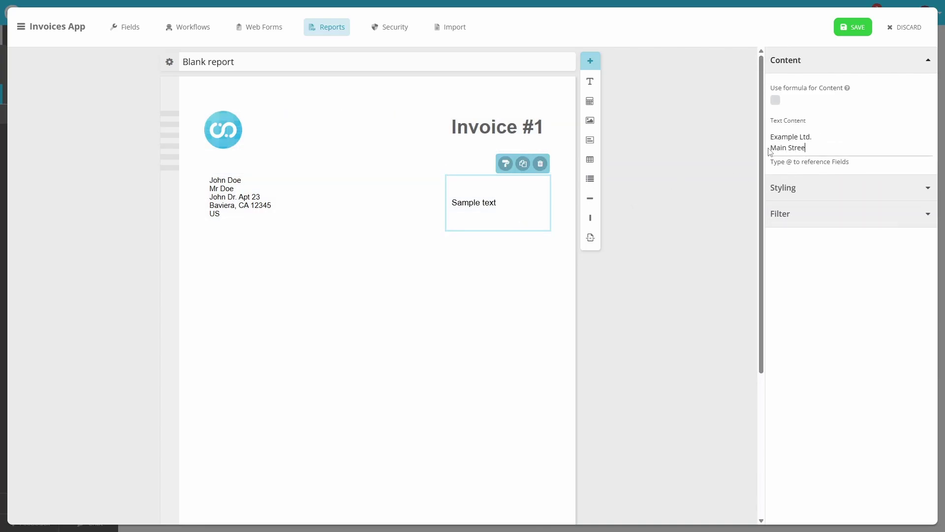
{"action": "type", "text": "t"}
{"action": "key", "text": "Return"}
{"action": "type", "text": "London, UK"}
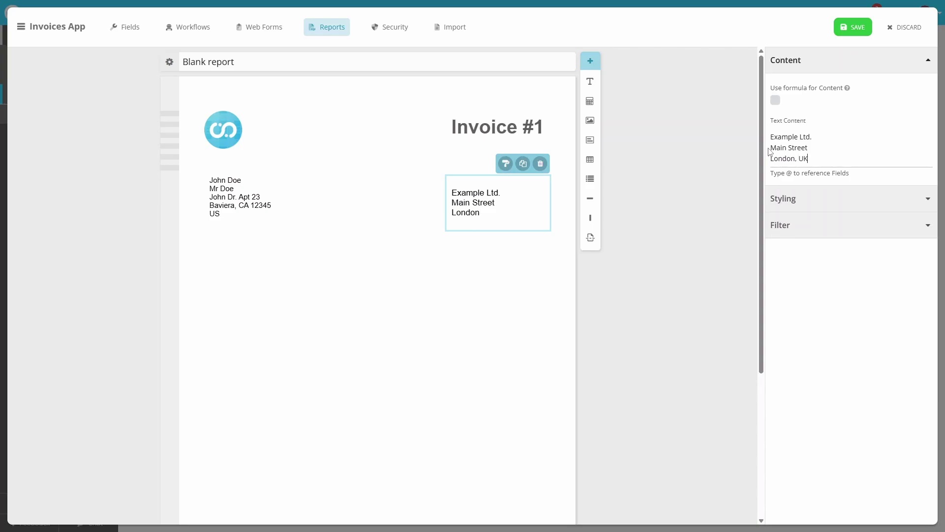
- Align the company address top-right and set its font size to 14
{"action": "left_click", "coordinate": [835, 199]}
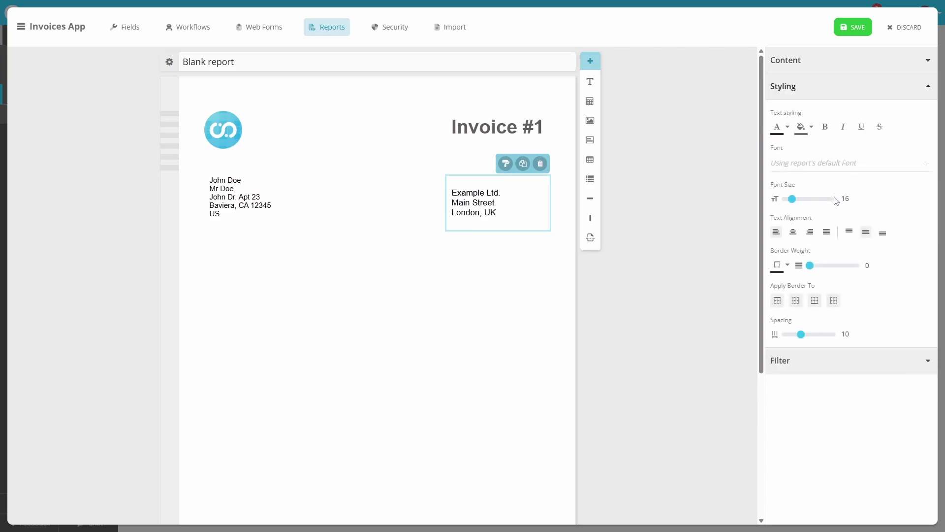
{"action": "left_click", "coordinate": [850, 234]}
{"action": "left_click", "coordinate": [810, 232]}
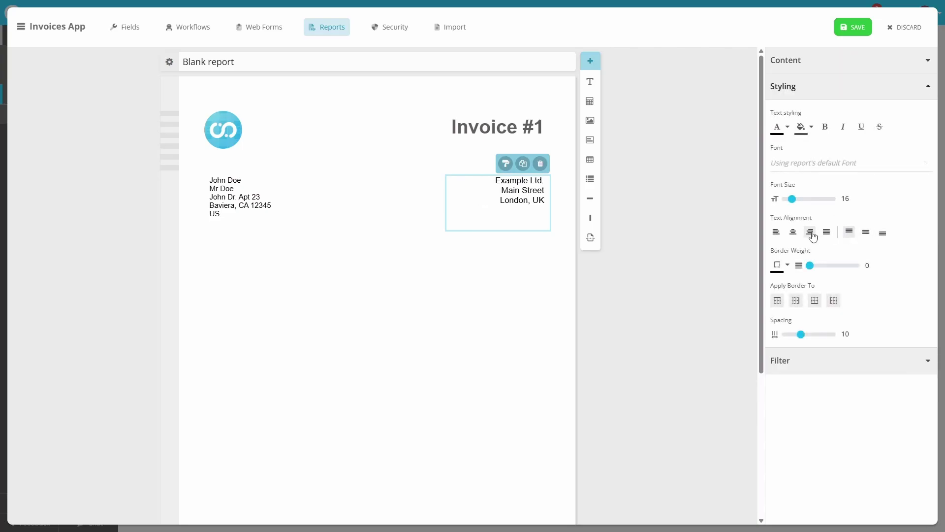
{"action": "double_click", "coordinate": [846, 199]}
{"action": "type", "text": "14"}
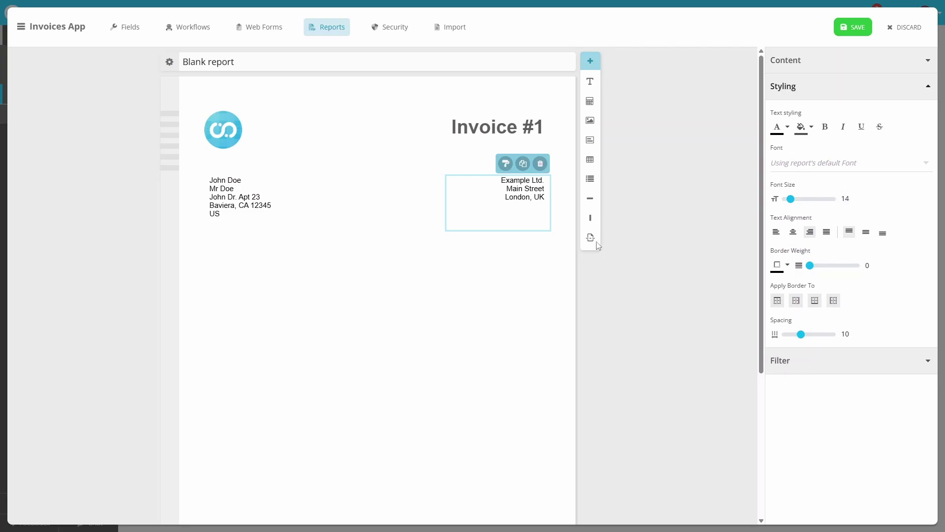
- Place a table of Invoice items below the addresses with the grey striped style
{"action": "mouse_move", "coordinate": [606, 170]}
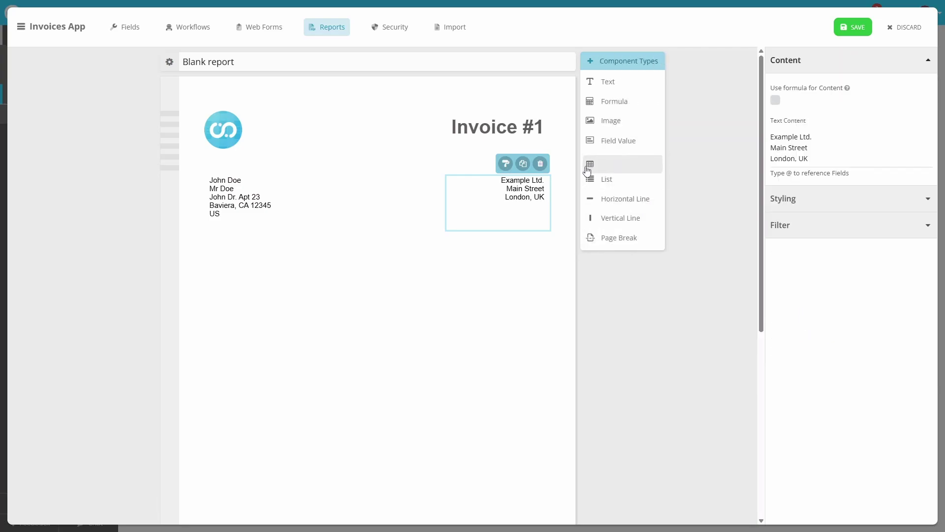
{"action": "left_click_drag", "start_coordinate": [606, 160], "coordinate": [437, 255]}
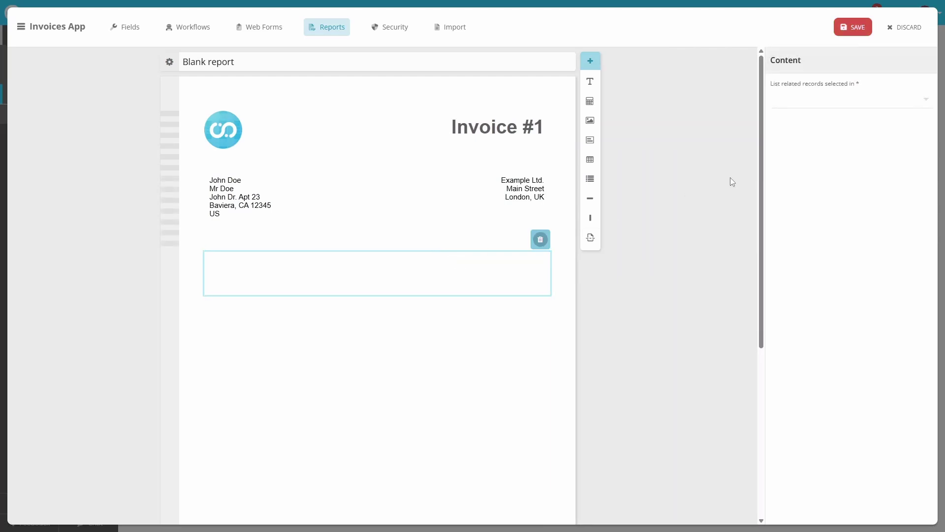
{"action": "left_click", "coordinate": [855, 110]}
{"action": "left_click", "coordinate": [852, 129]}
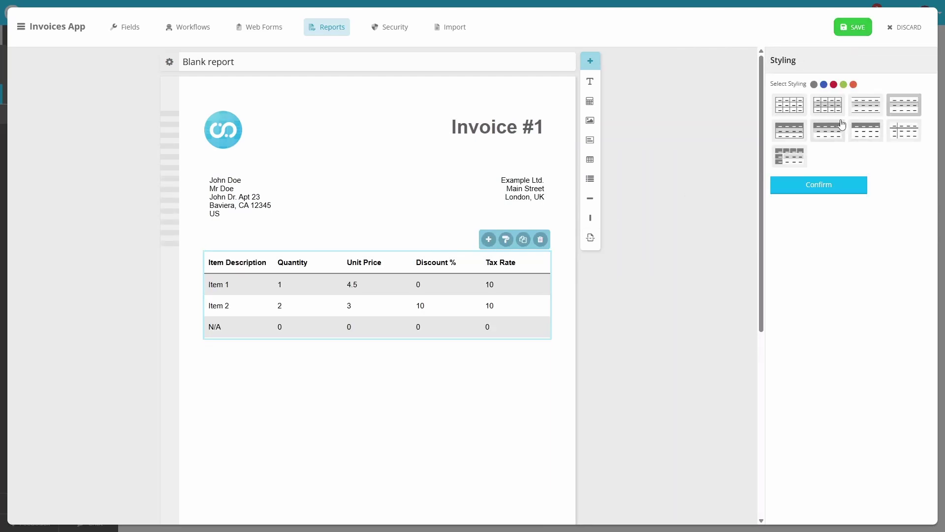
{"action": "left_click", "coordinate": [824, 85]}
{"action": "left_click", "coordinate": [833, 86]}
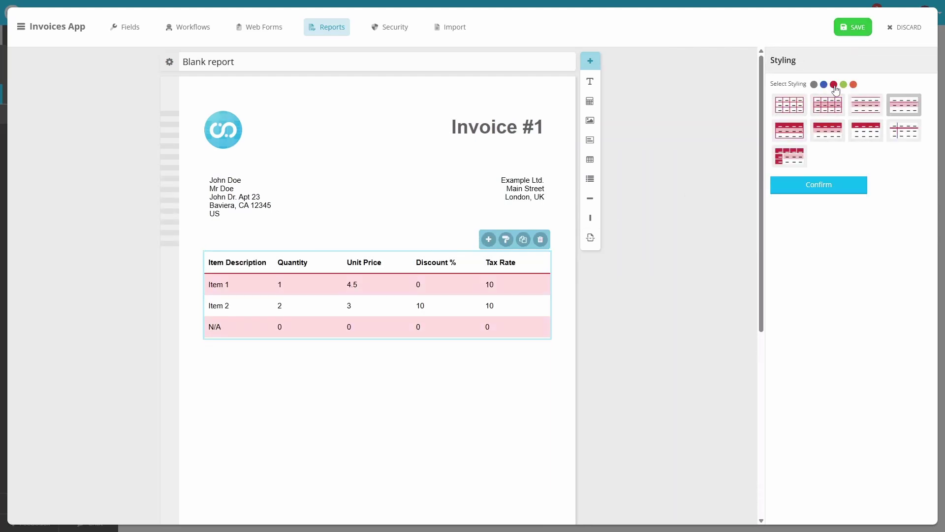
{"action": "left_click", "coordinate": [814, 86]}
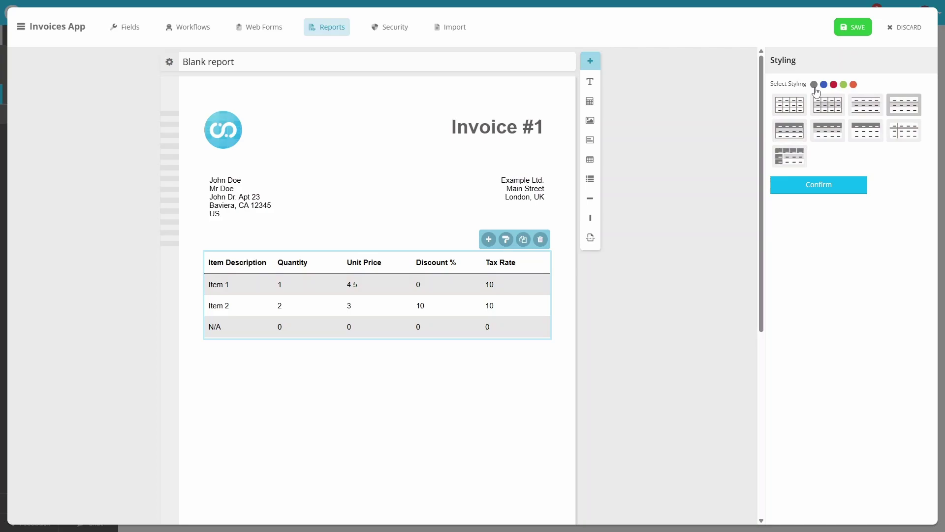
{"action": "left_click", "coordinate": [850, 186]}
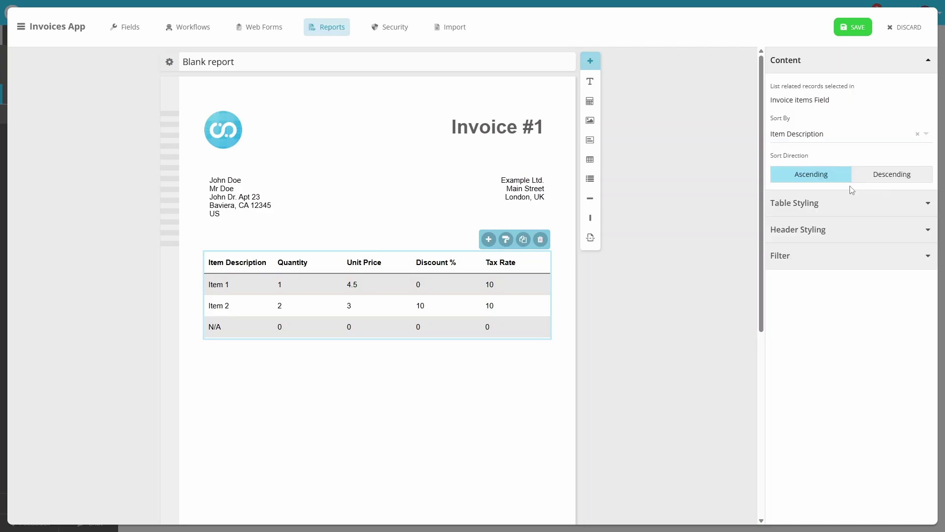
{"action": "left_click", "coordinate": [230, 291]}
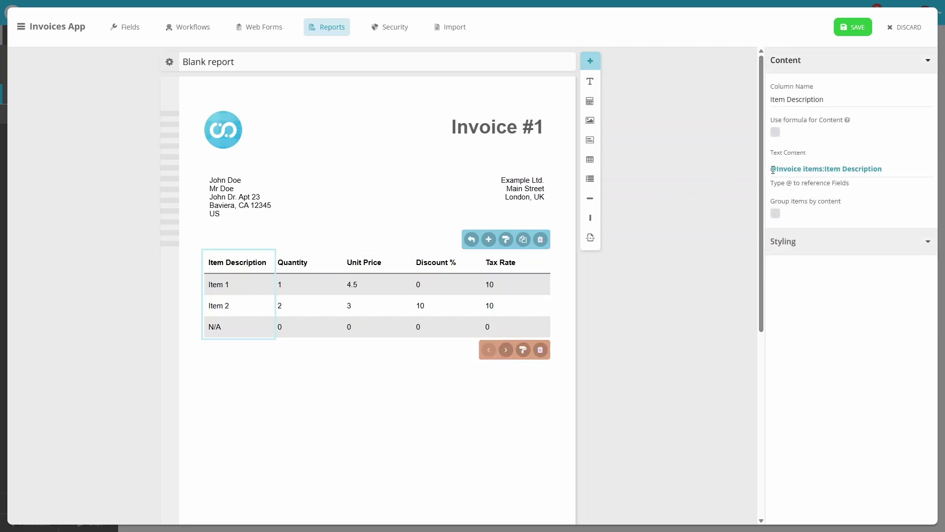
{"action": "left_click", "coordinate": [773, 170]}
{"action": "type", "text": "@q"}
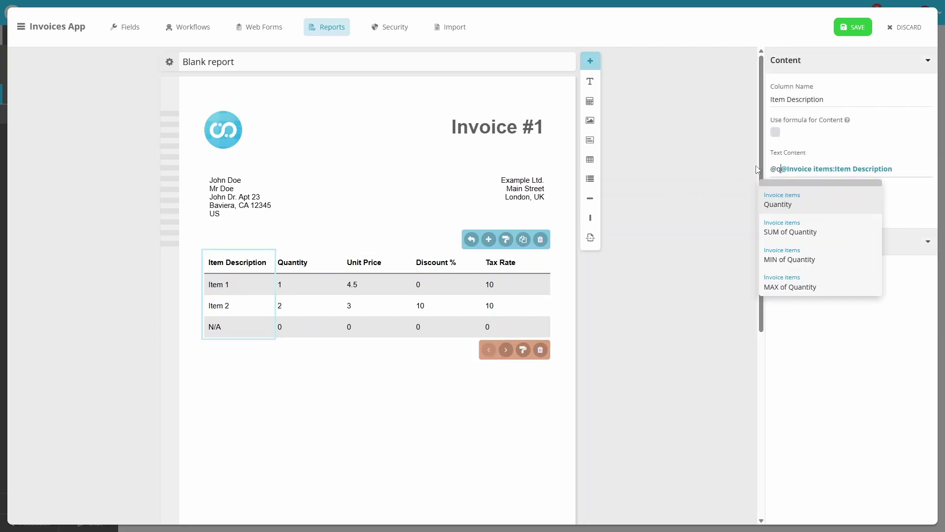
{"action": "key", "text": "Return"}
{"action": "type", "text": "x"}
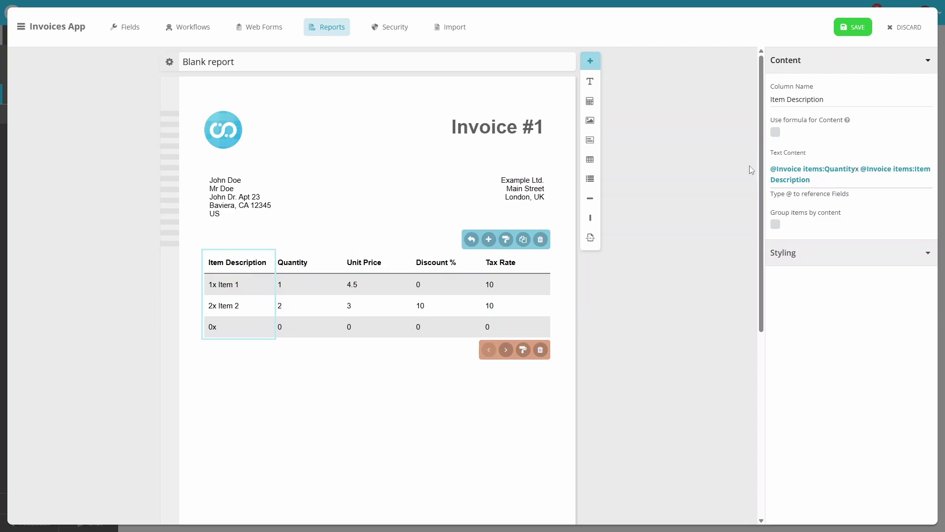
{"action": "left_click", "coordinate": [312, 289]}
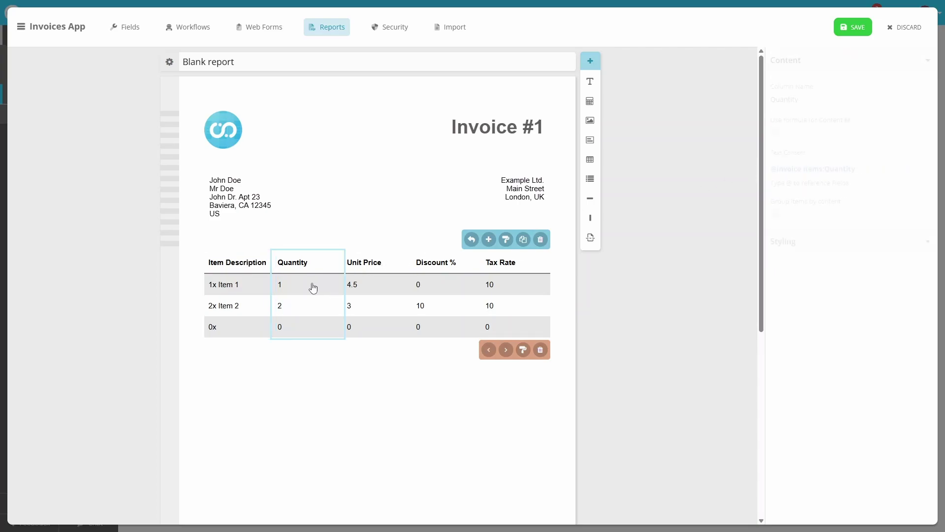
{"action": "left_click", "coordinate": [541, 349]}
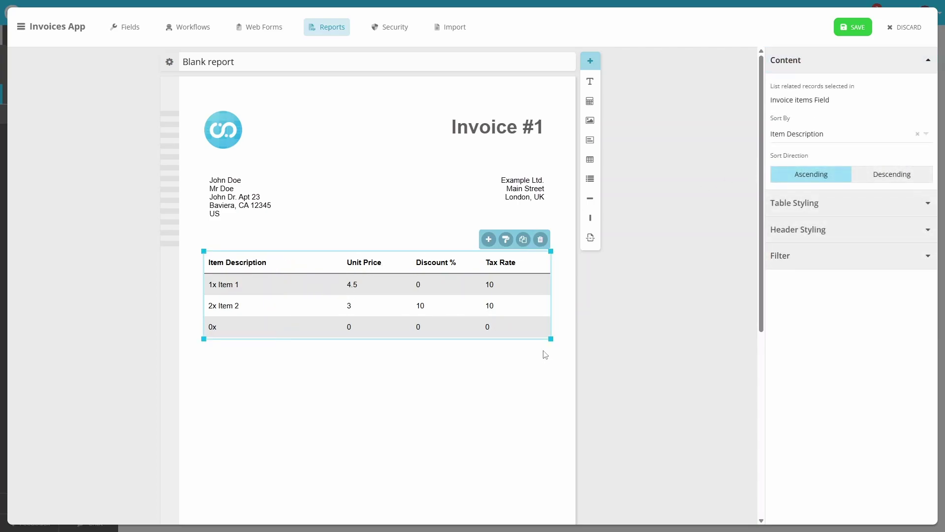
- Make Unit Price a formula using NumberToText with the "$ 0.00" format
{"action": "left_click", "coordinate": [370, 292]}
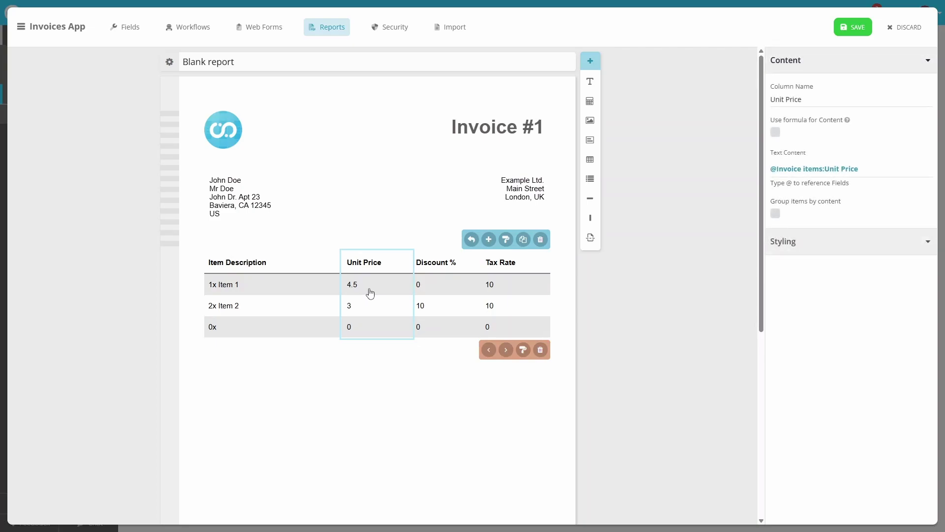
{"action": "left_click", "coordinate": [776, 134]}
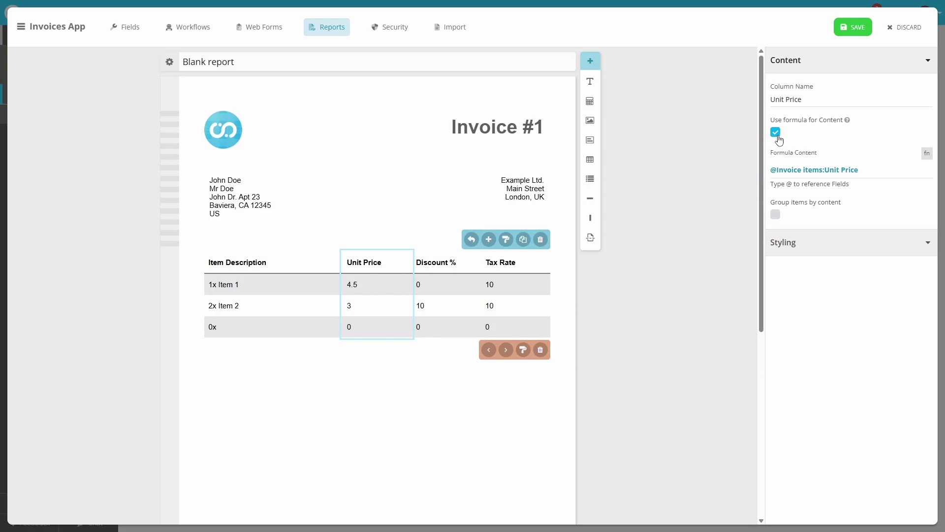
{"action": "left_click", "coordinate": [772, 170]}
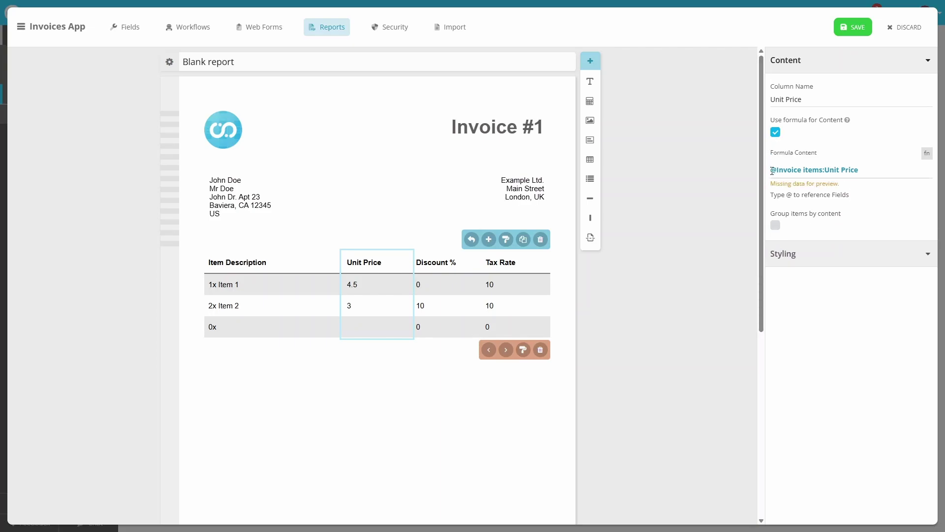
{"action": "type", "text": "NumberToText"}
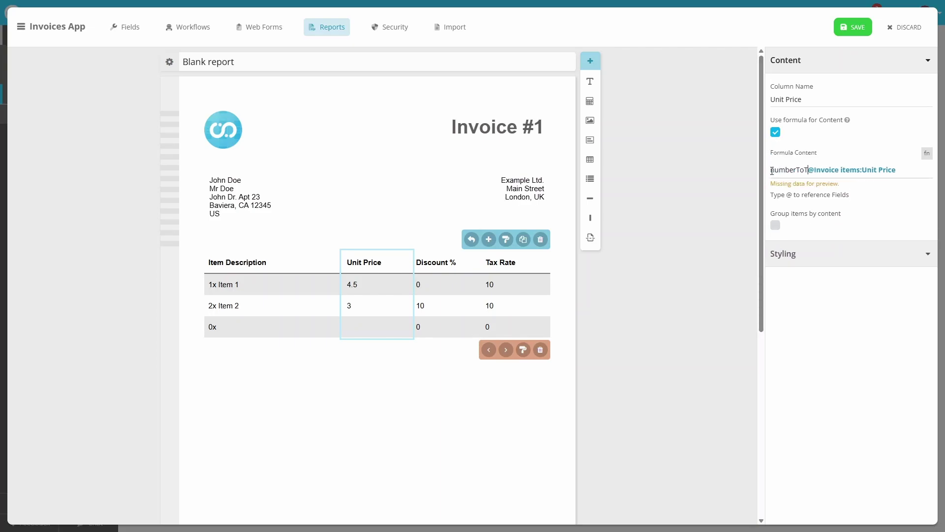
{"action": "type", "text": "("}
{"action": "key", "text": "End"}
{"action": "type", "text": ","}
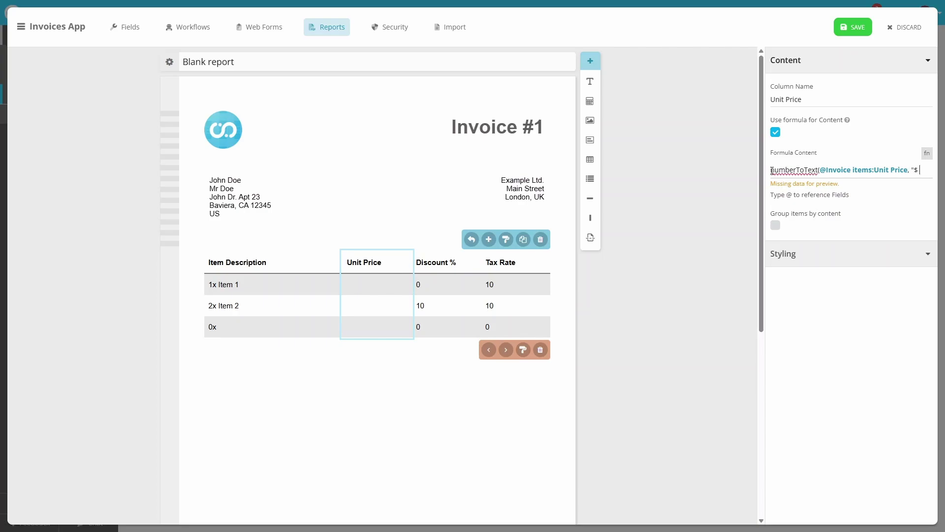
{"action": "type", "text": " \"$ 0.00"}
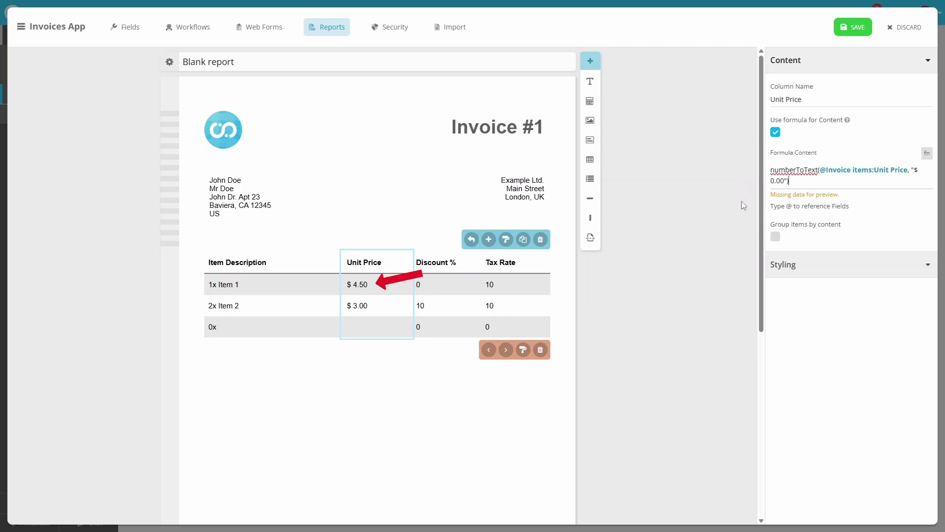
- Rename the Discount % and Tax Rate columns, then add a blank column after Tax
{"action": "left_click", "coordinate": [446, 270]}
{"action": "left_click", "coordinate": [817, 102]}
{"action": "key", "text": "BackSpace"}
{"action": "key", "text": "BackSpace"}
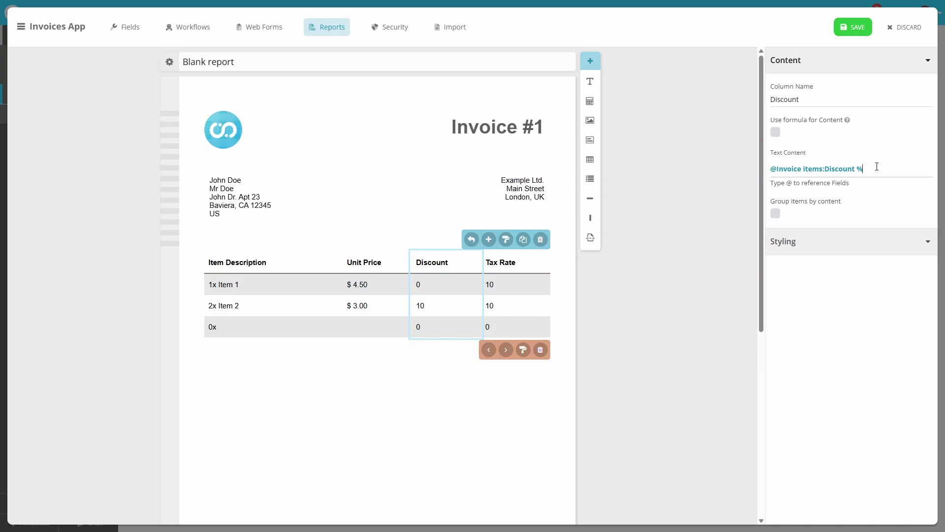
{"action": "left_click", "coordinate": [527, 268]}
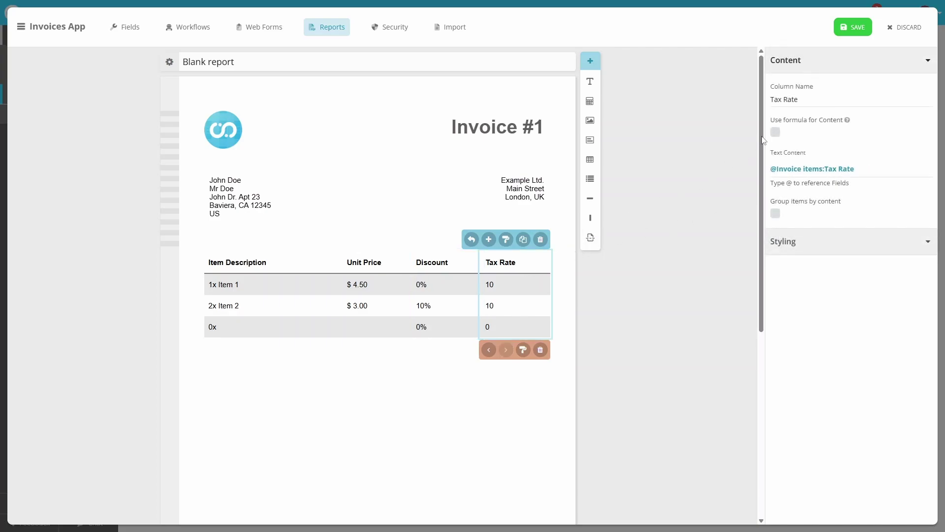
{"action": "double_click", "coordinate": [793, 100]}
{"action": "key", "text": "BackSpace"}
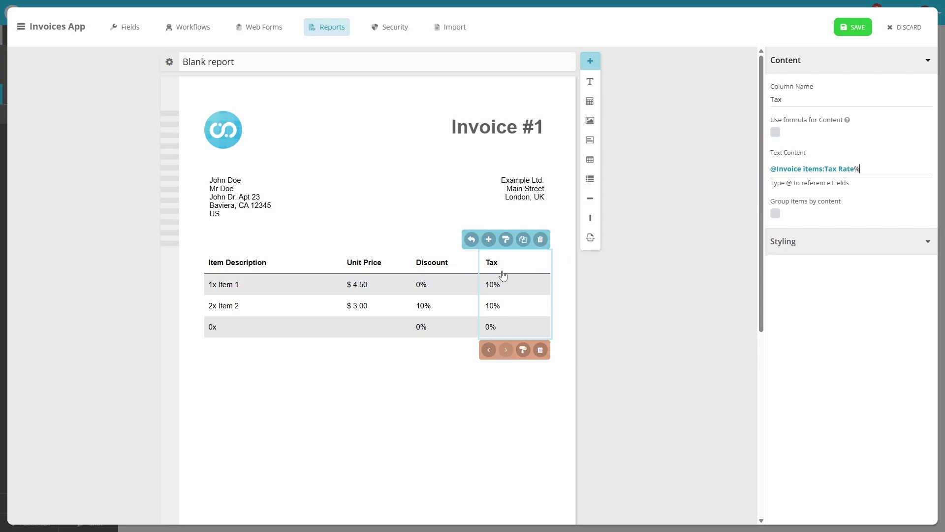
{"action": "left_click", "coordinate": [489, 241]}
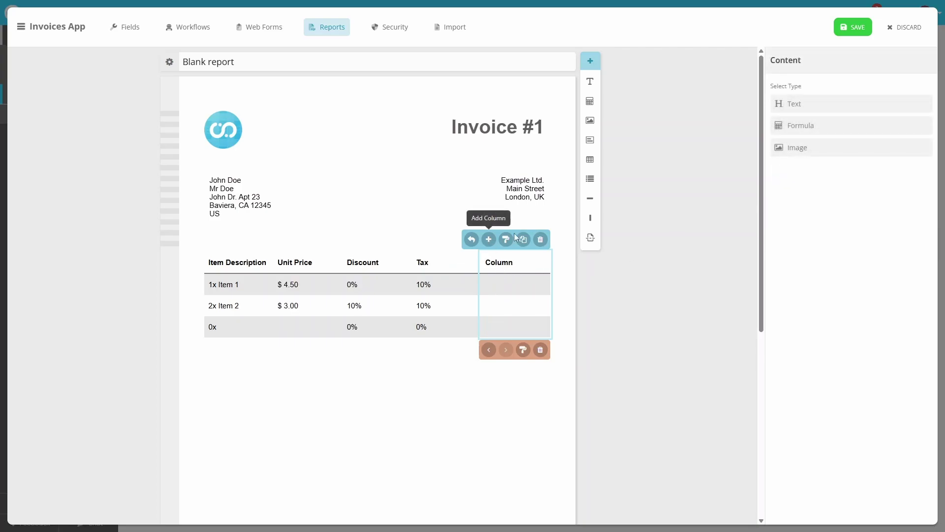
{"action": "left_click", "coordinate": [847, 131]}
{"action": "double_click", "coordinate": [790, 98]}
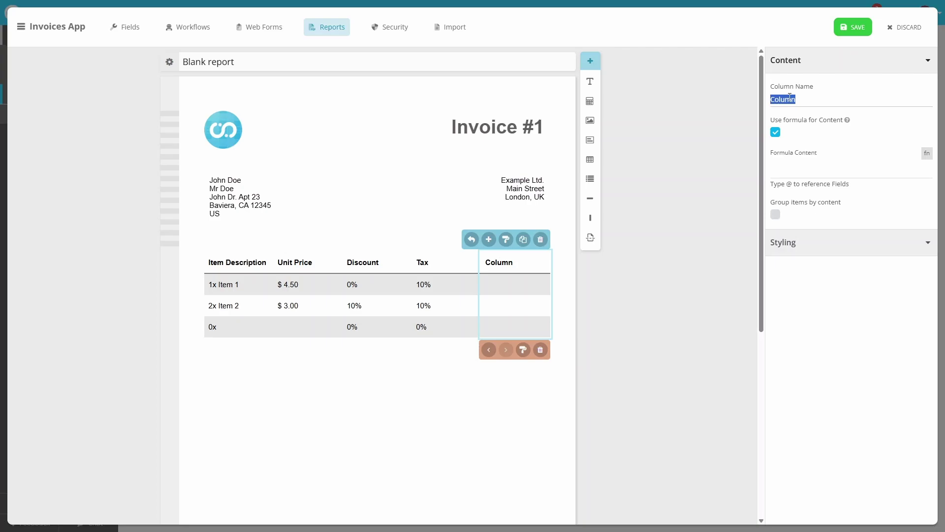
{"action": "type", "text": "Cost"}
{"action": "left_click", "coordinate": [843, 169]}
{"action": "type", "text": "numberToText(@lin"}
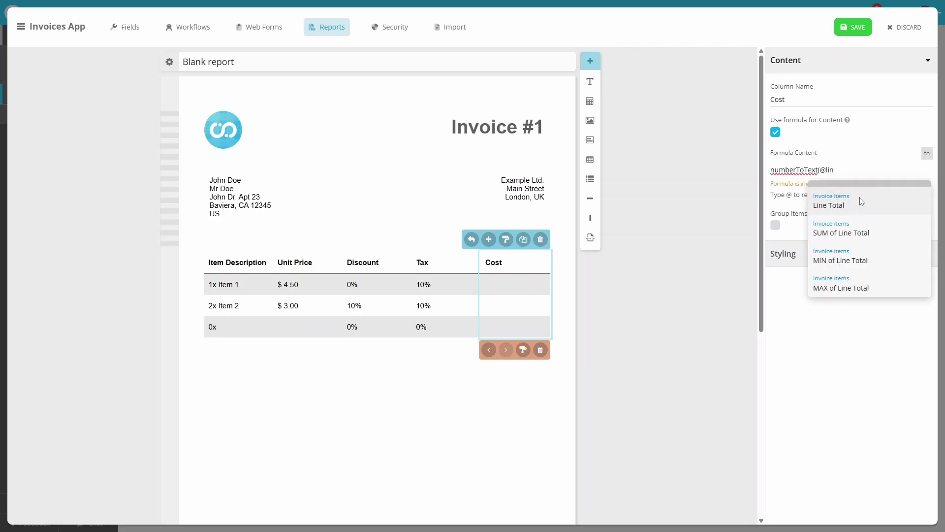
{"action": "left_click", "coordinate": [862, 202]}
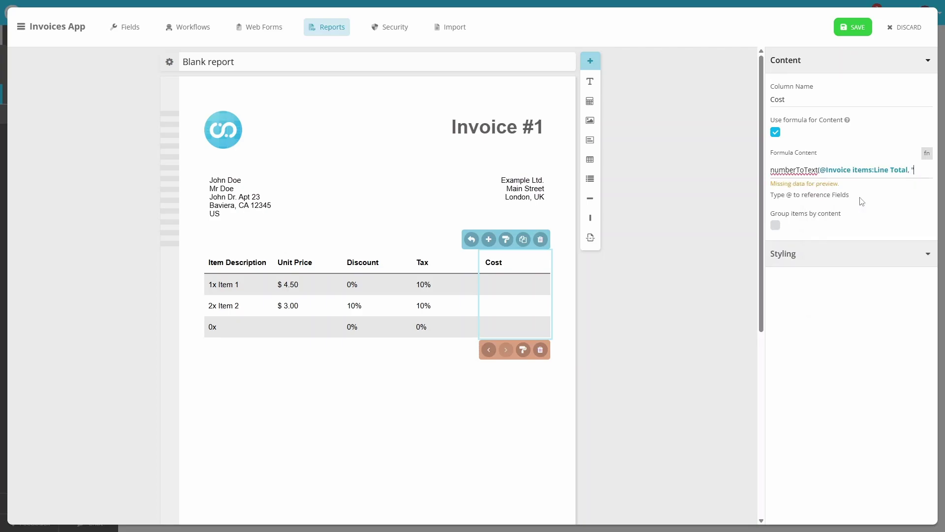
{"action": "type", "text": "\"$ 0.00\""}
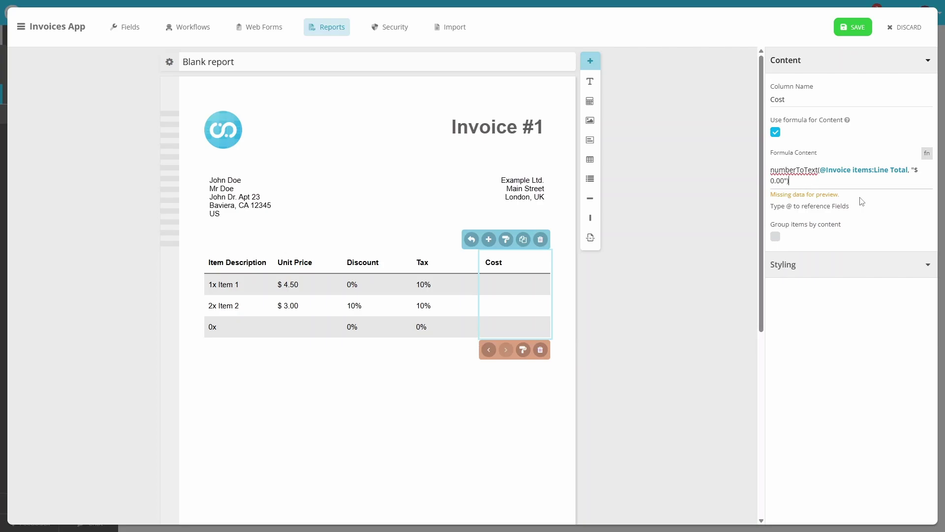
{"action": "left_click", "coordinate": [839, 271]}
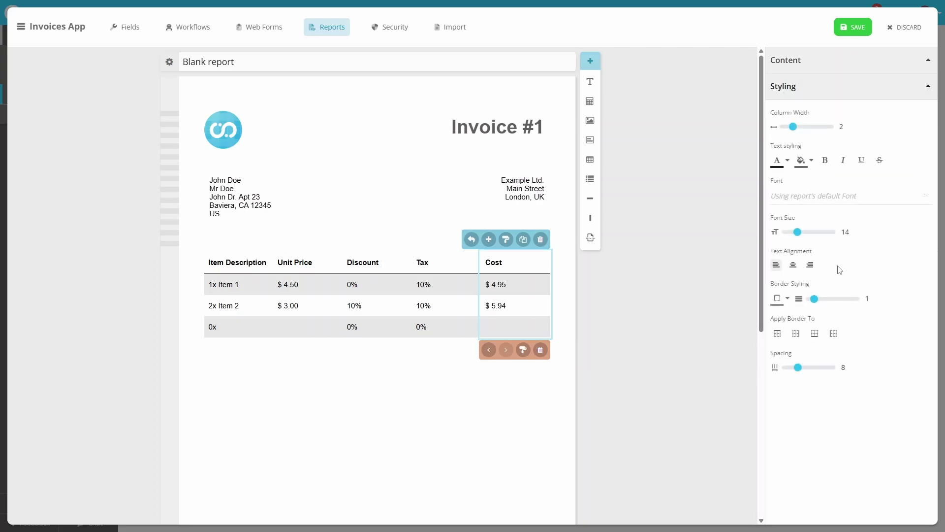
{"action": "left_click", "coordinate": [811, 265]}
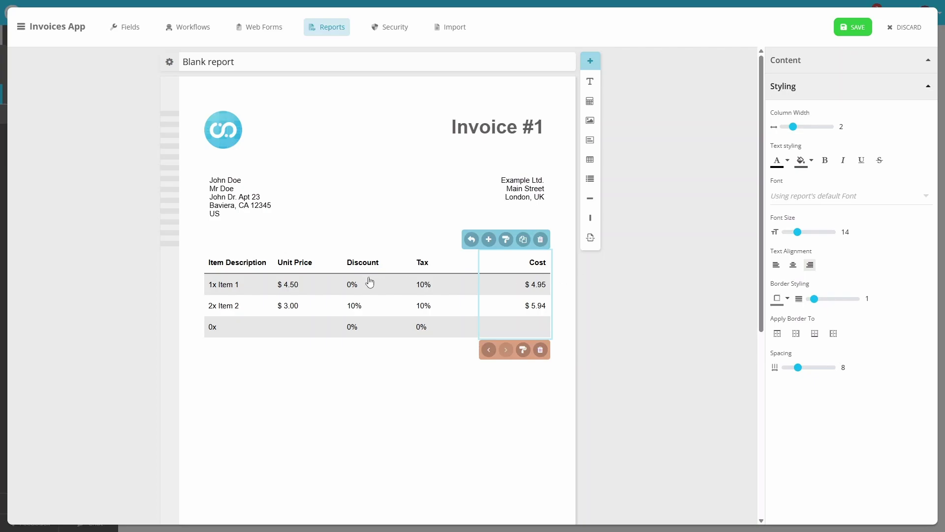
- Set column width 4 for Item Description, 2 for Unit Price, spacing 0 for Discount, then add a formula box below the table
{"action": "left_click", "coordinate": [250, 287]}
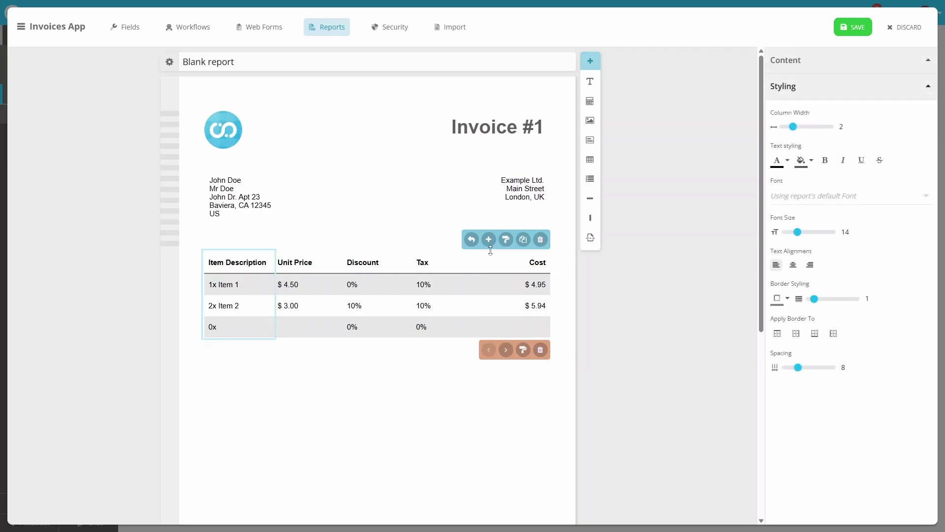
{"action": "left_click_drag", "start_coordinate": [796, 130], "coordinate": [810, 129]}
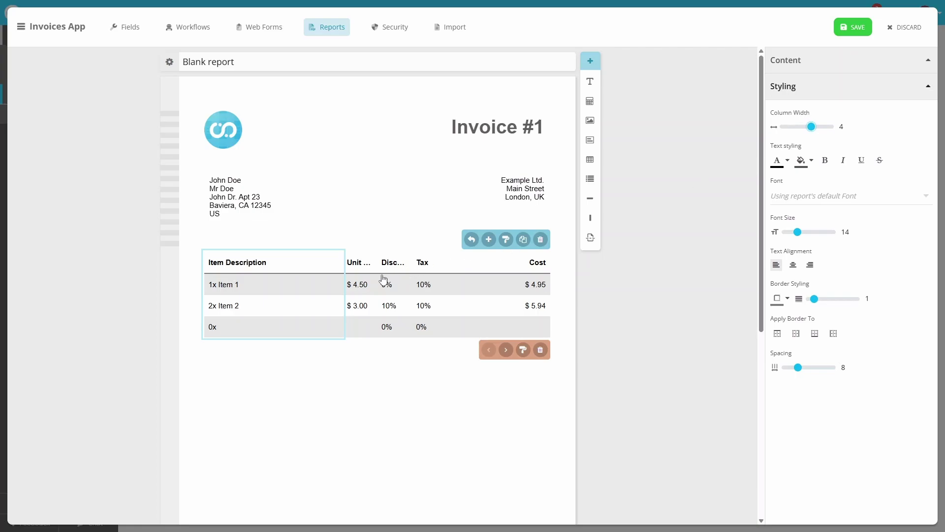
{"action": "left_click", "coordinate": [363, 285]}
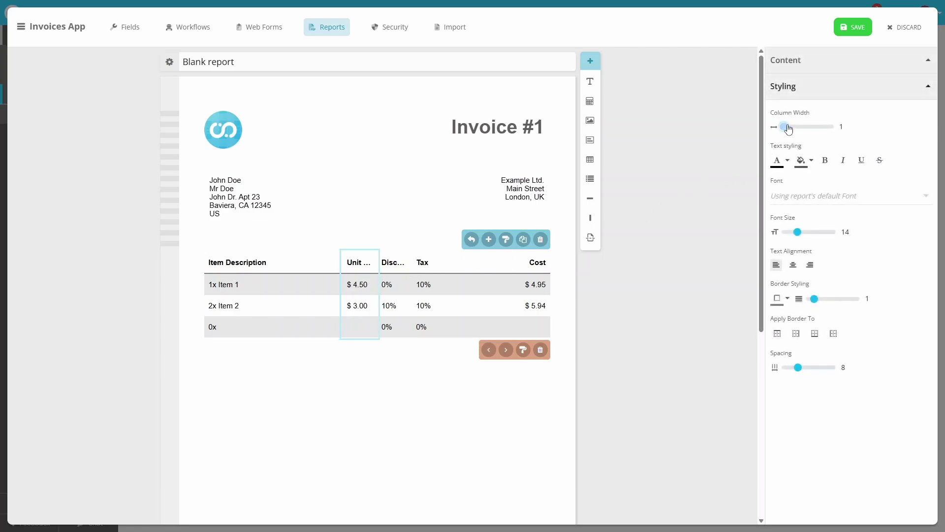
{"action": "left_click_drag", "start_coordinate": [785, 127], "coordinate": [793, 127]}
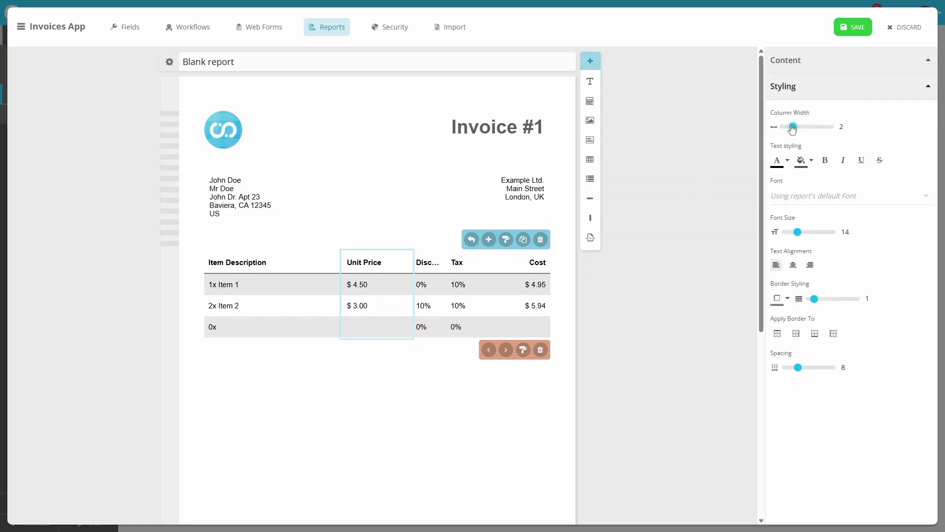
{"action": "left_click", "coordinate": [434, 288]}
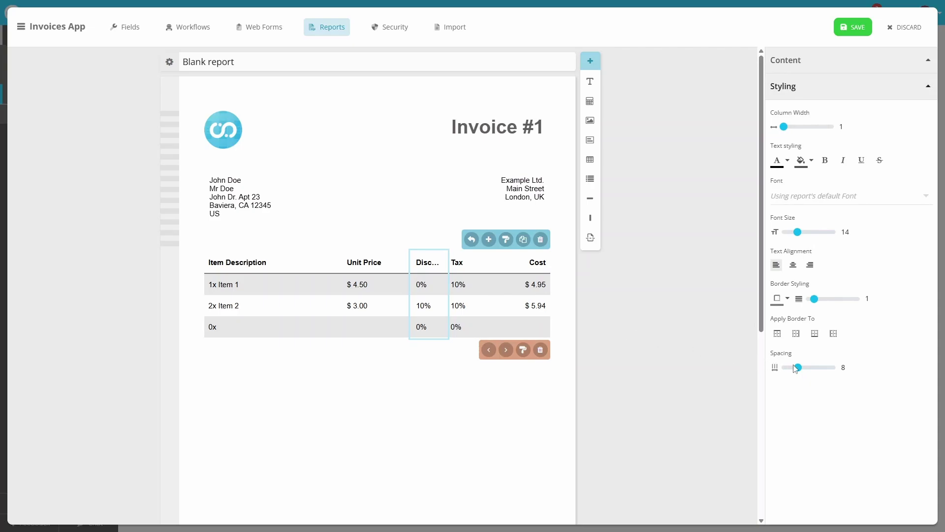
{"action": "left_click_drag", "start_coordinate": [797, 367], "coordinate": [786, 368]}
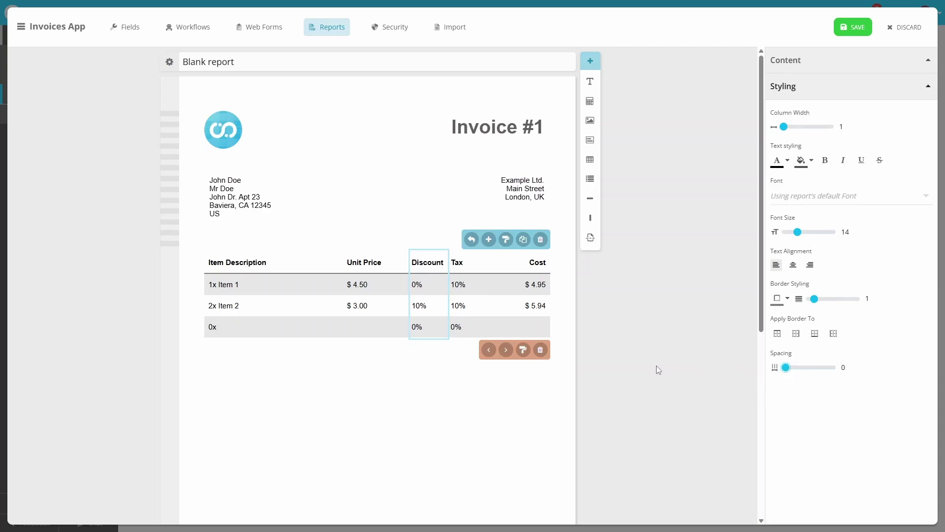
{"action": "left_click_drag", "start_coordinate": [590, 101], "coordinate": [479, 354]}
{"action": "left_click", "coordinate": [833, 144]}
{"action": "type", "text": "n"}
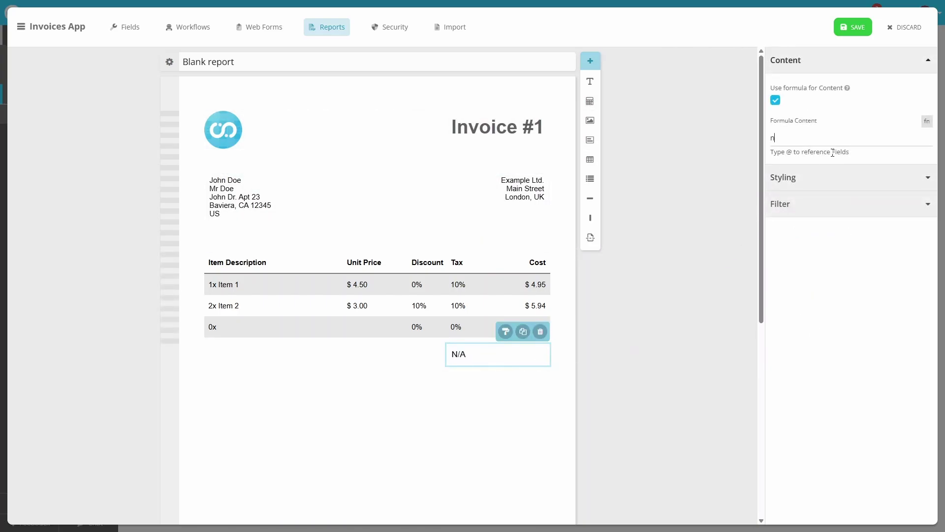
{"action": "type", "text": "umberToText(@"}
{"action": "type", "text": "total"}
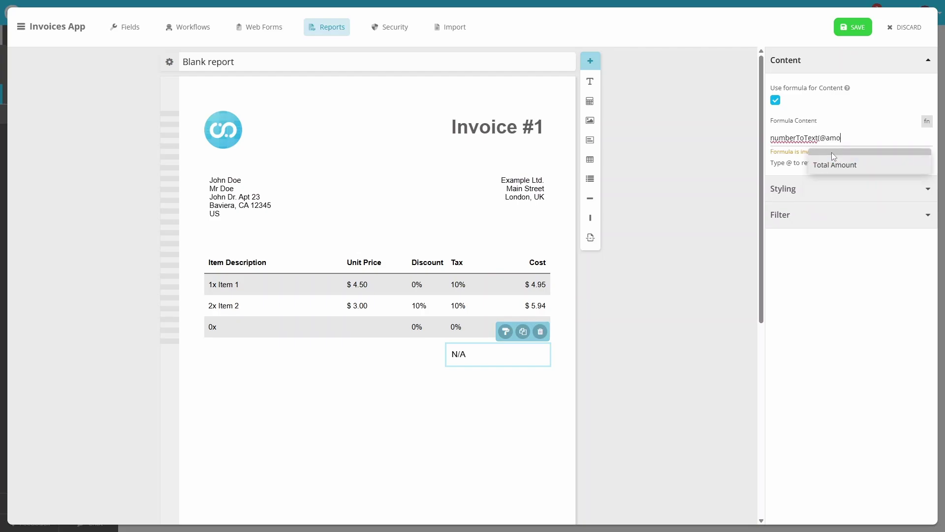
{"action": "key", "text": "Return"}
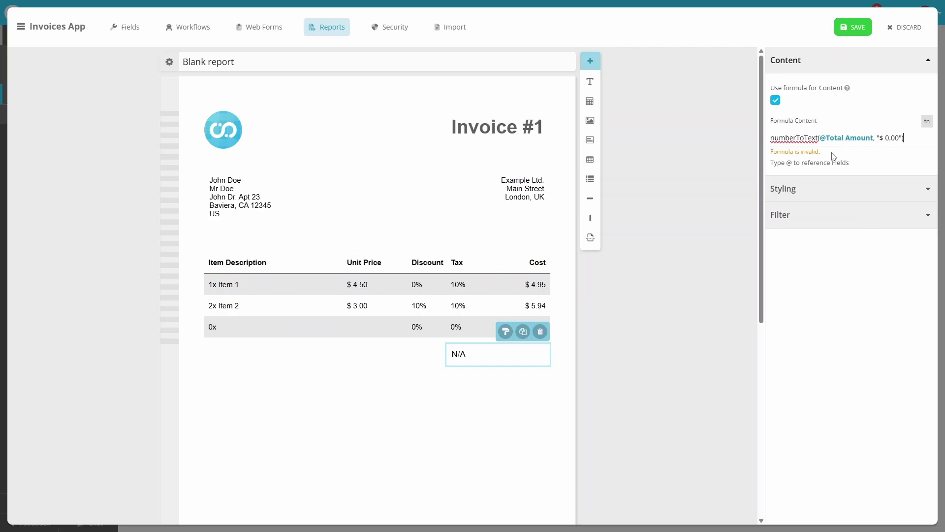
- Style the total at size 22, bold and right-aligned, and add a text box beside it
{"action": "left_click", "coordinate": [835, 183]}
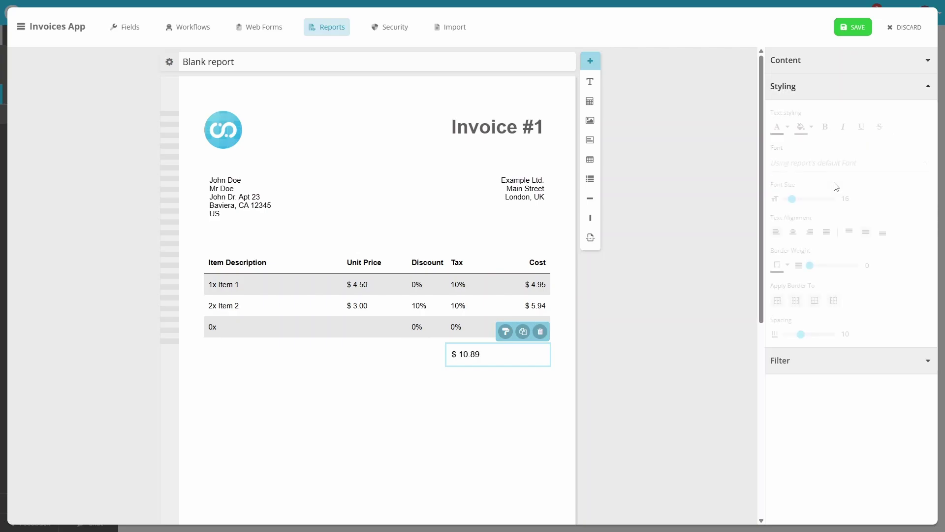
{"action": "left_click_drag", "start_coordinate": [792, 203], "coordinate": [798, 202]}
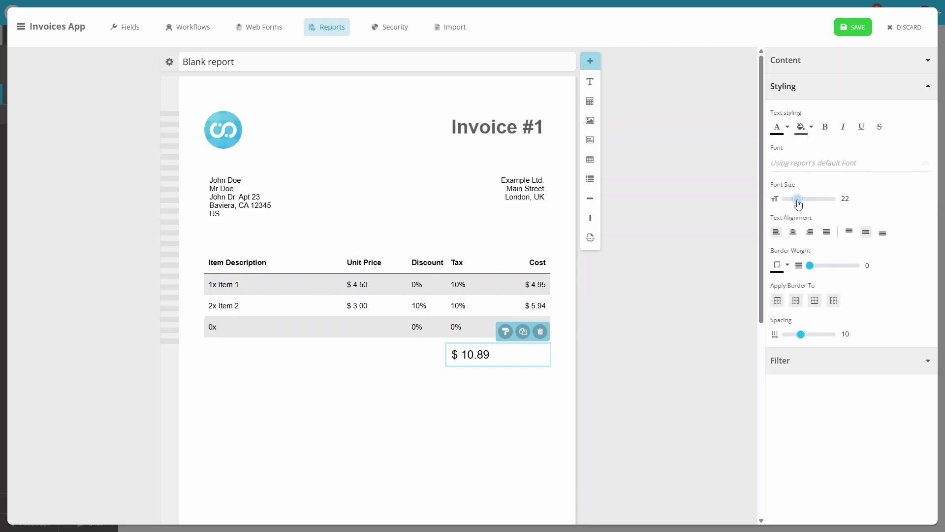
{"action": "left_click", "coordinate": [825, 127]}
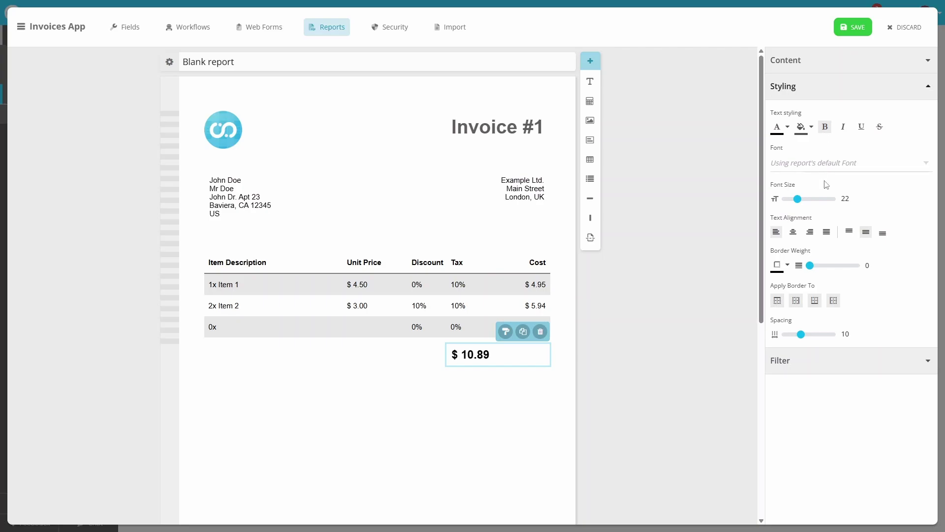
{"action": "left_click", "coordinate": [811, 233]}
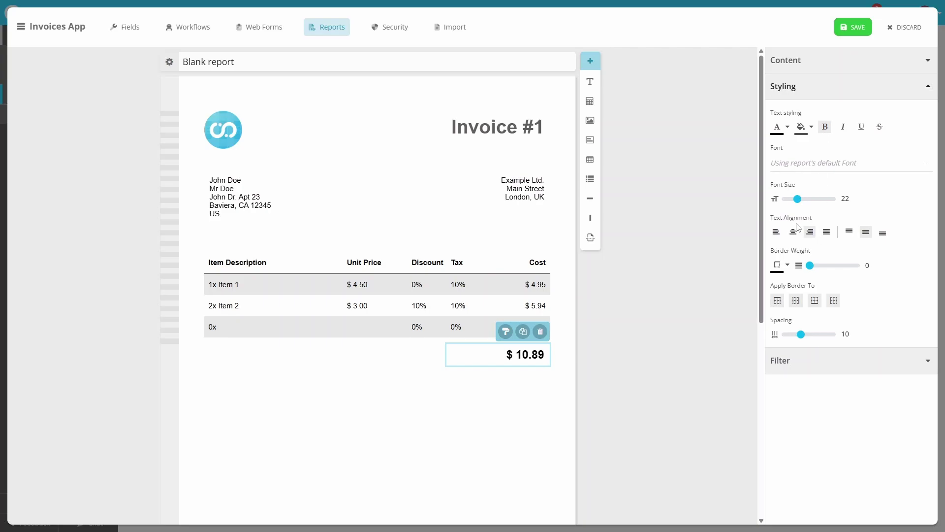
{"action": "left_click_drag", "start_coordinate": [590, 82], "coordinate": [353, 354]}
- Write 'Balance Due' right-aligned at size 20 and narrow the $ 10.89 total box
{"action": "left_click_drag", "start_coordinate": [818, 138], "coordinate": [760, 141]}
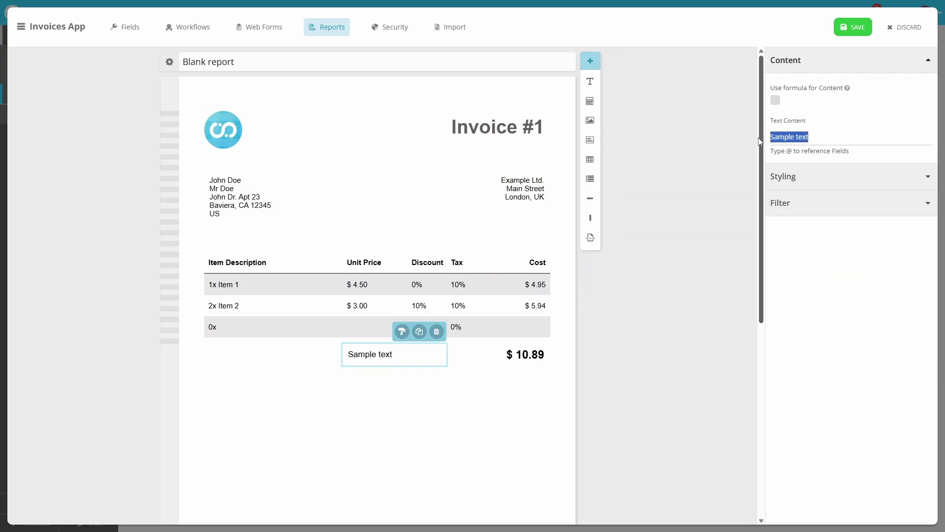
{"action": "type", "text": "Balance Due"}
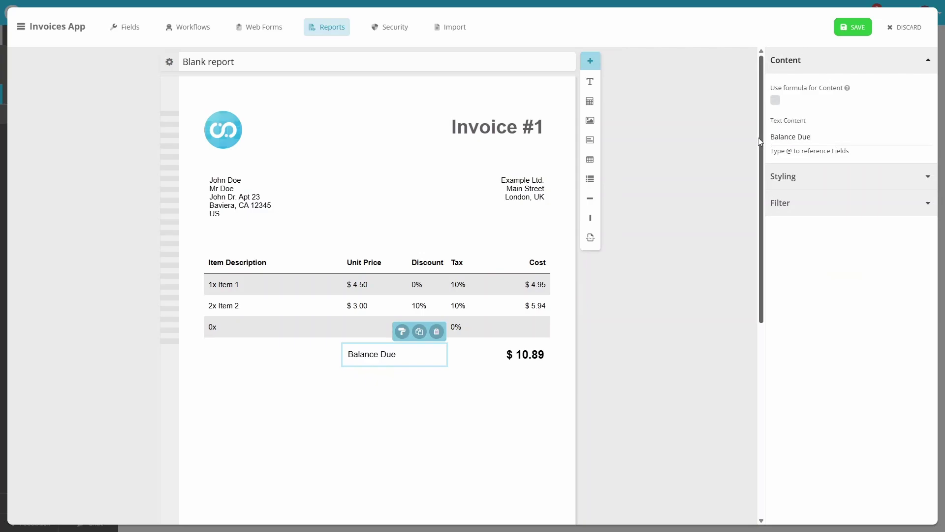
{"action": "left_click", "coordinate": [783, 176]}
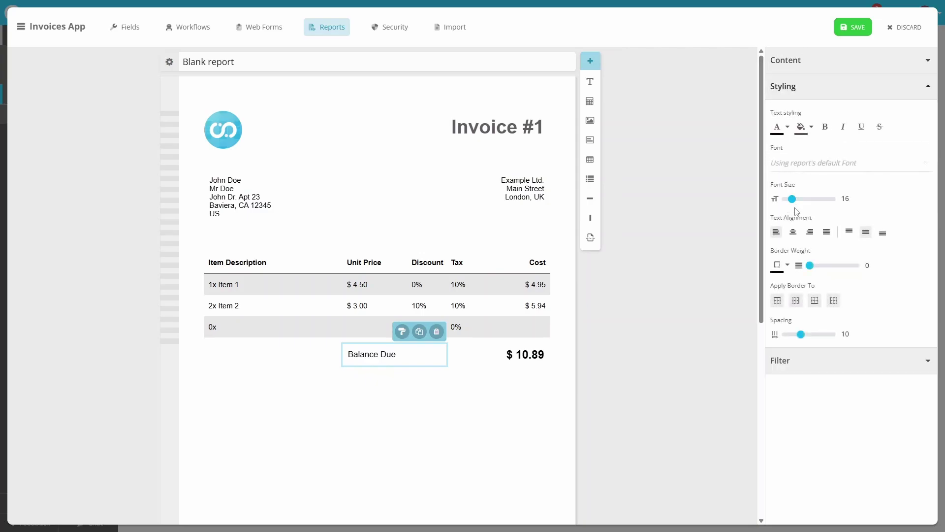
{"action": "left_click", "coordinate": [810, 231]}
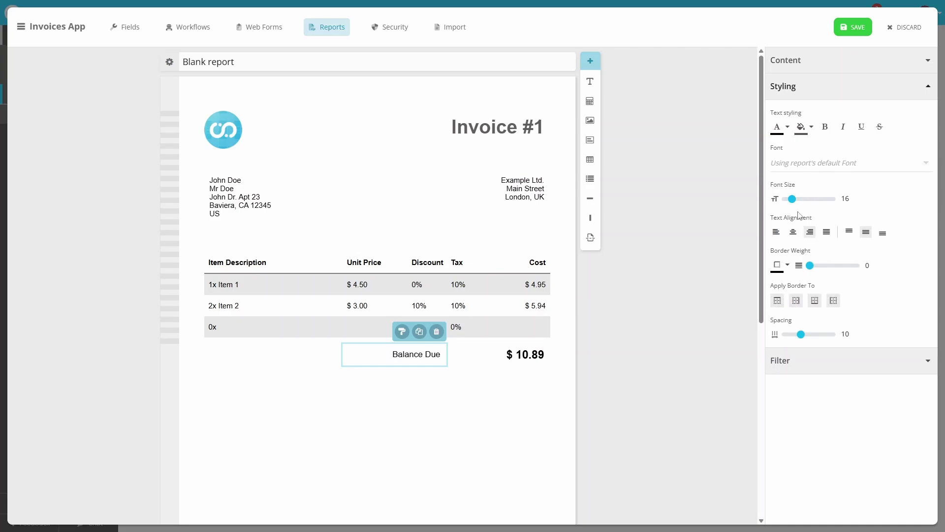
{"action": "left_click_drag", "start_coordinate": [792, 198], "coordinate": [798, 198]}
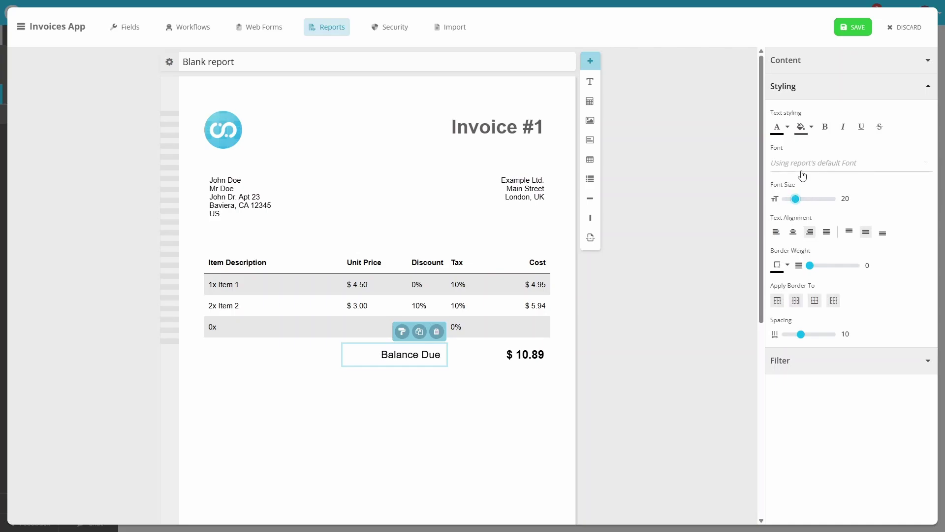
{"action": "left_click", "coordinate": [489, 359]}
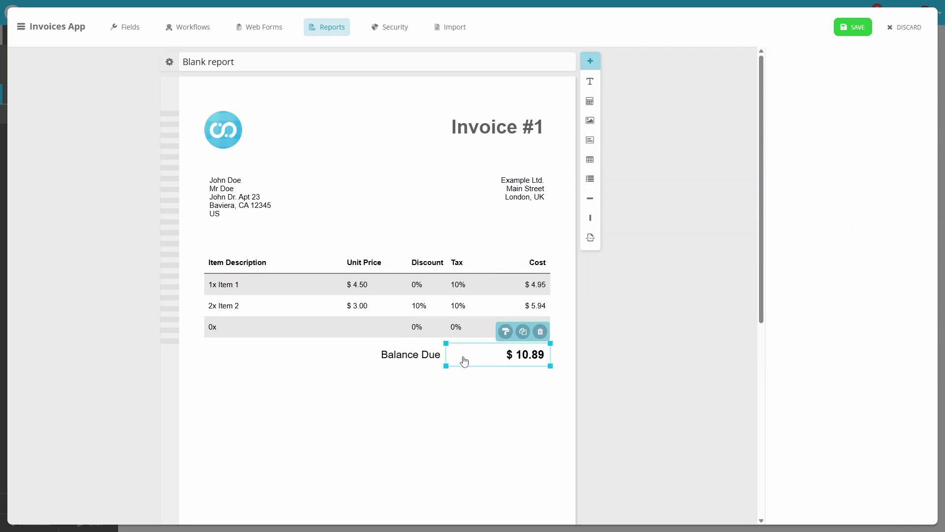
{"action": "mouse_move", "coordinate": [446, 356]}
{"action": "left_mouse_down"}
{"action": "mouse_move", "coordinate": [471, 356]}
{"action": "mouse_move", "coordinate": [423, 359]}
{"action": "mouse_move", "coordinate": [437, 361]}
{"action": "left_mouse_up"}
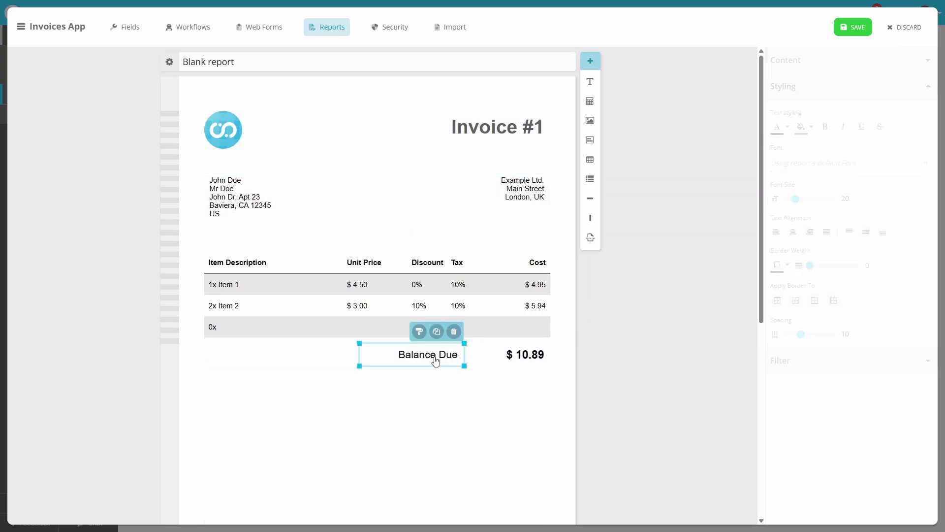
{"action": "left_click", "coordinate": [426, 419]}
- Rename the report to 'Invoice' and save it
{"action": "left_click", "coordinate": [268, 63]}
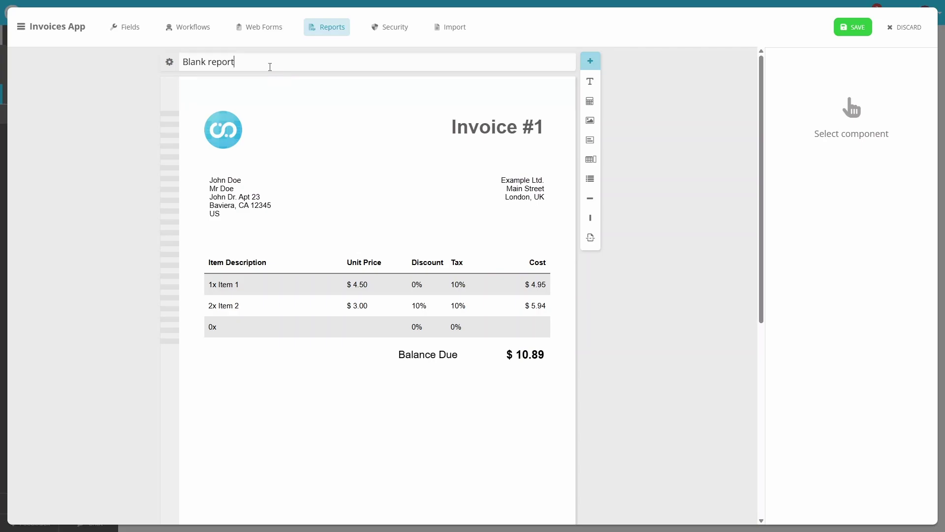
{"action": "triple_click", "coordinate": [255, 61]}
{"action": "type", "text": "Invoice"}
{"action": "left_click", "coordinate": [854, 31]}
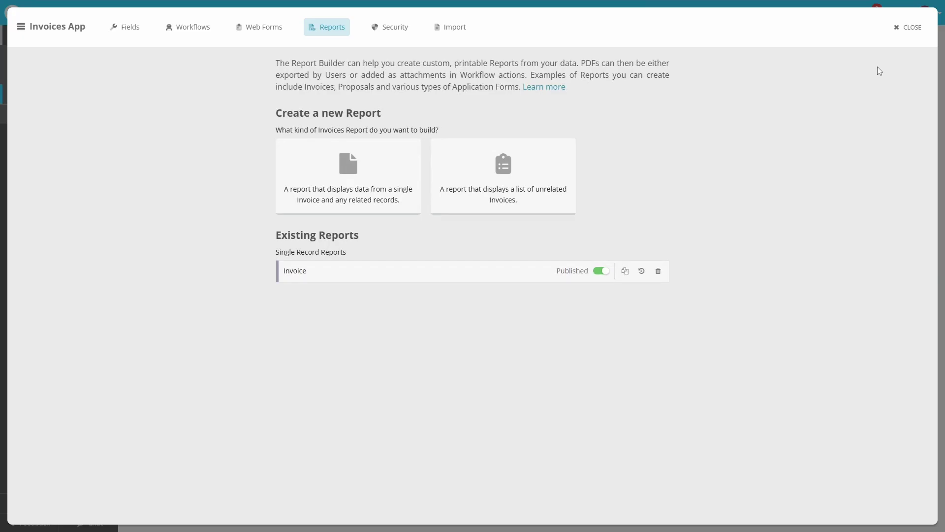
- Close the app builder and view invoice 1's Reporting options in the Invoices list, then dismiss them
{"action": "left_click", "coordinate": [910, 28]}
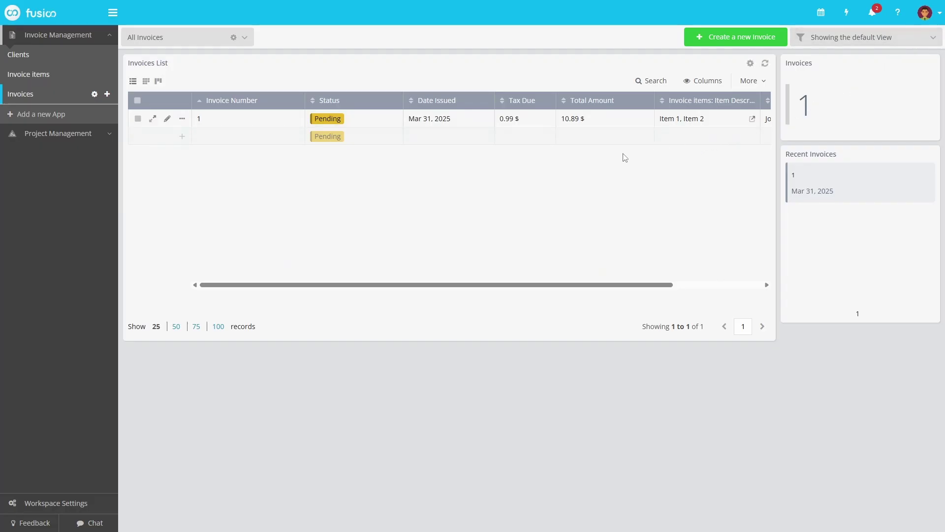
{"action": "right_click", "coordinate": [269, 120]}
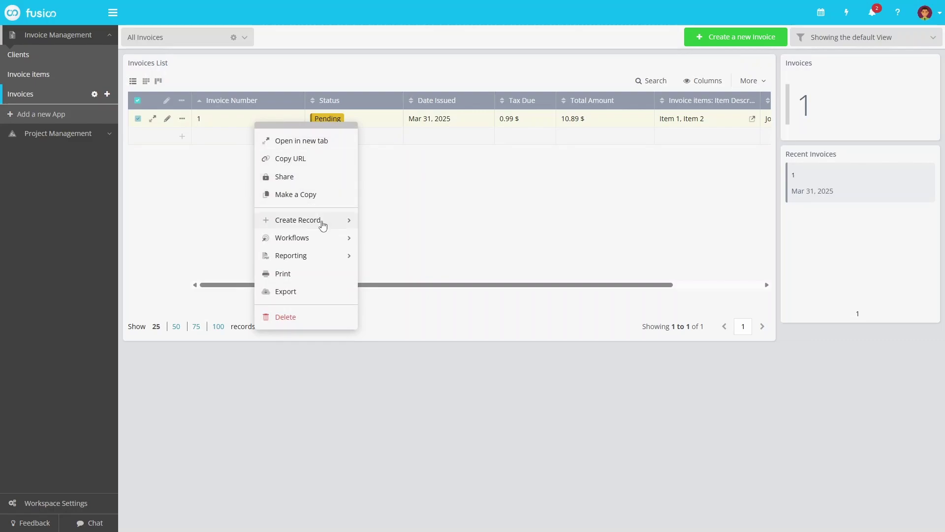
{"action": "left_click", "coordinate": [325, 256]}
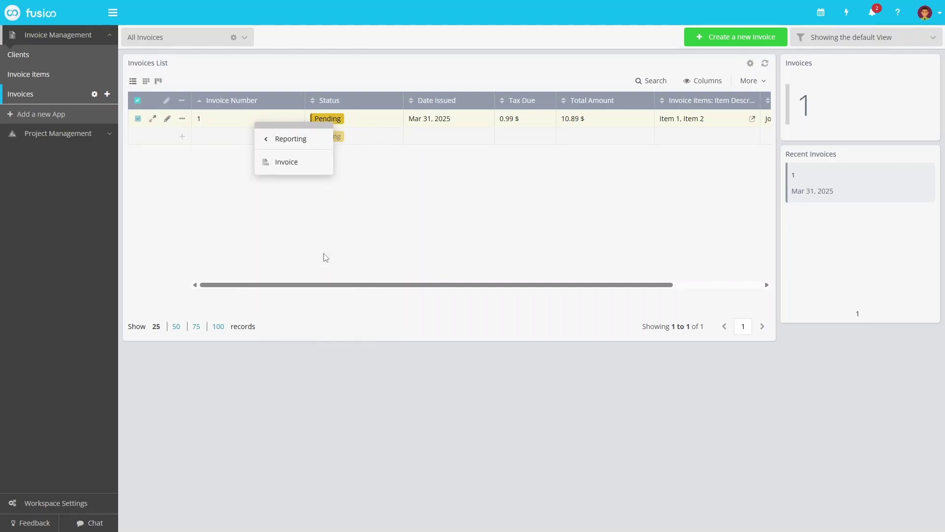
{"action": "left_click", "coordinate": [314, 169]}
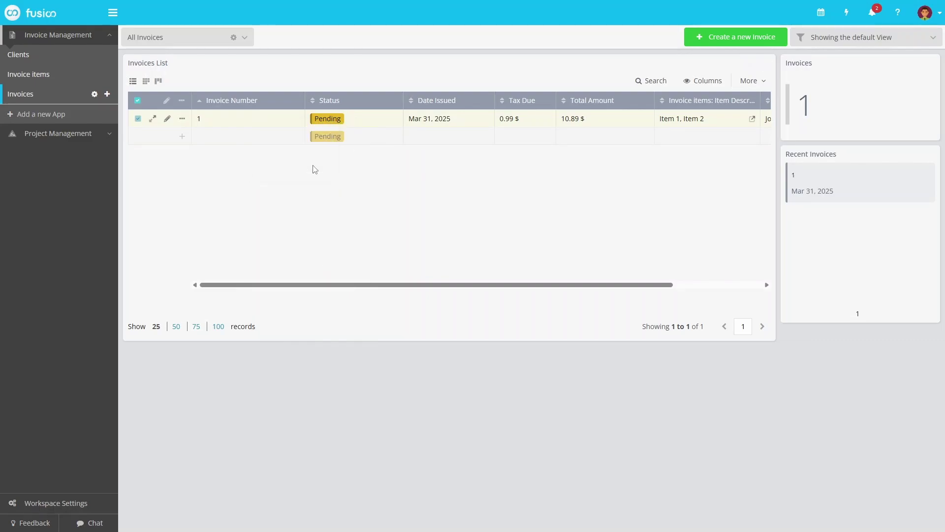